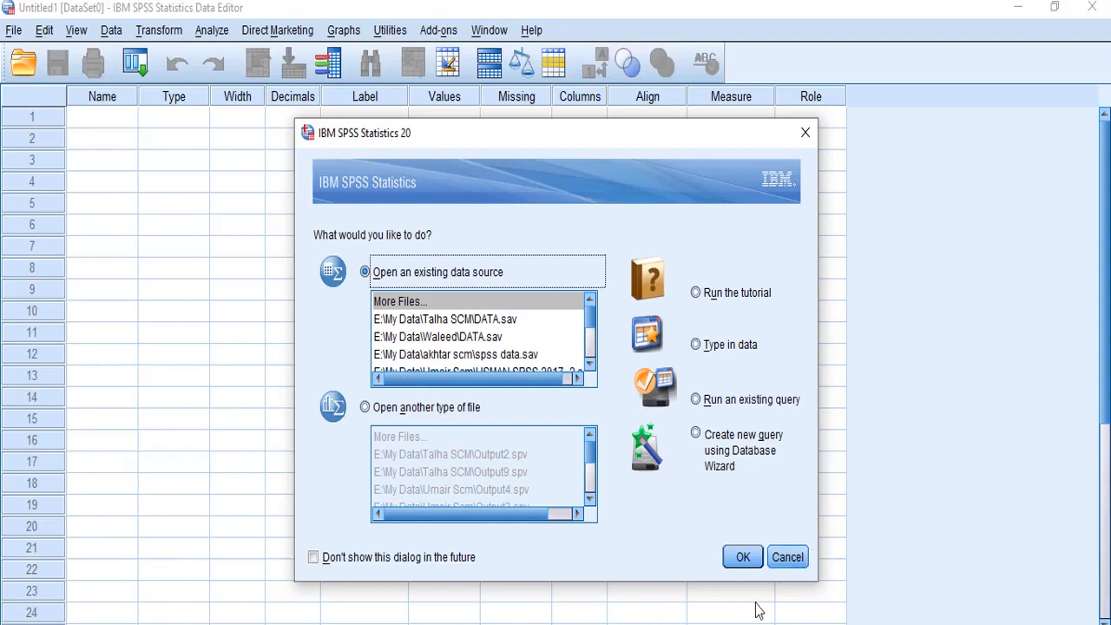
Dismiss the startup dialog and copy the "Age group" statement from the questionnaire table in the Word document Document1.
left_click(785, 558)
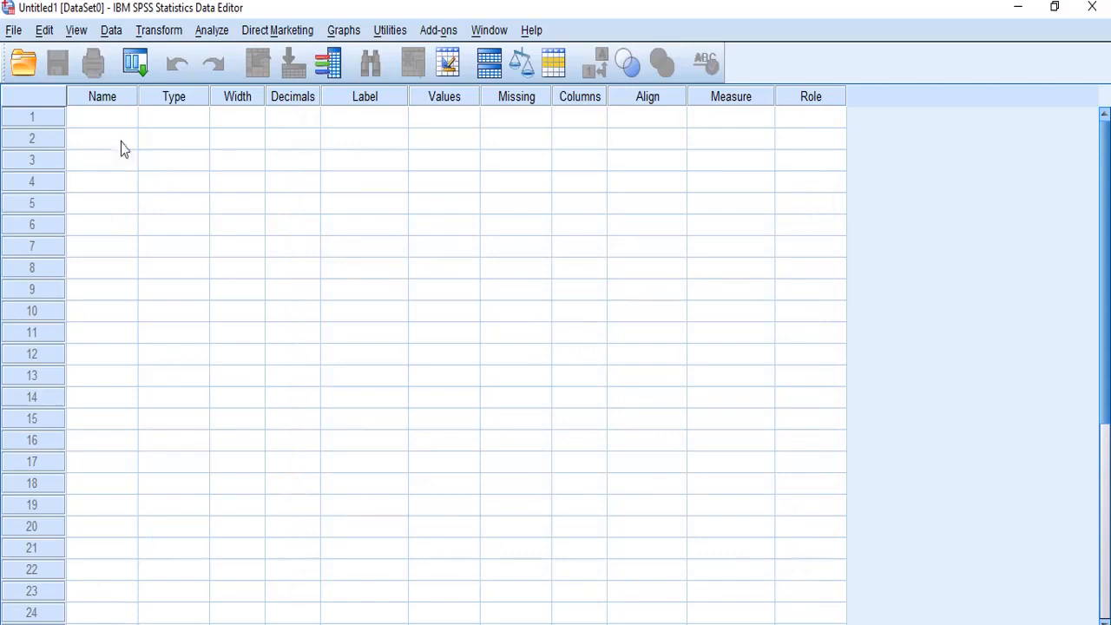
left_click(108, 122)
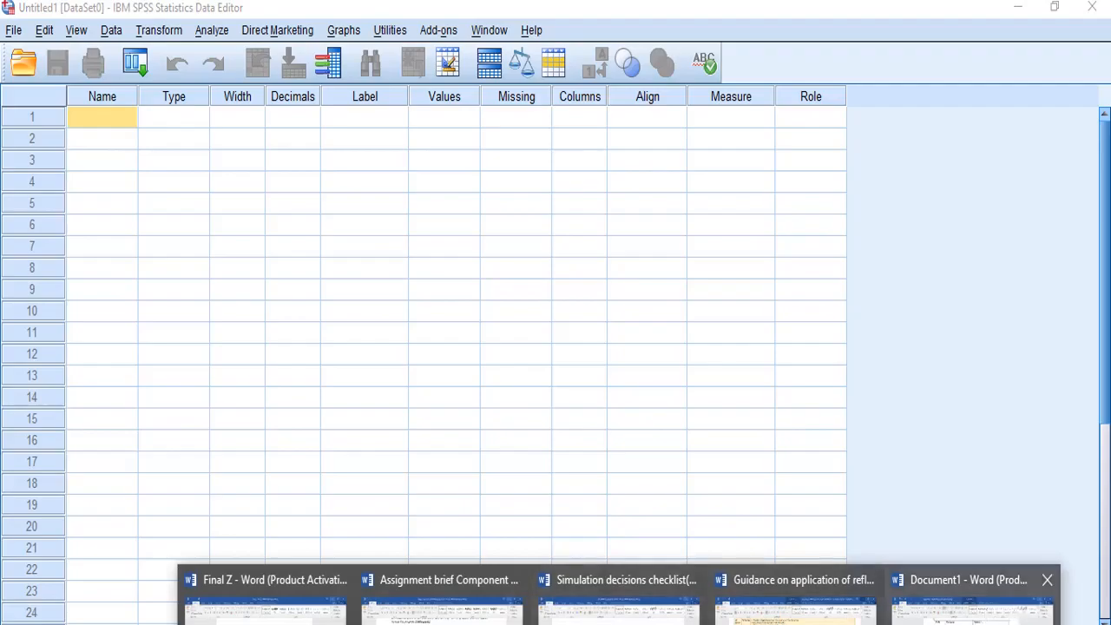
left_click(1017, 607)
left_click(473, 230)
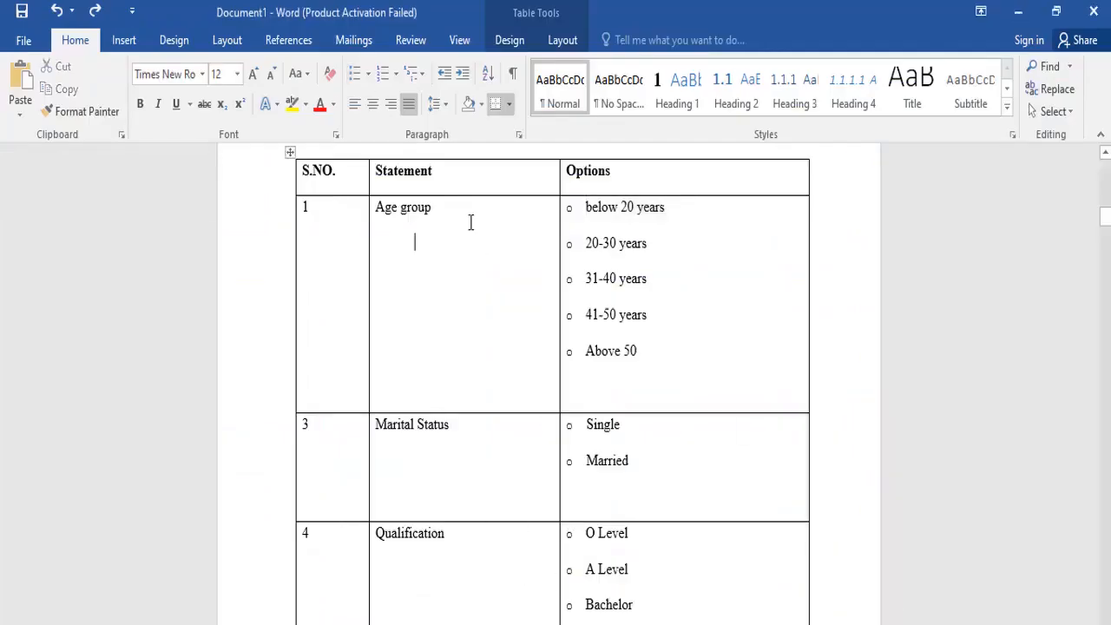
left_click_drag(437, 211, 387, 200)
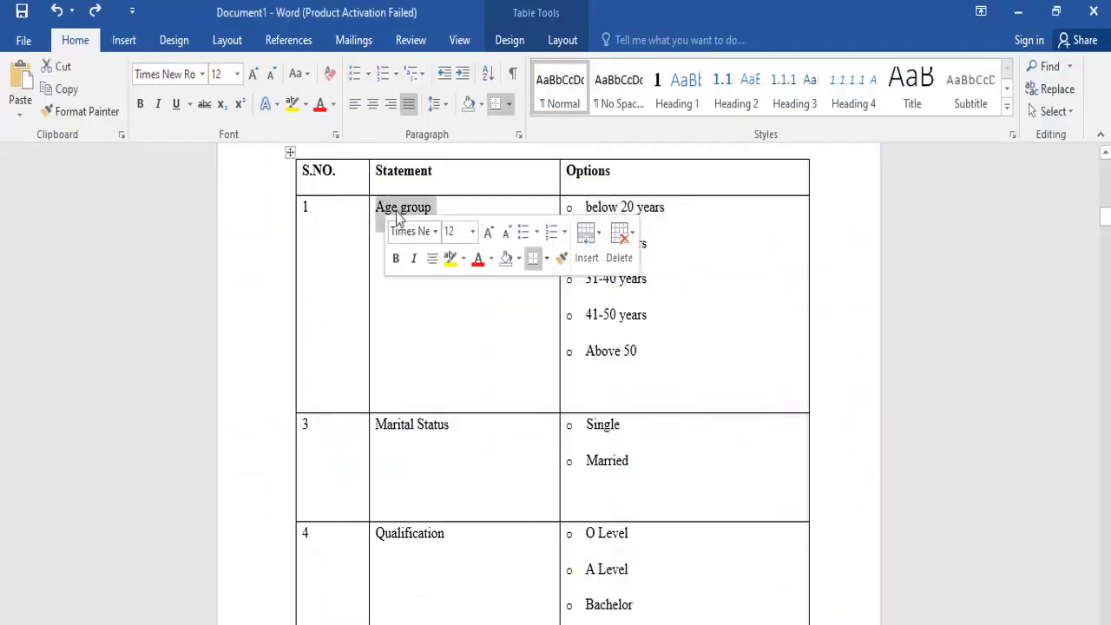
right_click(388, 215)
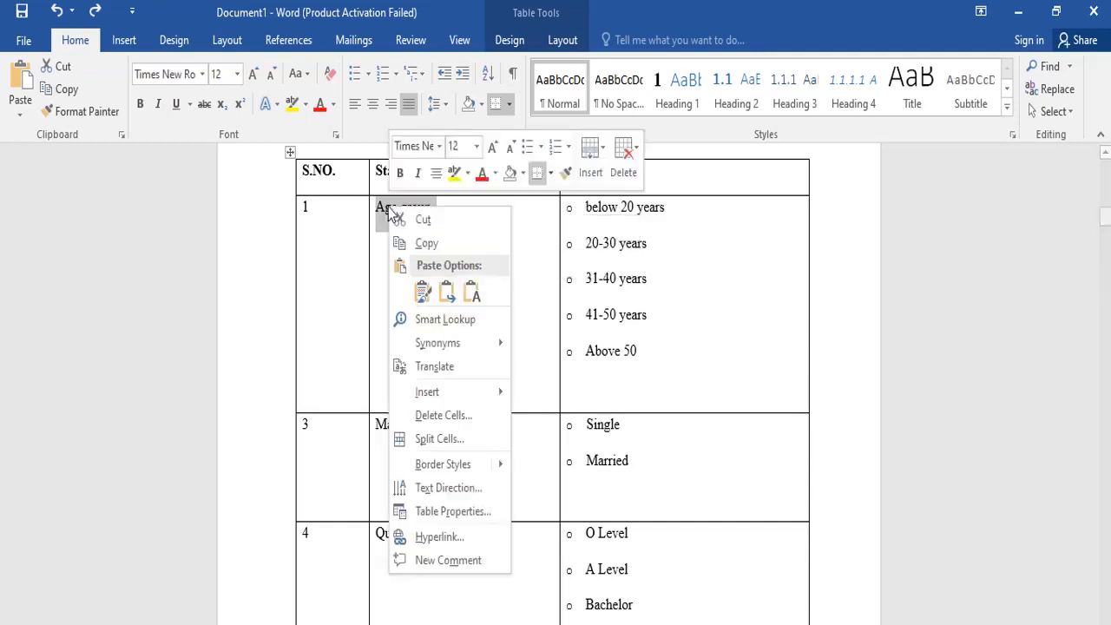
left_click(434, 243)
key("alt+Tab")
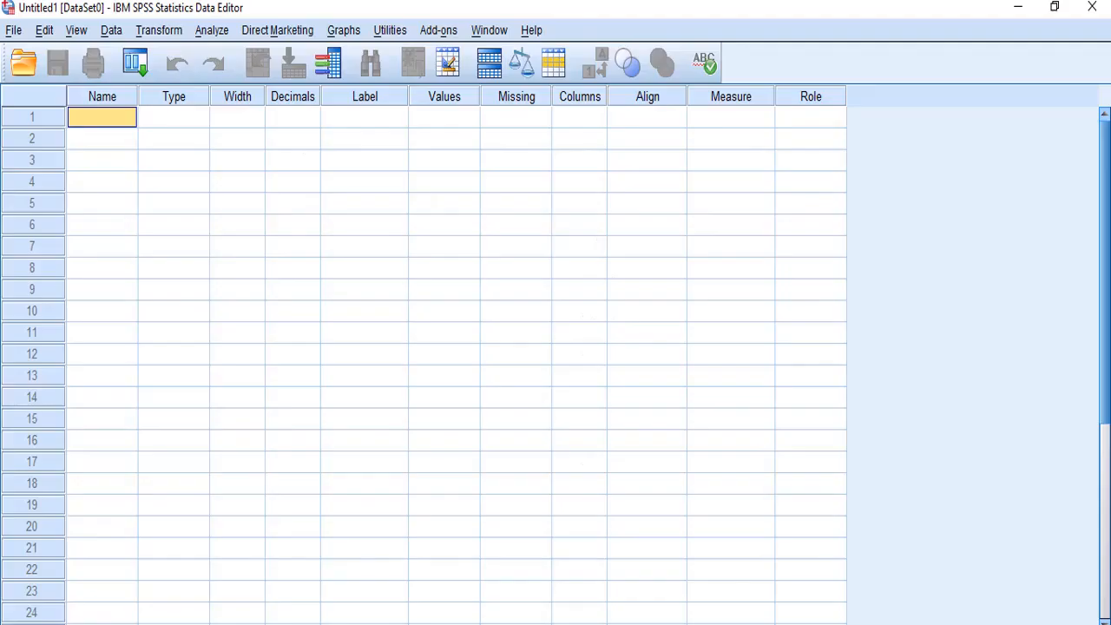
Back in SPSS, paste the copied statement as the first variable's name and remove its space to make it Agegroup.
left_click(106, 203)
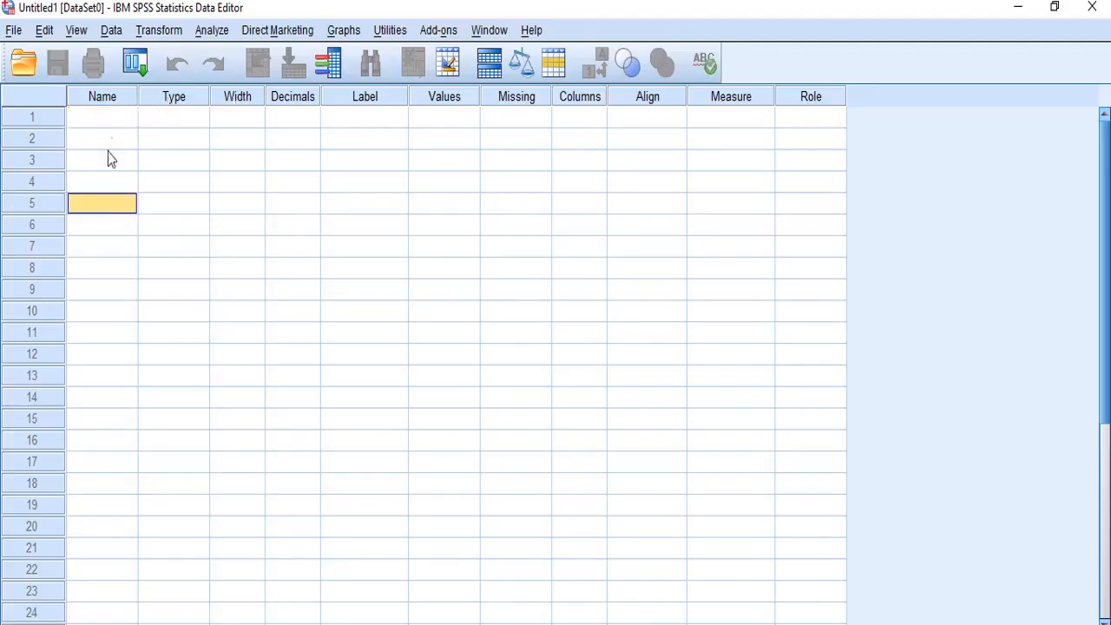
double_click(119, 118)
right_click(123, 114)
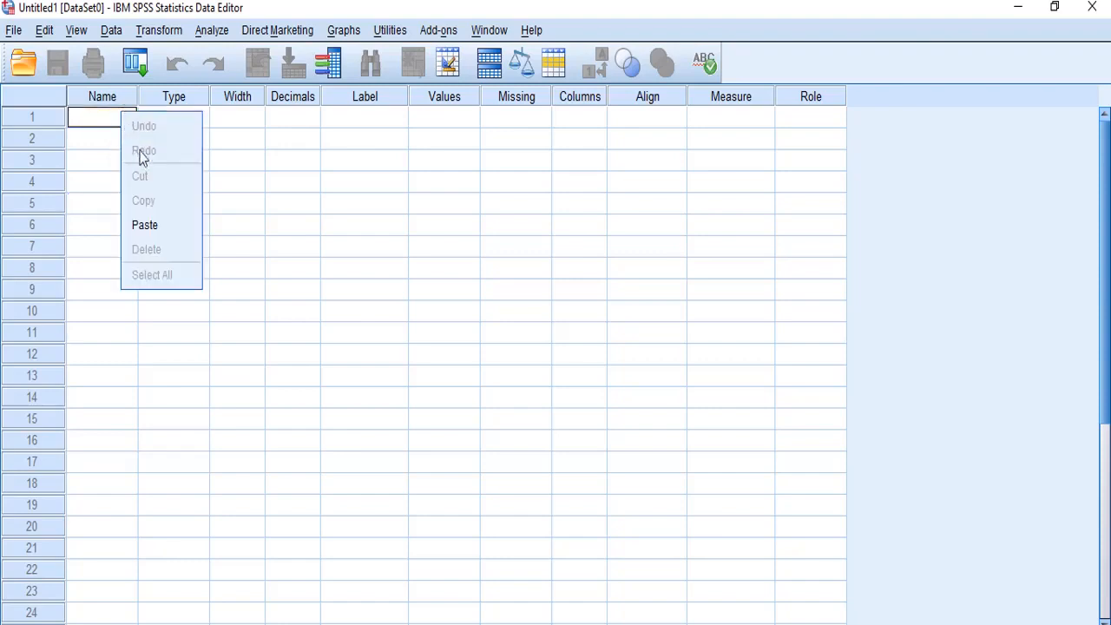
left_click(160, 221)
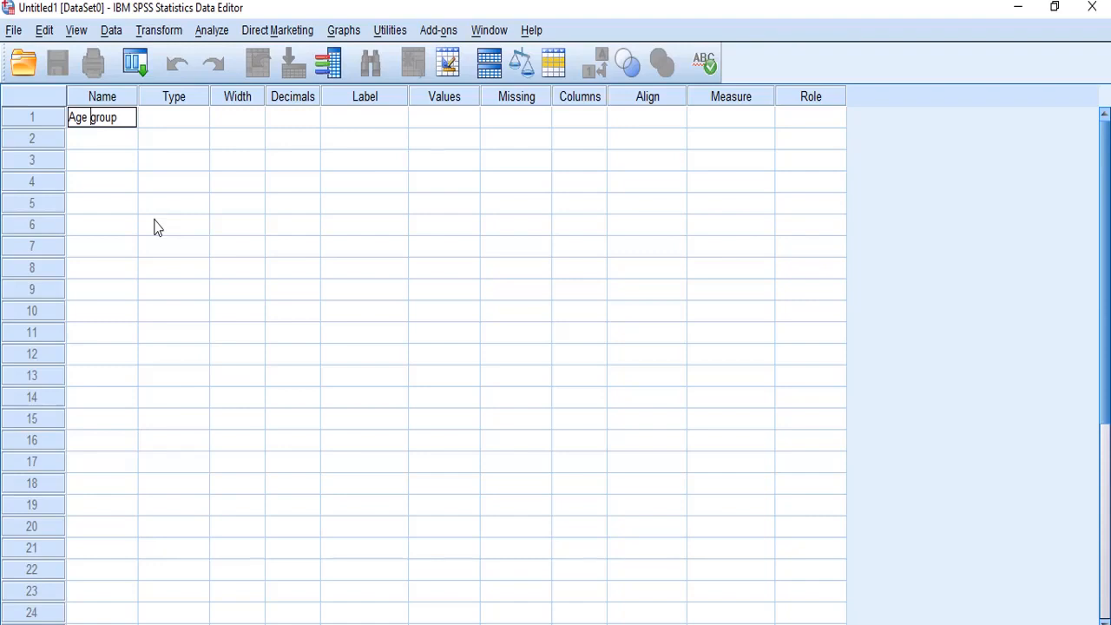
key("BackSpace")
key("Return")
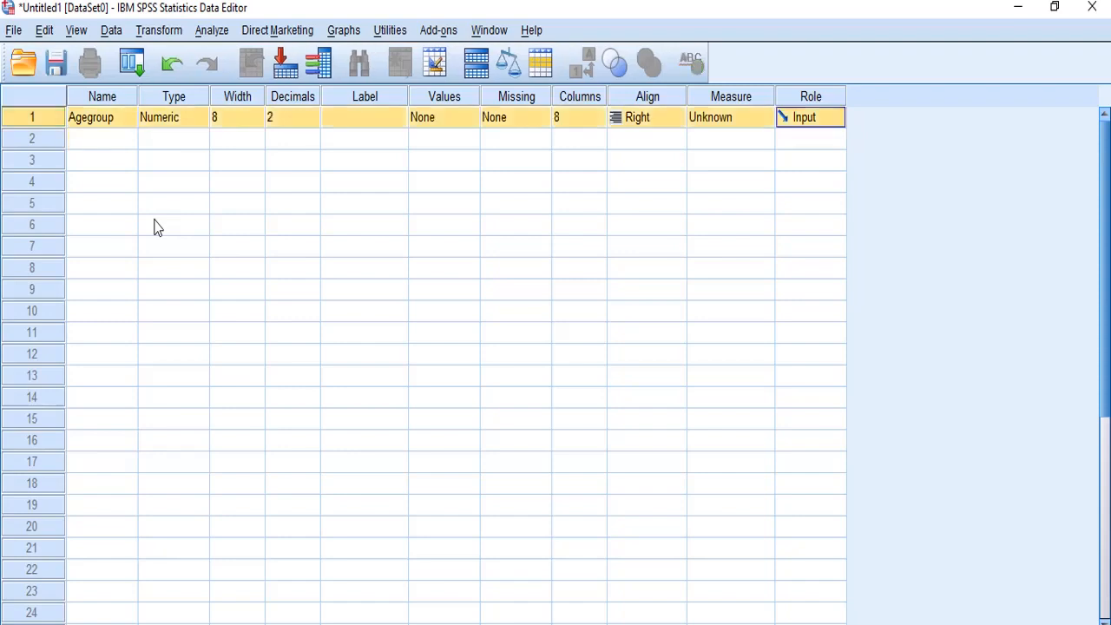
left_click(206, 318)
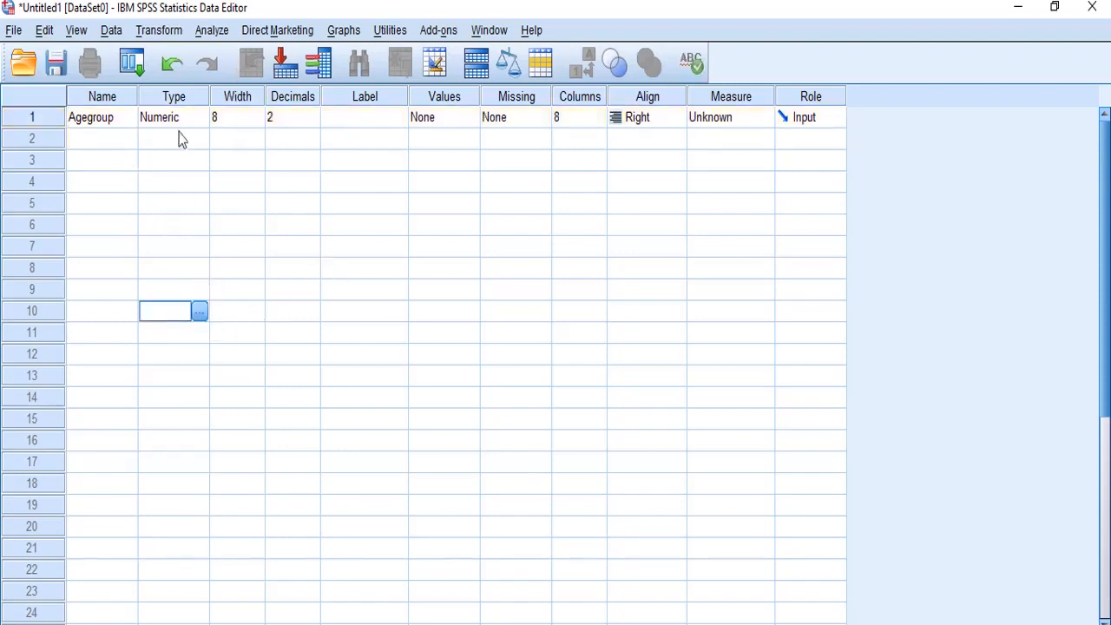
left_click(248, 162)
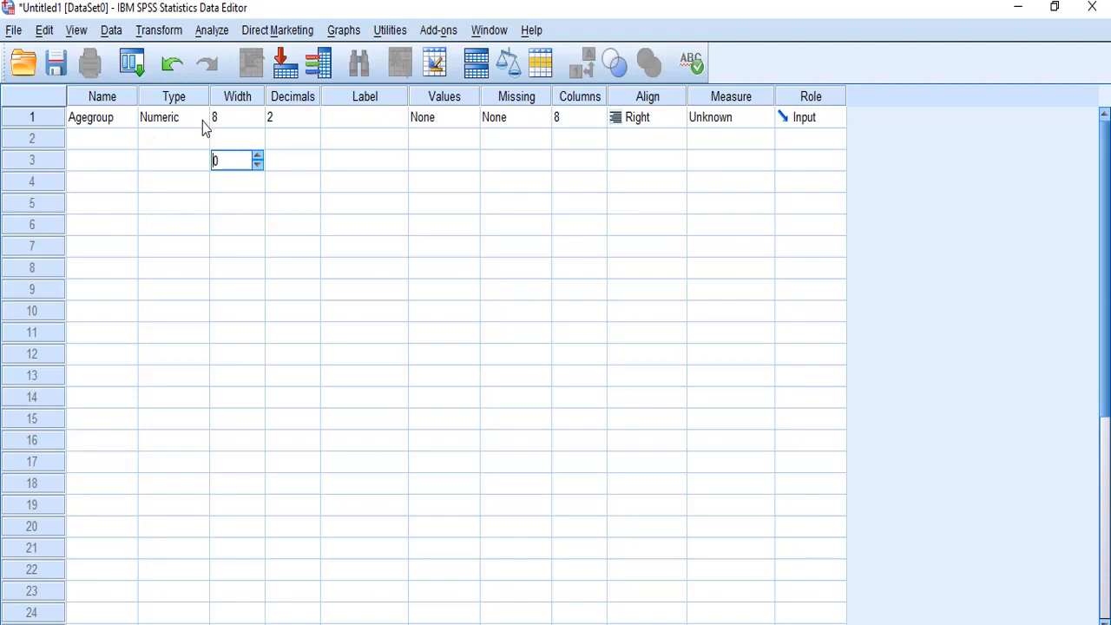
left_click(170, 118)
left_click(218, 120)
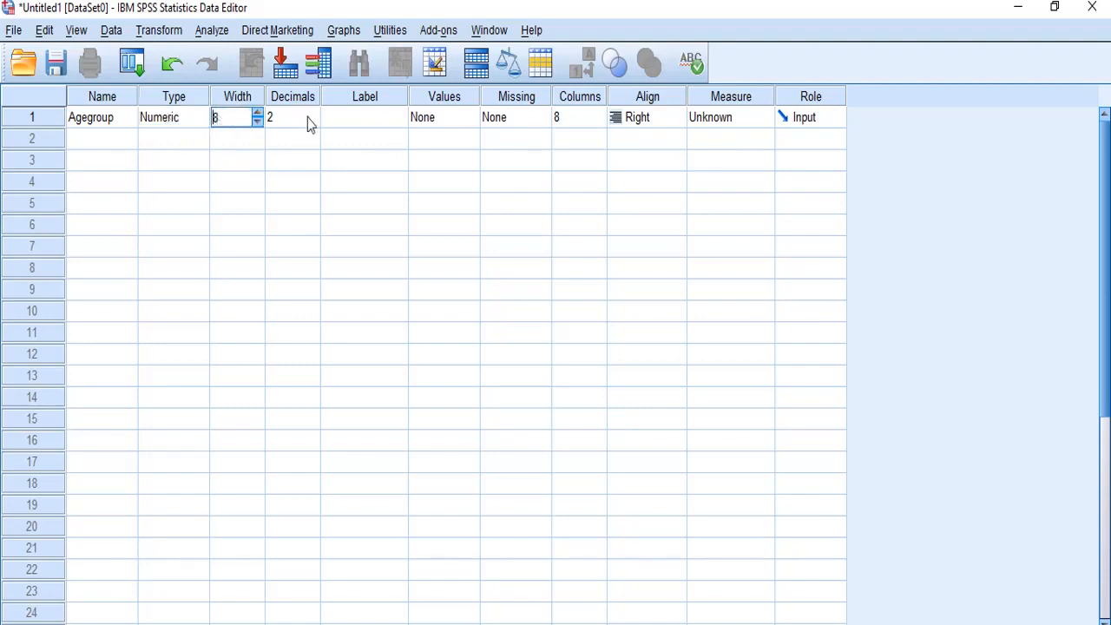
left_click(305, 118)
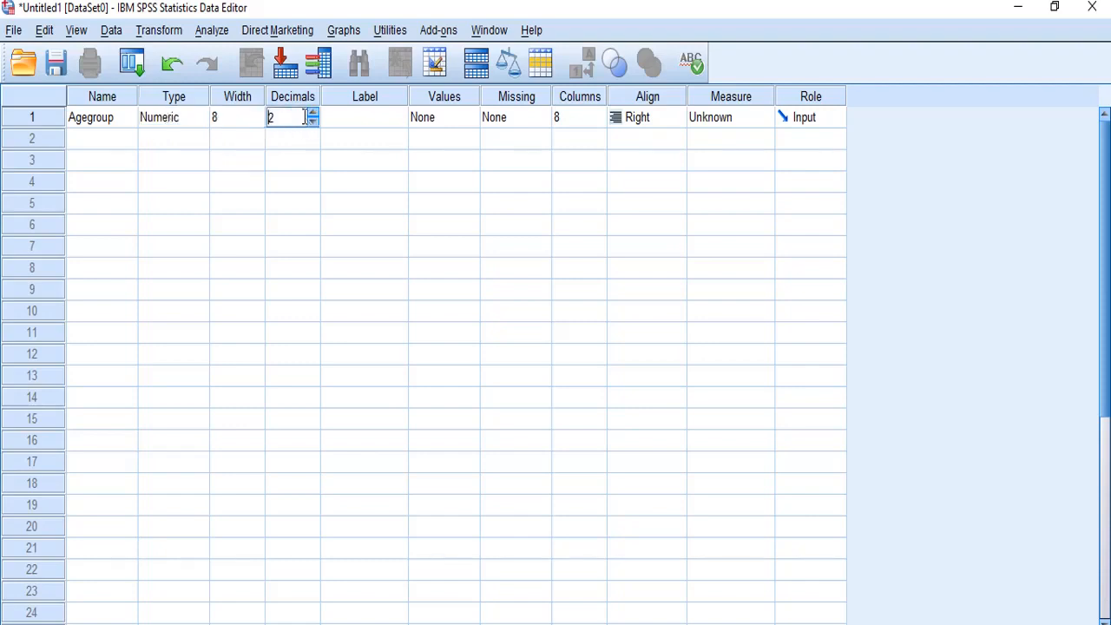
left_click(378, 122)
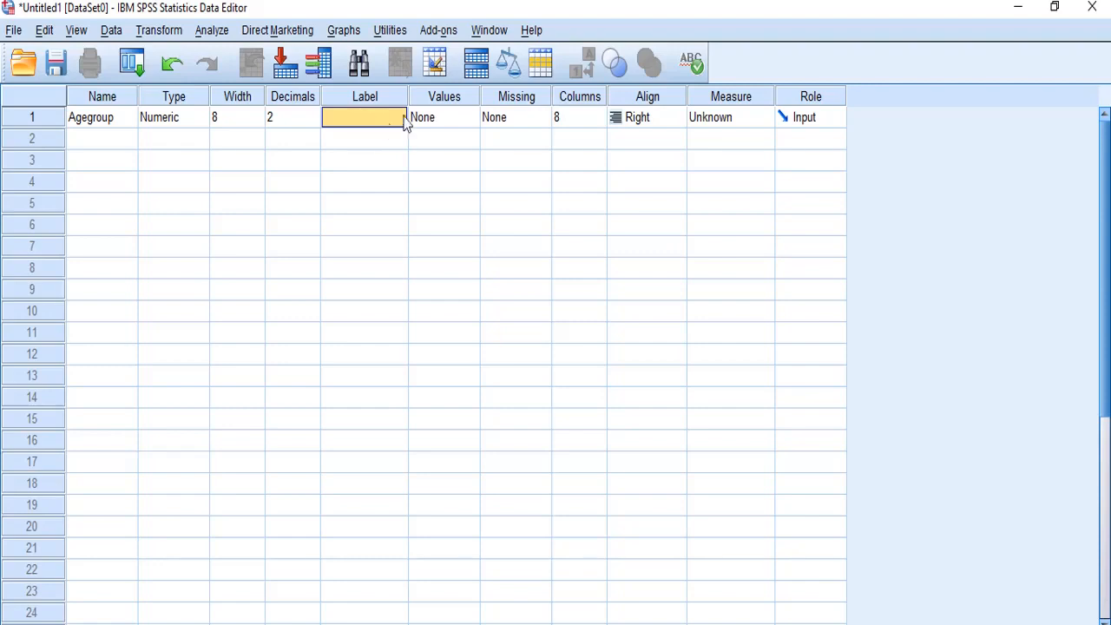
Open the value labels of Agegroup and copy the option "below 20 years" from the Word questionnaire table.
left_click(460, 124)
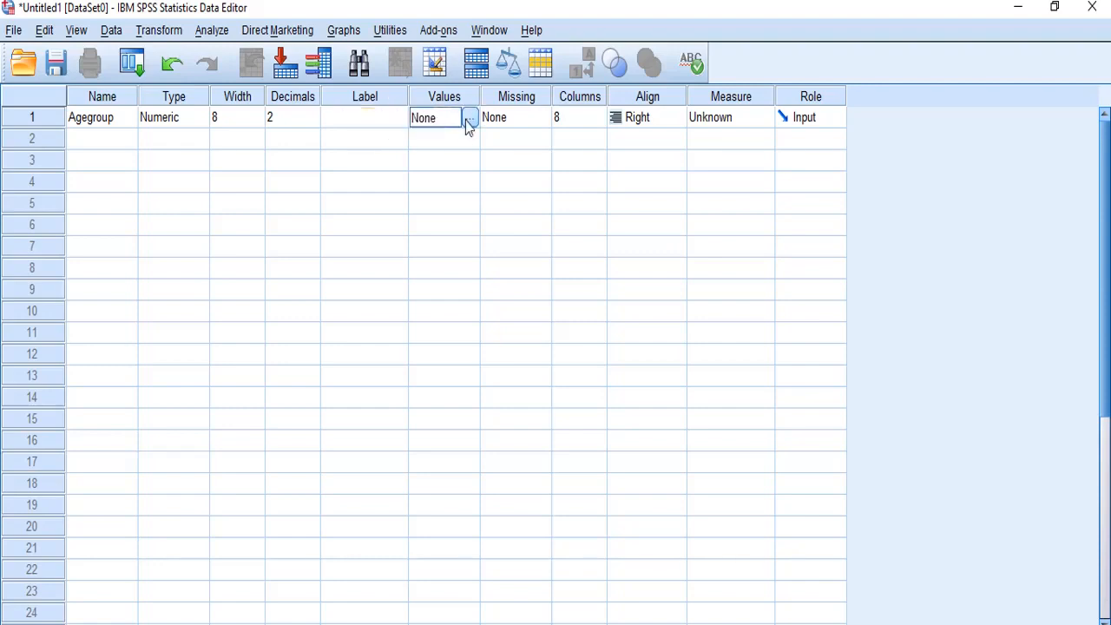
left_click(468, 121)
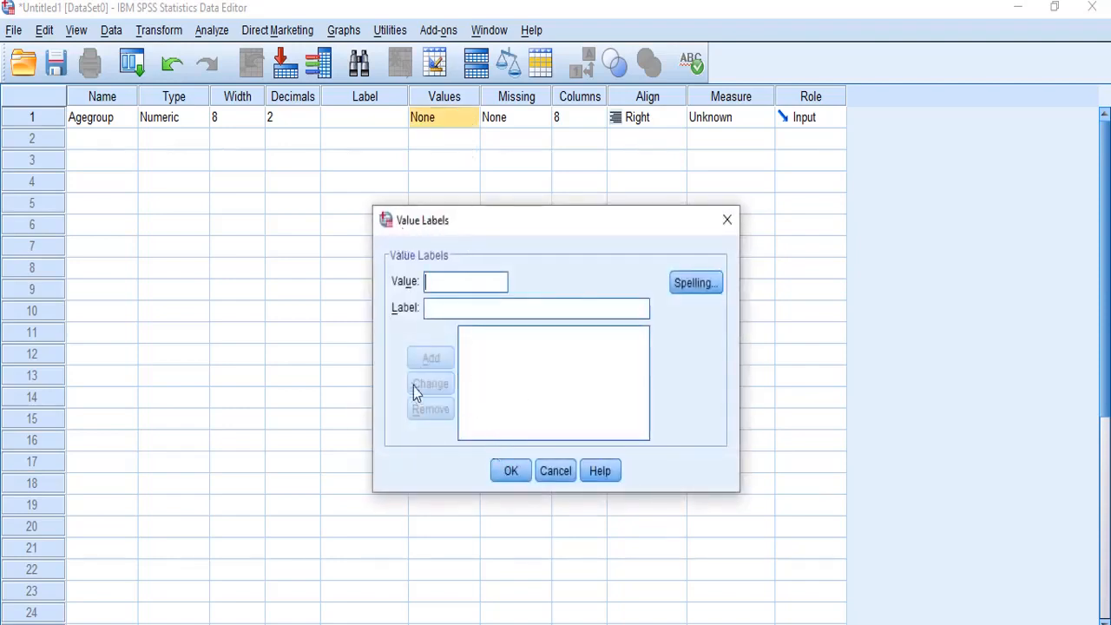
left_click(619, 624)
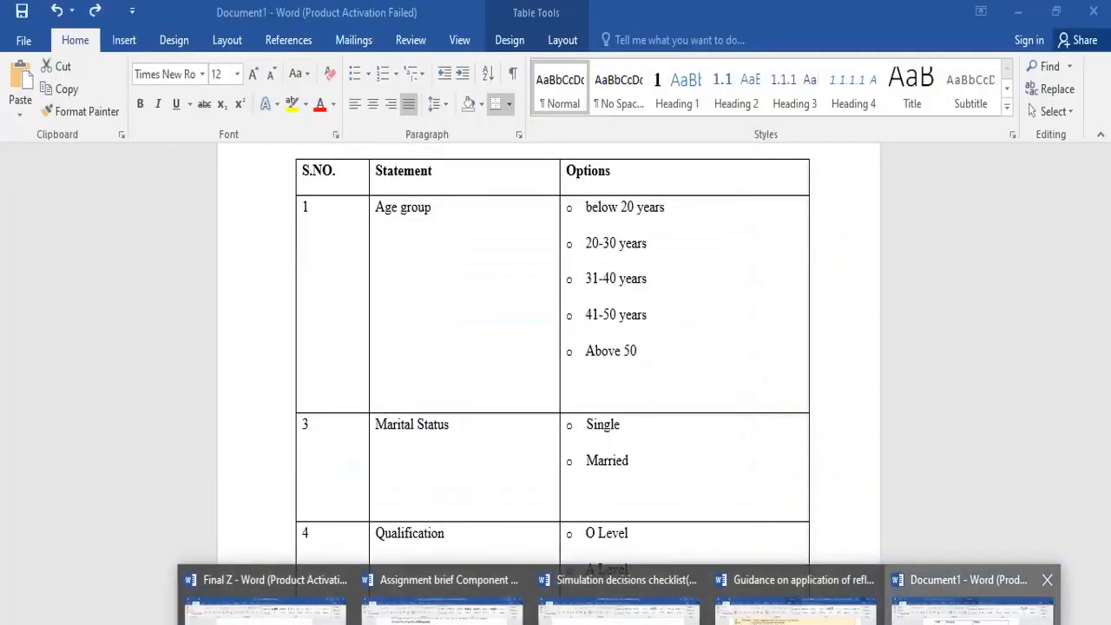
left_click(972, 603)
left_click_drag(585, 209, 676, 383)
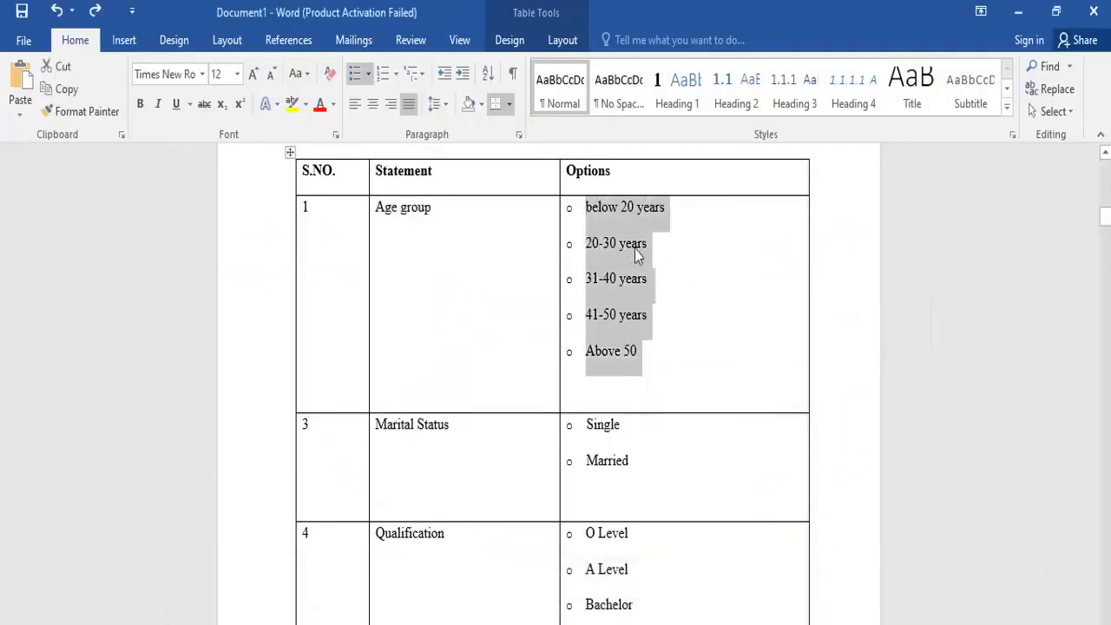
left_click_drag(585, 208, 674, 211)
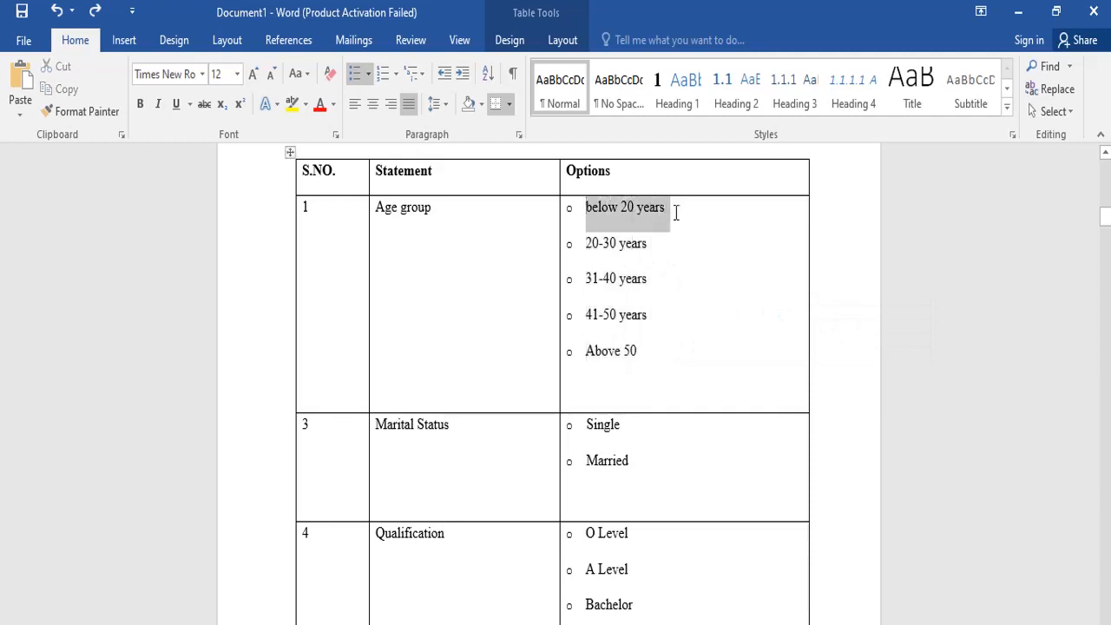
right_click(650, 221)
left_click(679, 250)
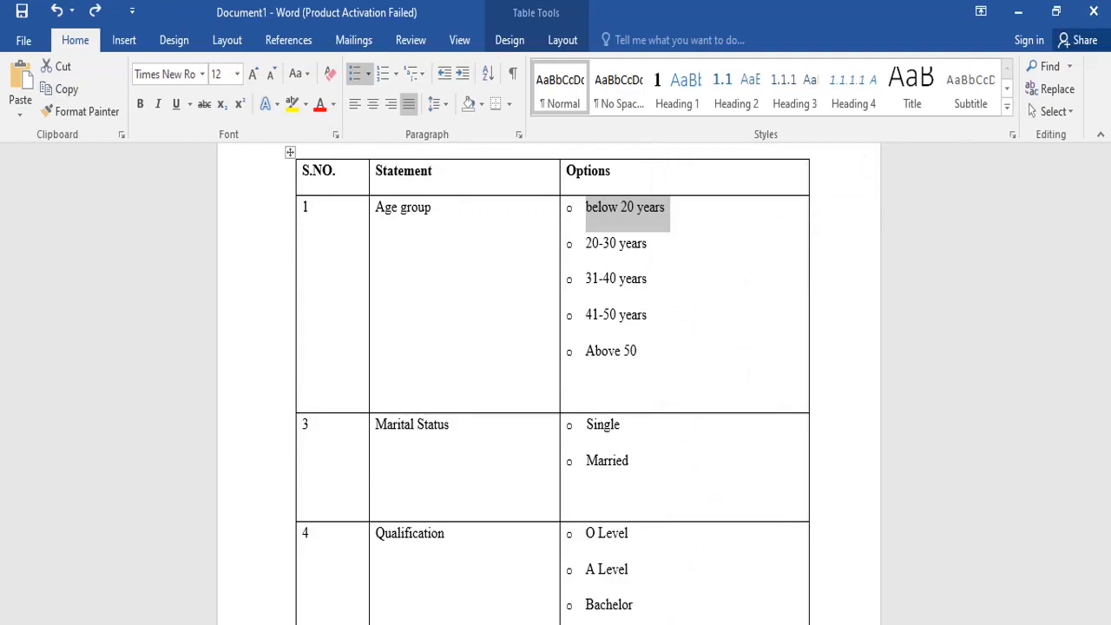
key("alt+Tab")
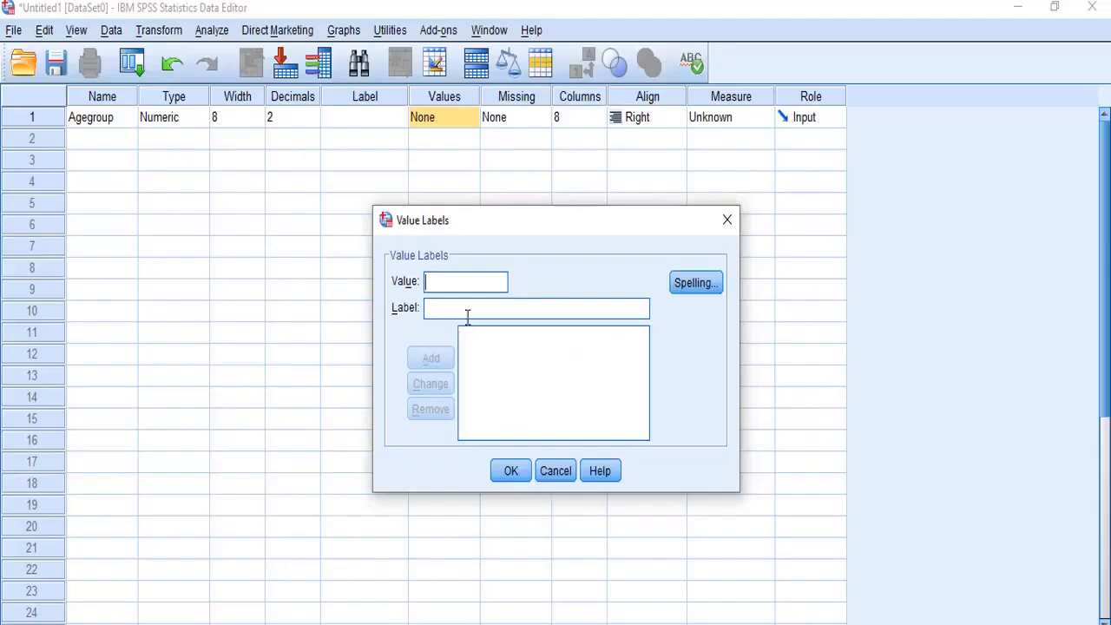
Enter value 1 with the copied option as its label, and strip the leading bullet and spacing from the label.
left_click(463, 282)
type("1")
left_click(473, 307)
right_click(473, 307)
left_click(497, 419)
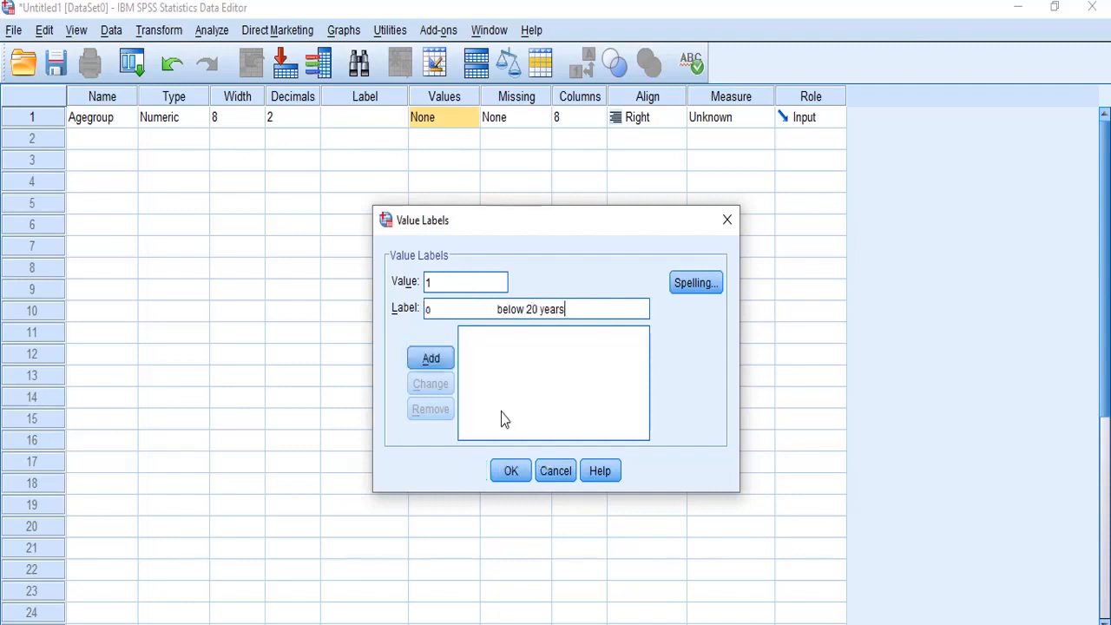
left_click(496, 308)
key("BackSpace")
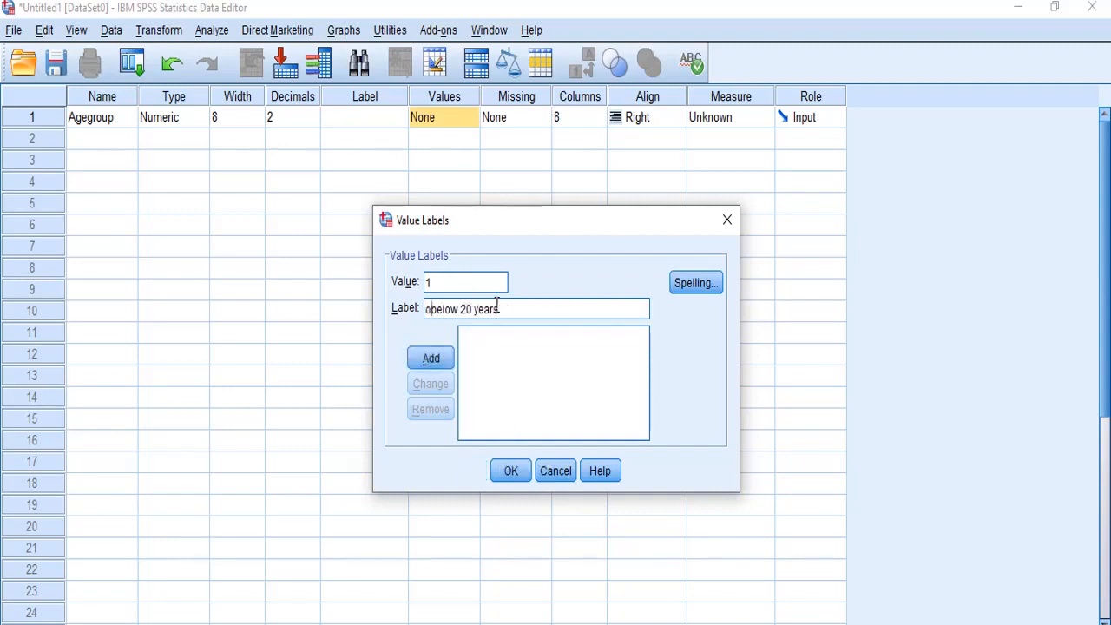
key("BackSpace")
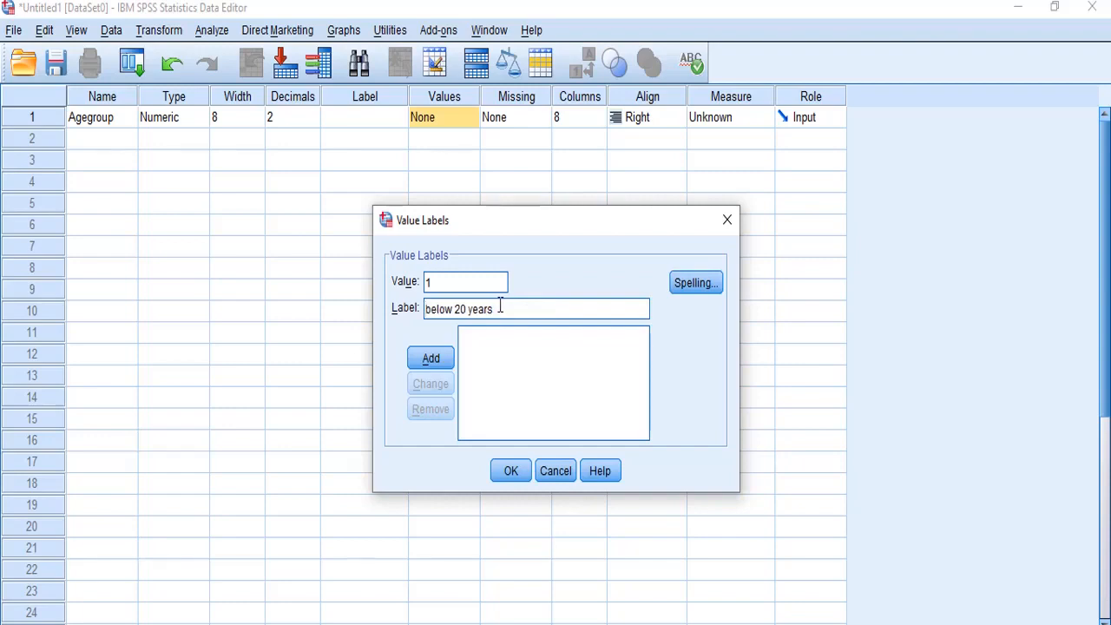
Capitalise the label to "Below 20 years", then add it for value 1 and confirm the Agegroup value labels.
key("Home")
key("Delete")
type("B")
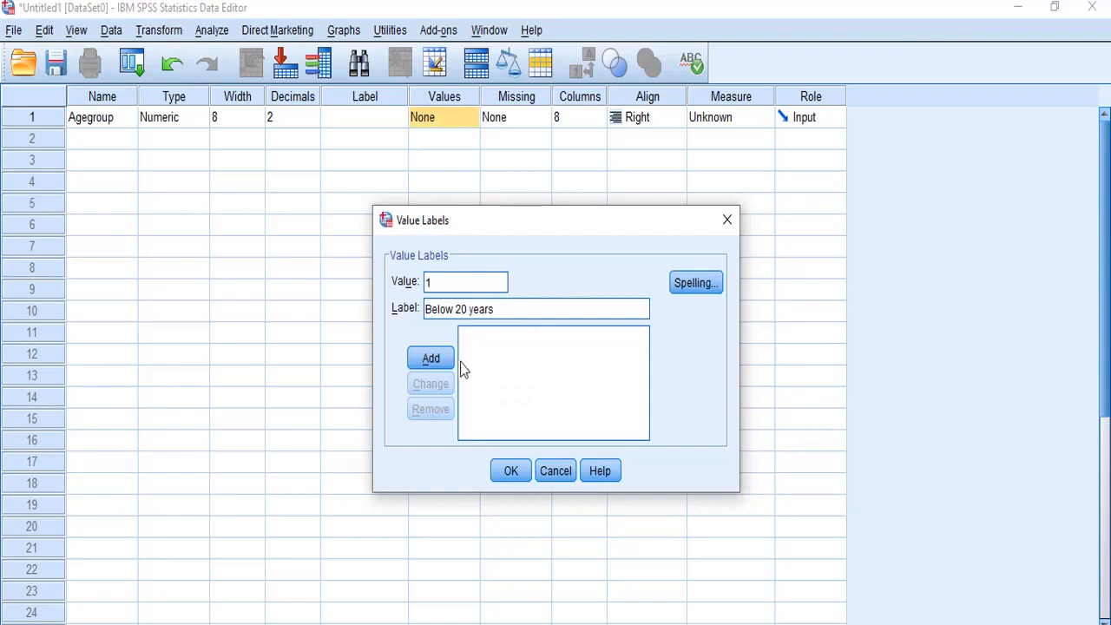
left_click(433, 361)
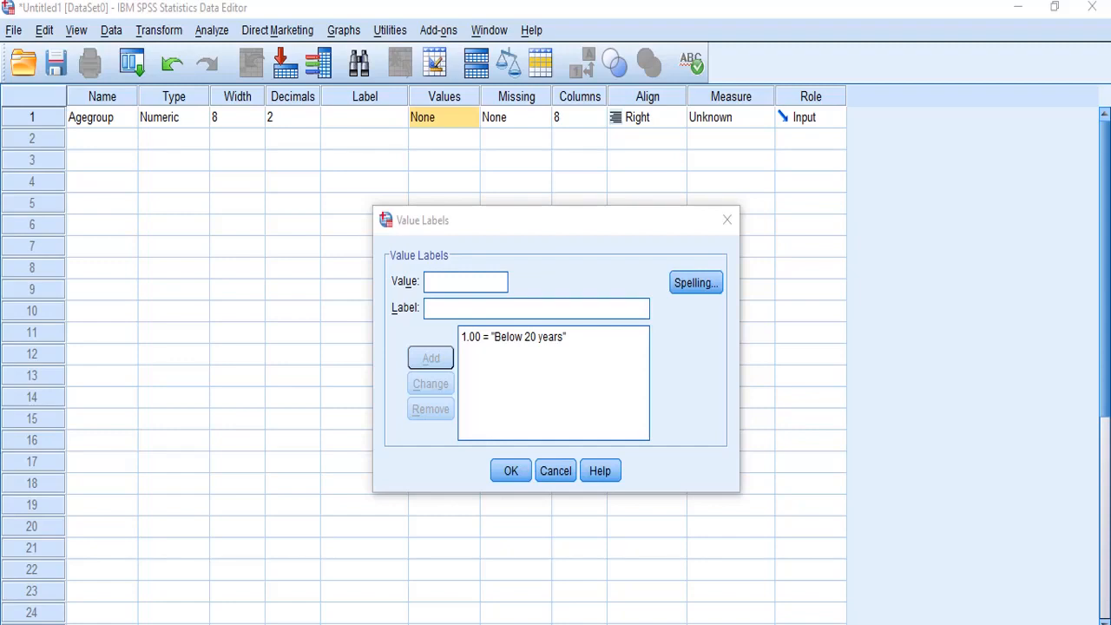
left_click(619, 623)
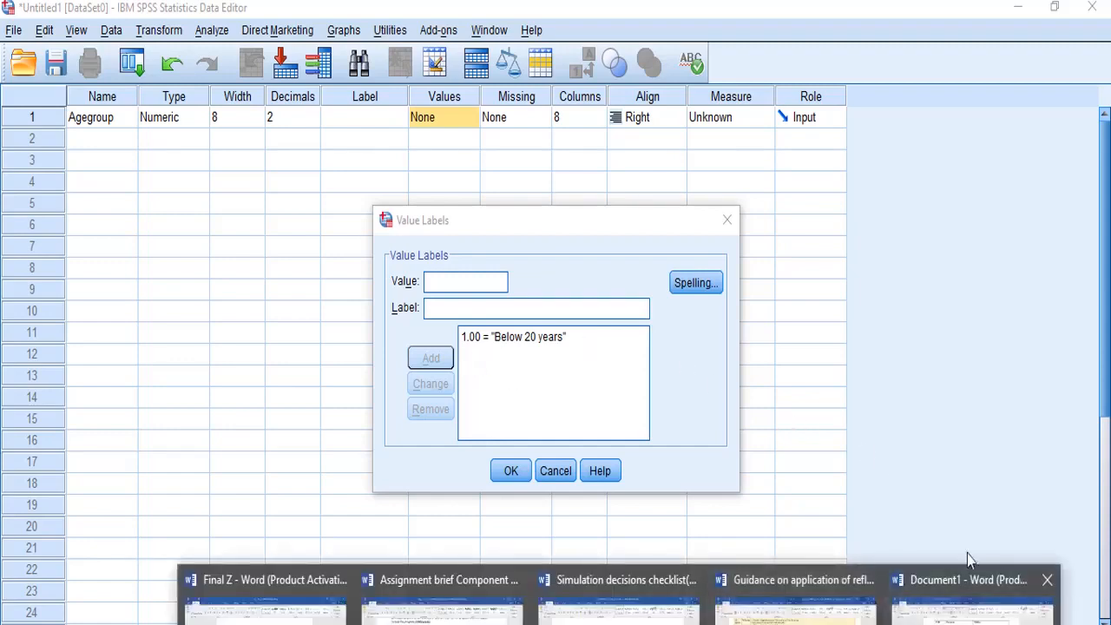
left_click(503, 397)
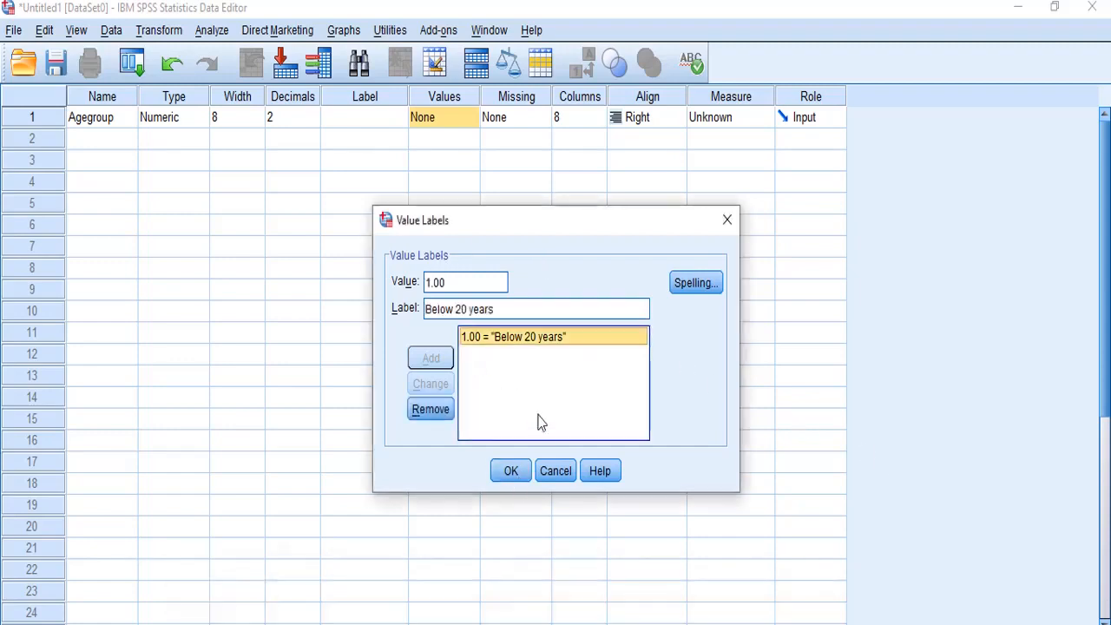
left_click(510, 476)
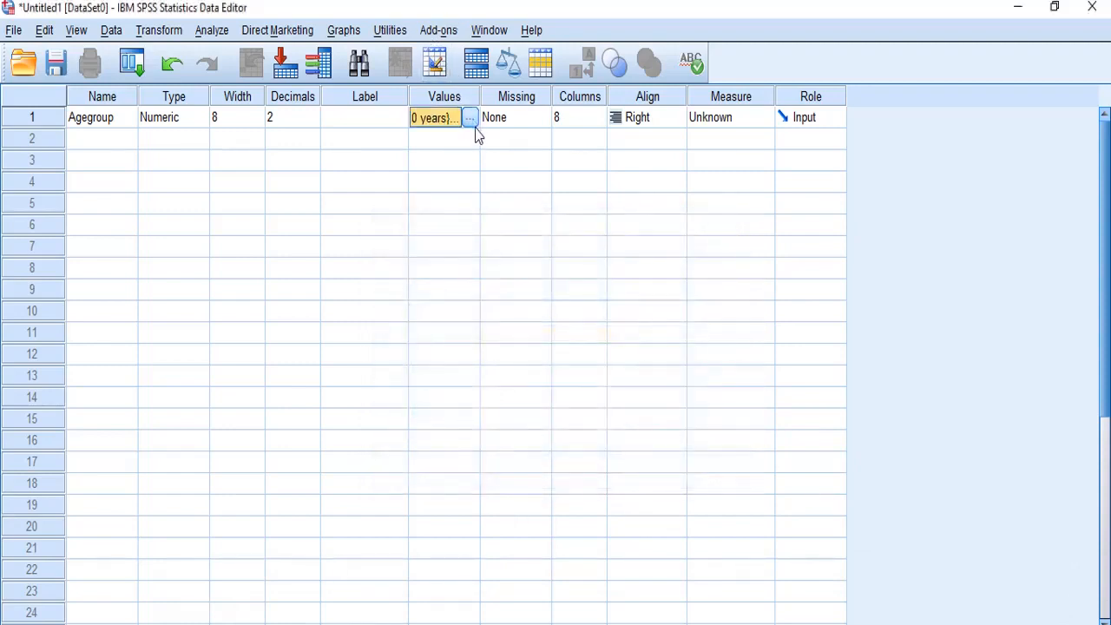
Reopen the Agegroup value labels and select the "Below 20 years" entry to review it.
left_click(469, 118)
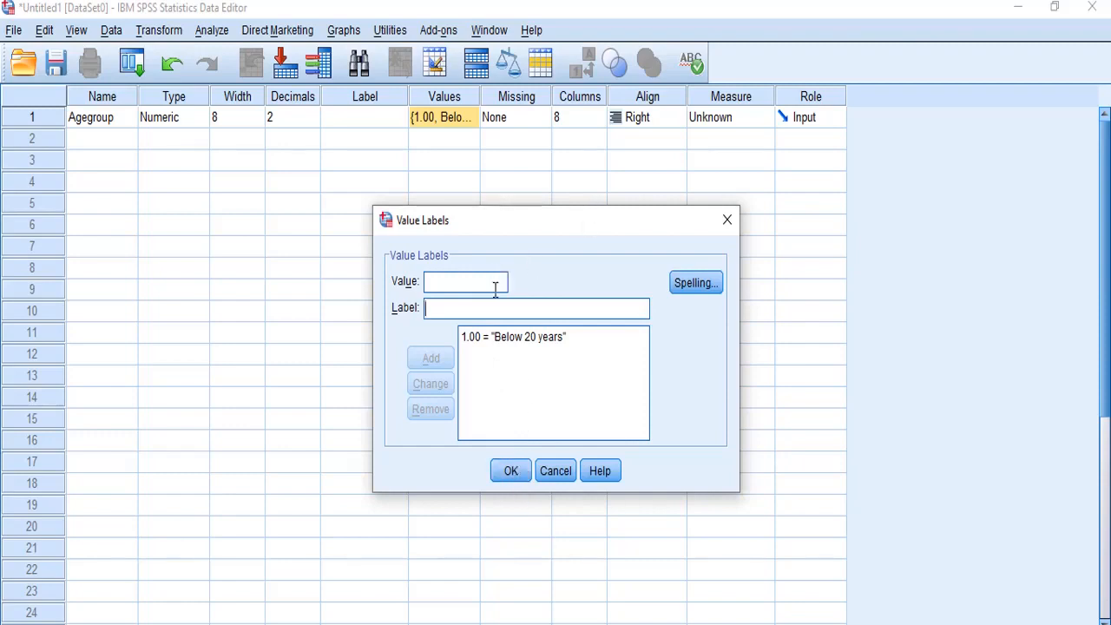
left_click(464, 280)
left_click(512, 476)
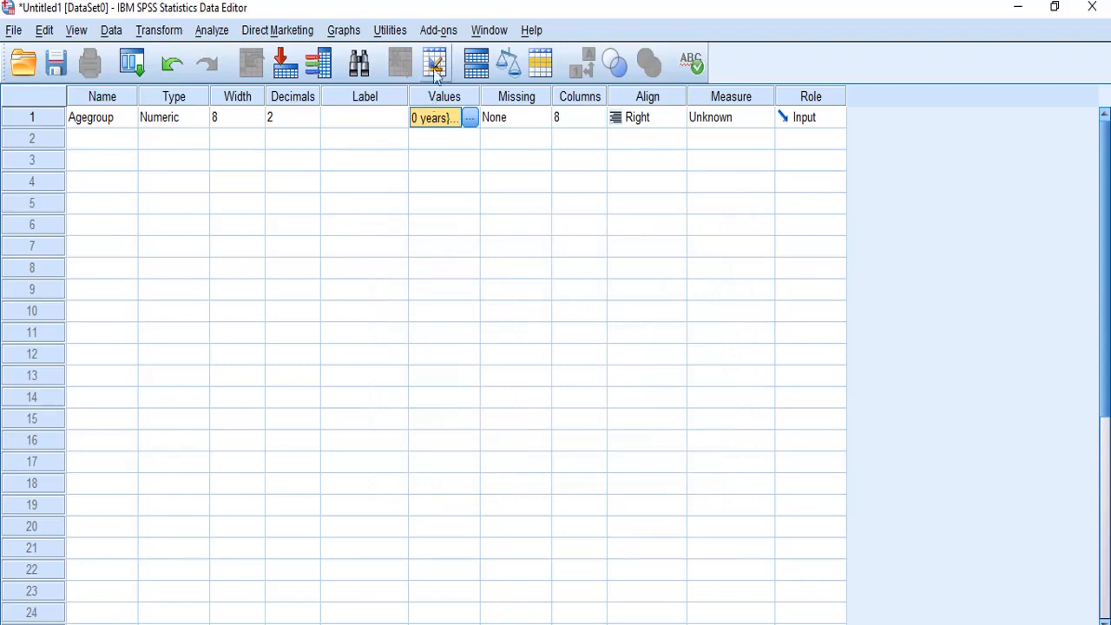
left_click(469, 119)
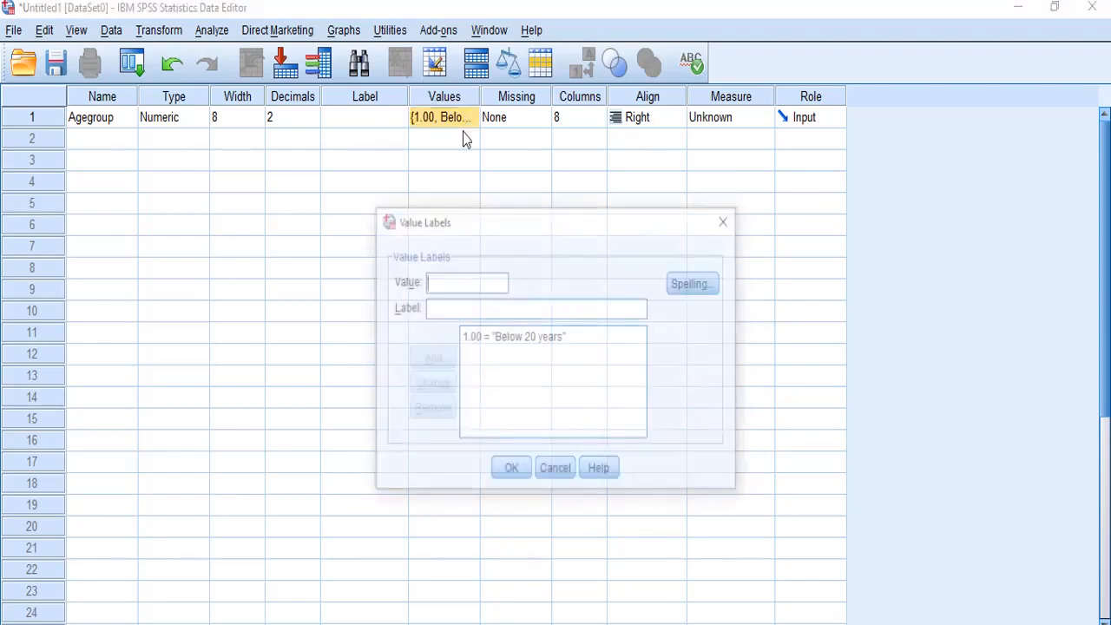
left_click(506, 341)
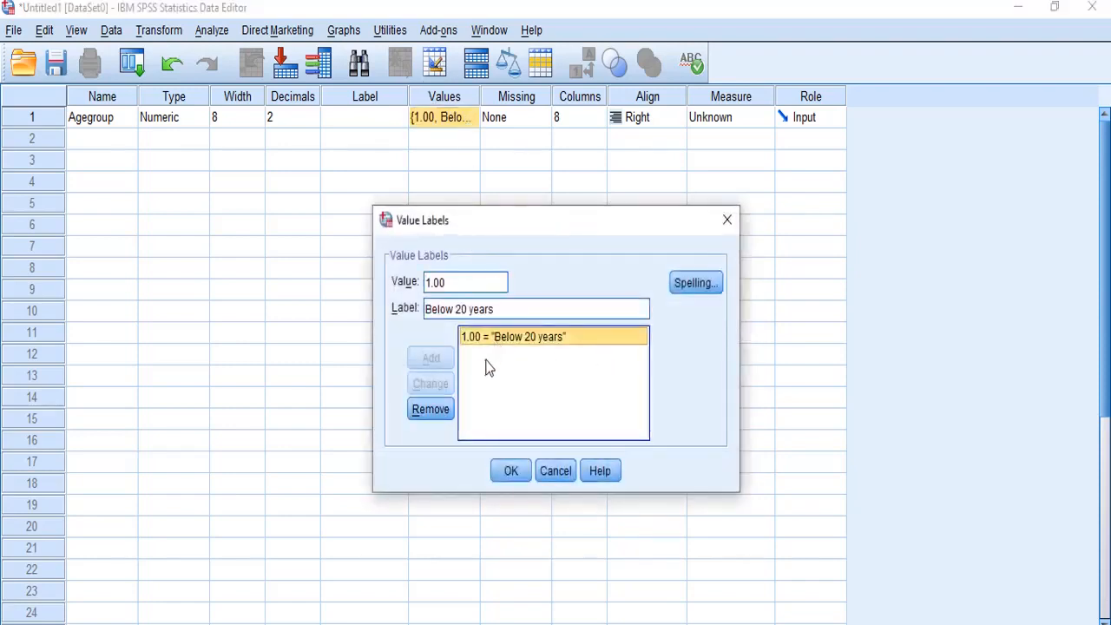
left_click(513, 345)
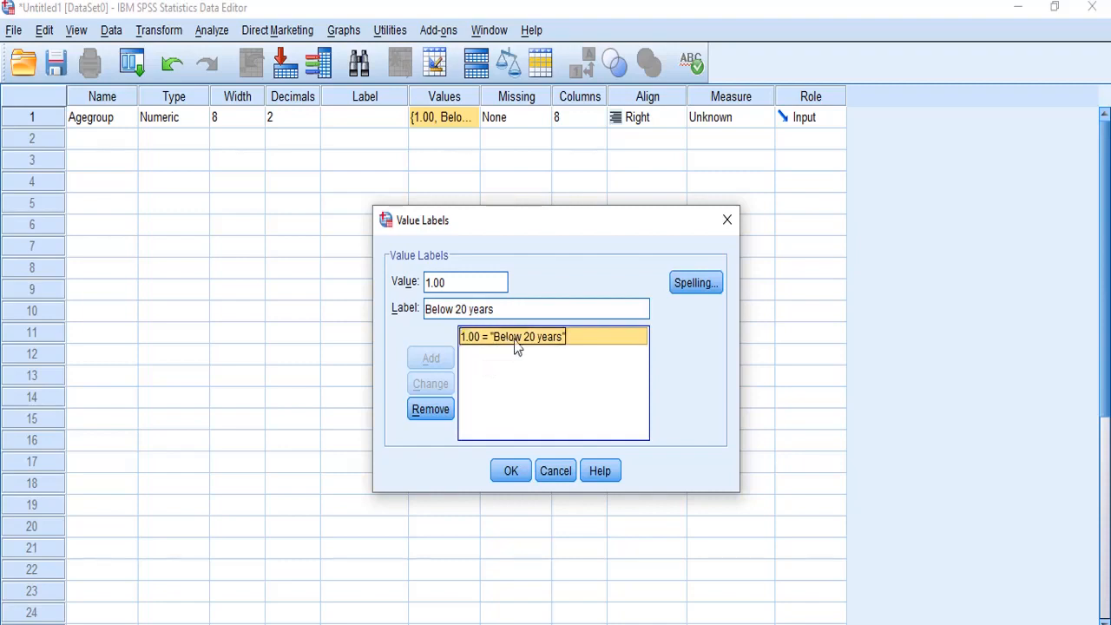
Confirm the reviewed Agegroup value labels, then reopen them and enter 2 as the value of a new entry.
left_click(533, 306)
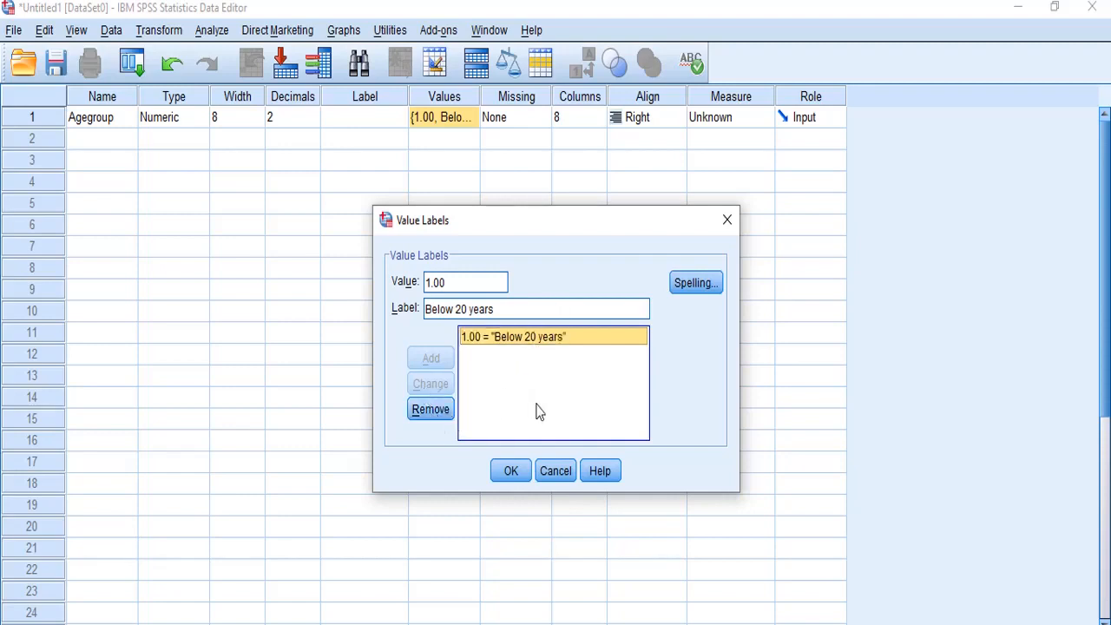
left_click(510, 469)
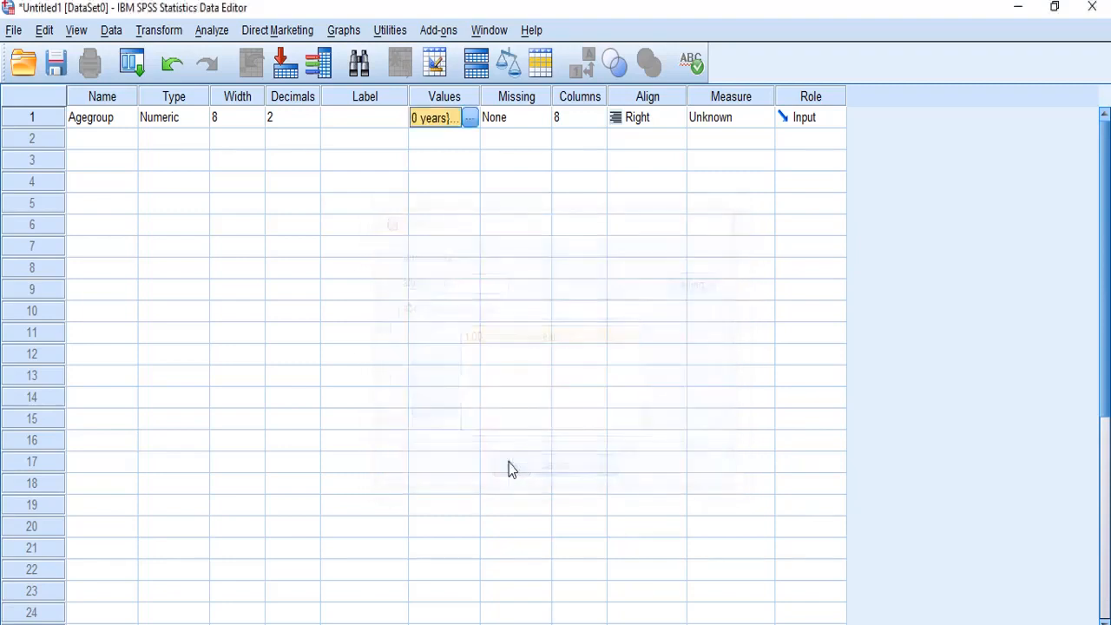
left_click(470, 118)
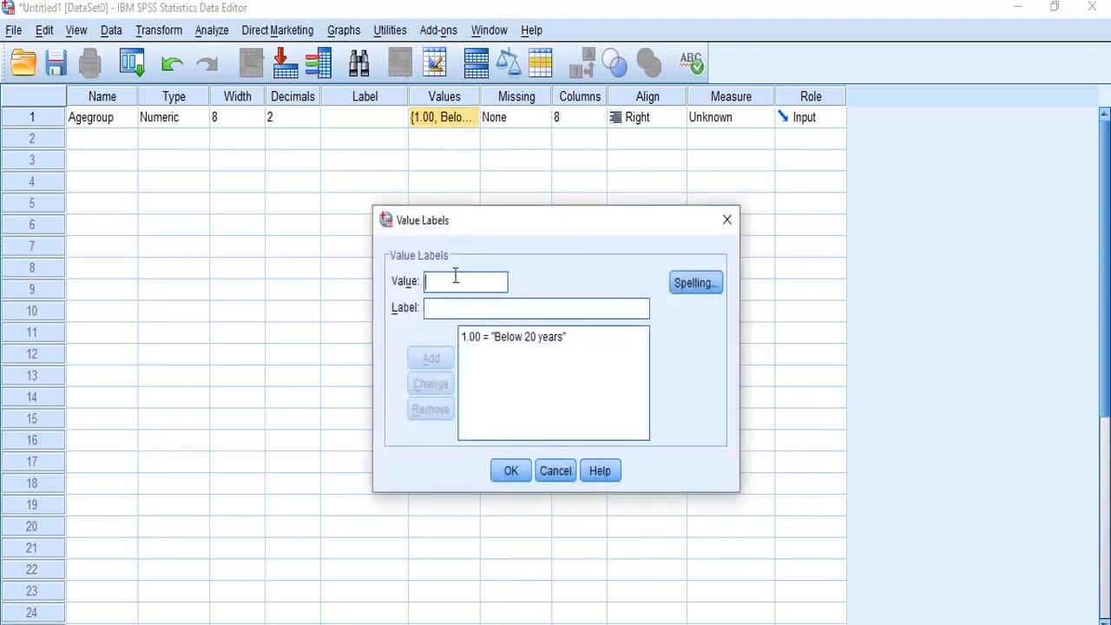
type("2")
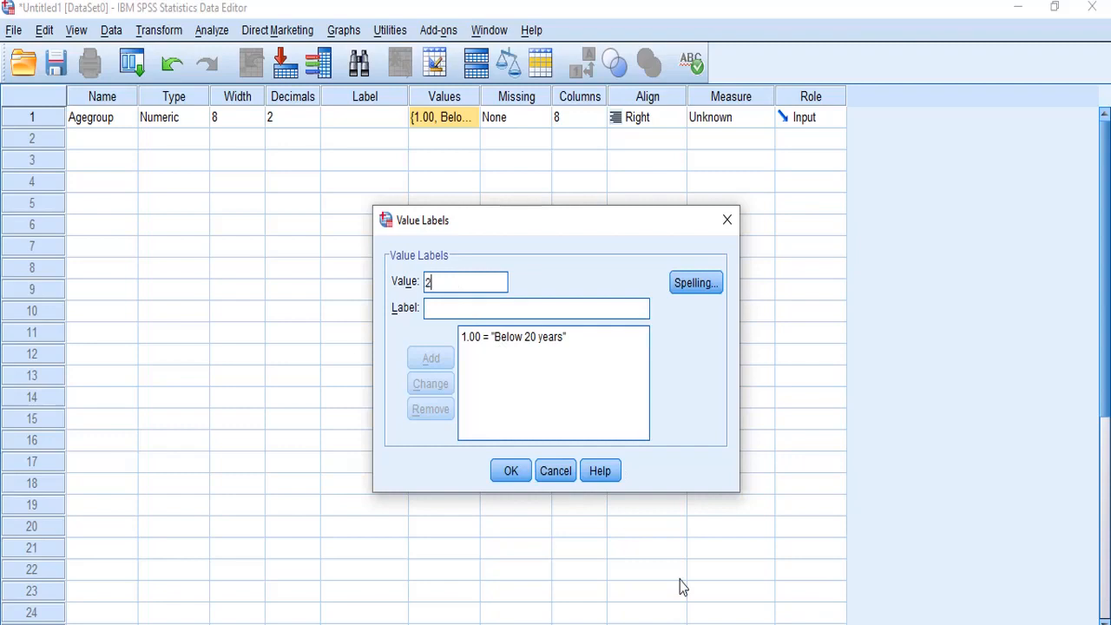
left_click(550, 305)
Switch to the Word questionnaire, copy the age group option "20-30 years", and return to the SPSS value labels.
left_click(620, 623)
left_click(972, 599)
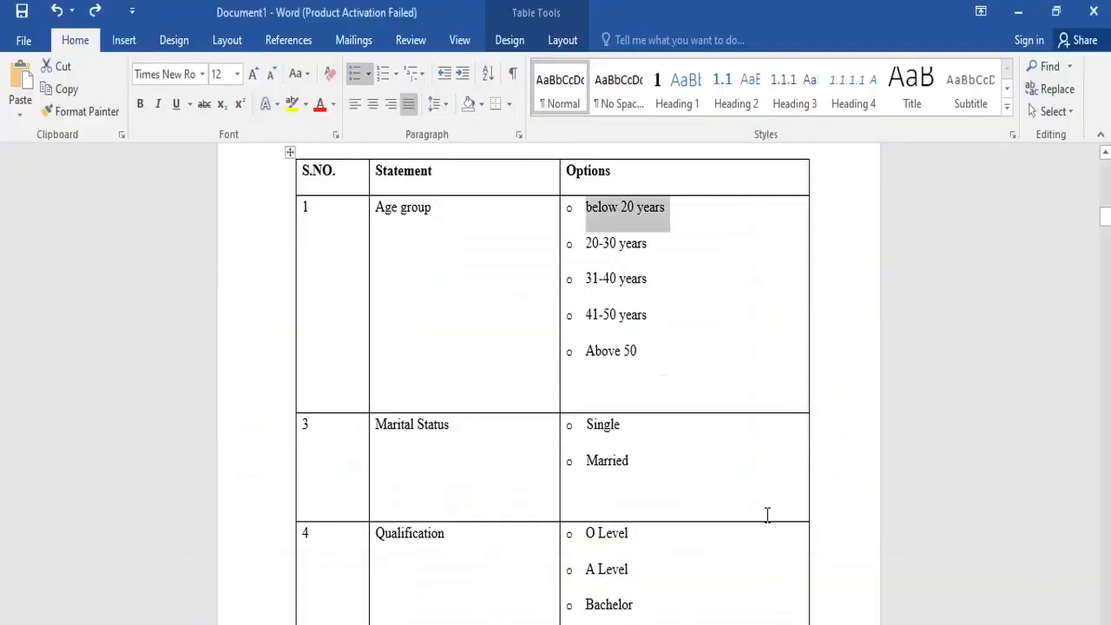
left_click_drag(587, 244, 665, 242)
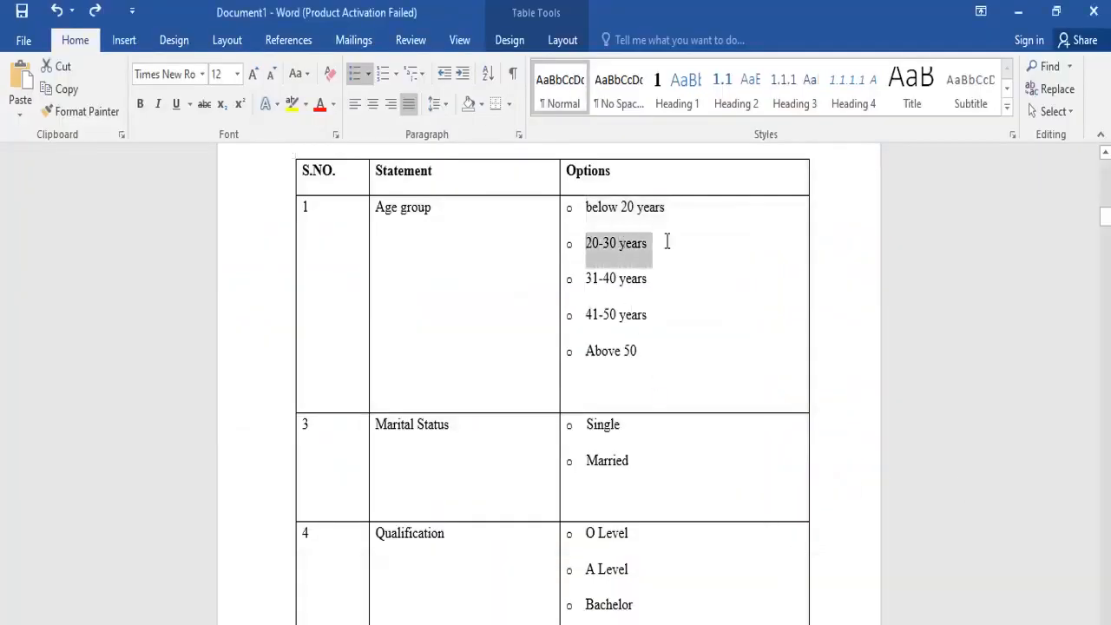
right_click(619, 258)
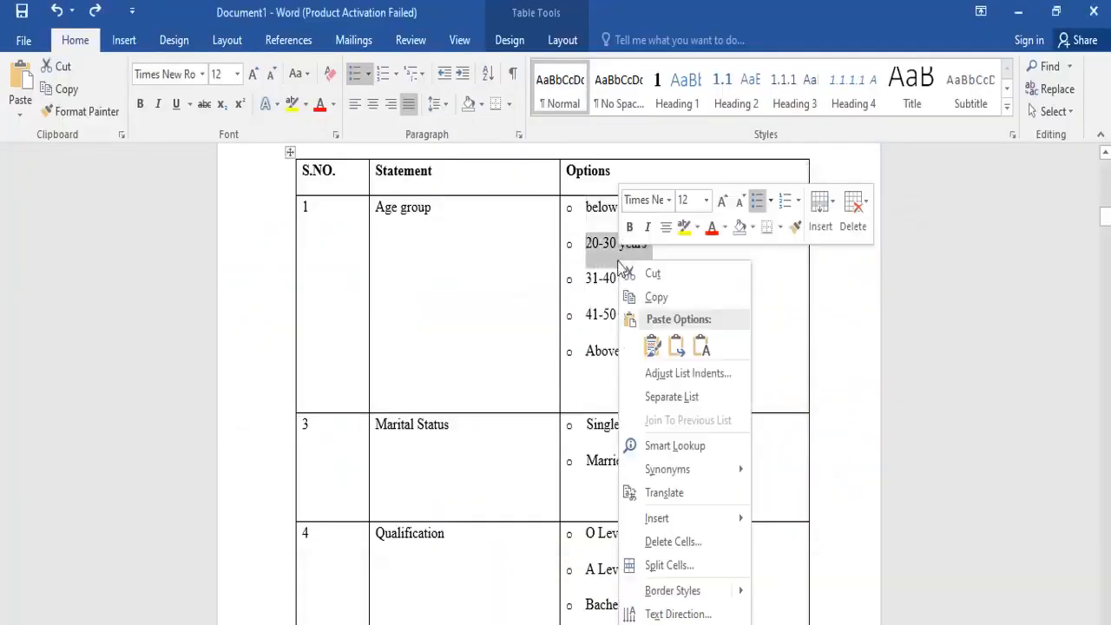
left_click(652, 294)
key("alt+Tab")
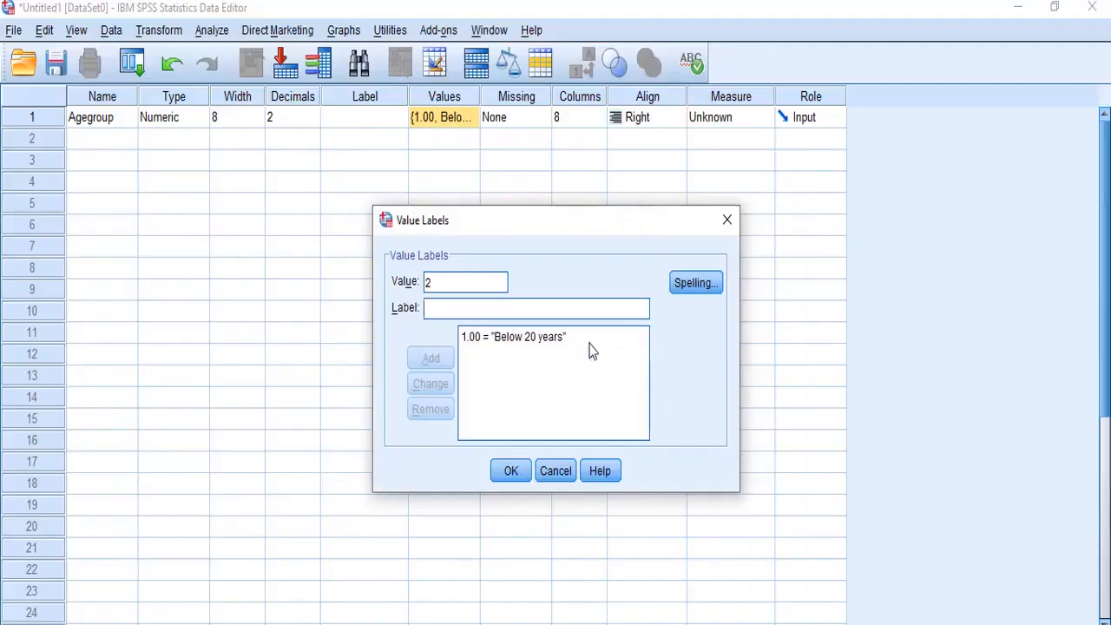
Paste the copied option as the label, strip its leading bullet and spacing, and add "20-30 years" for value 2.
right_click(538, 312)
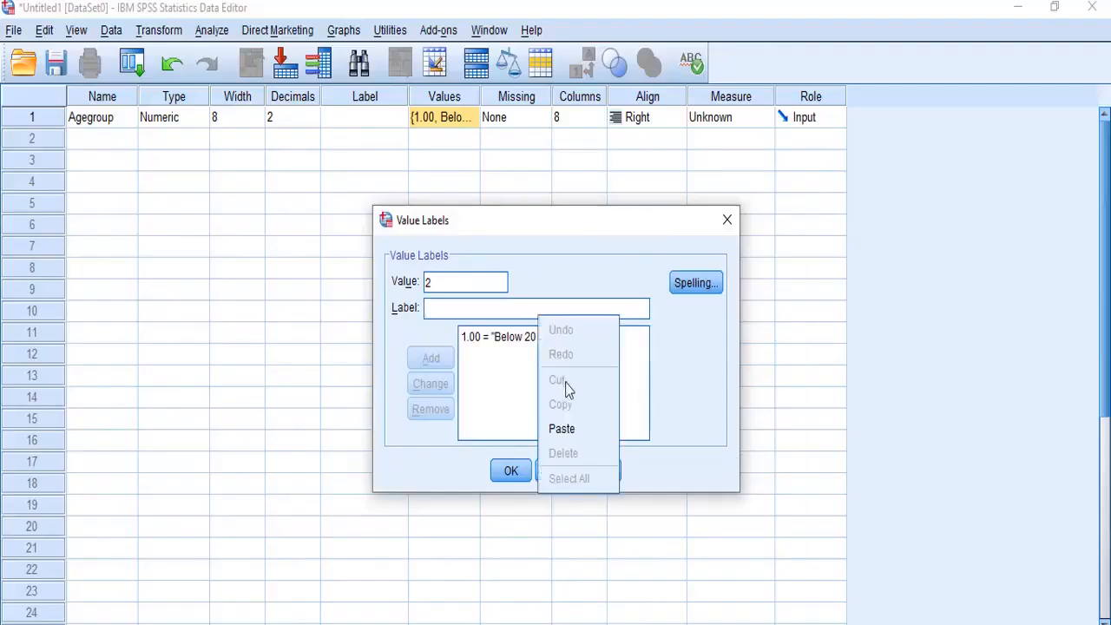
left_click(561, 428)
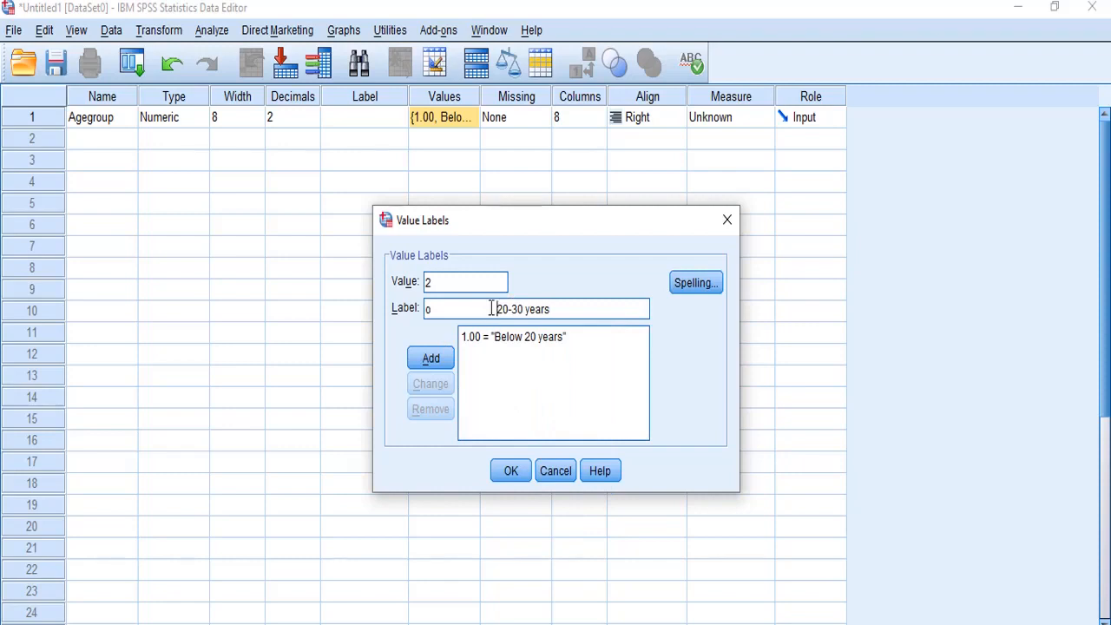
left_click_drag(488, 313, 371, 306)
key("BackSpace")
left_click(426, 364)
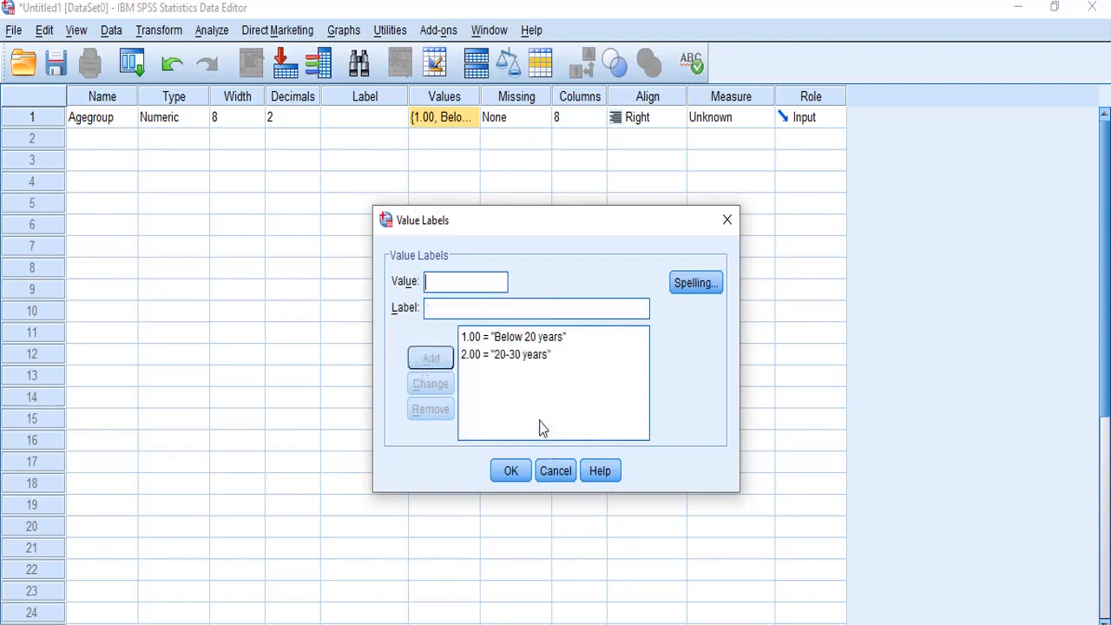
Switch to the Word questionnaire, copy the age group option "31-40 years", and return to the SPSS value labels.
left_click(619, 624)
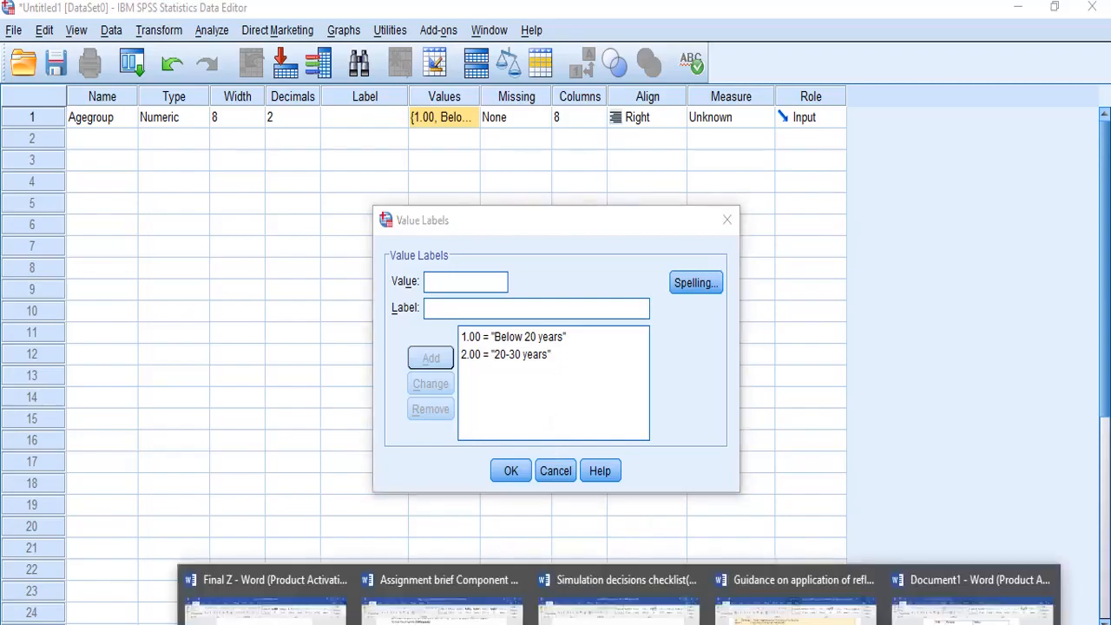
left_click(972, 603)
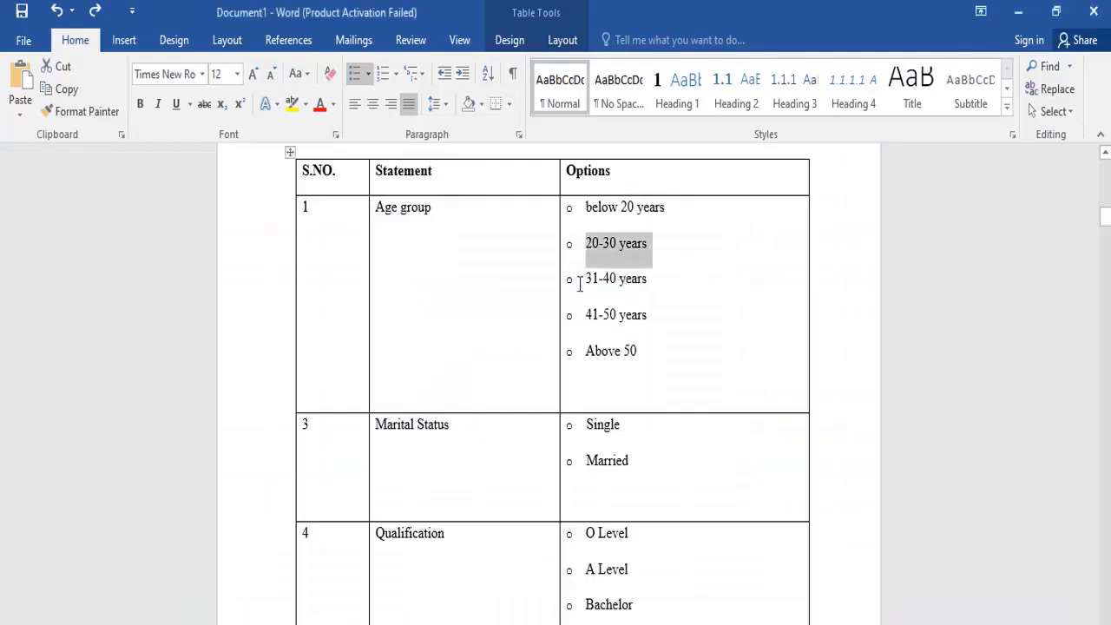
left_click_drag(585, 278, 680, 290)
right_click(640, 287)
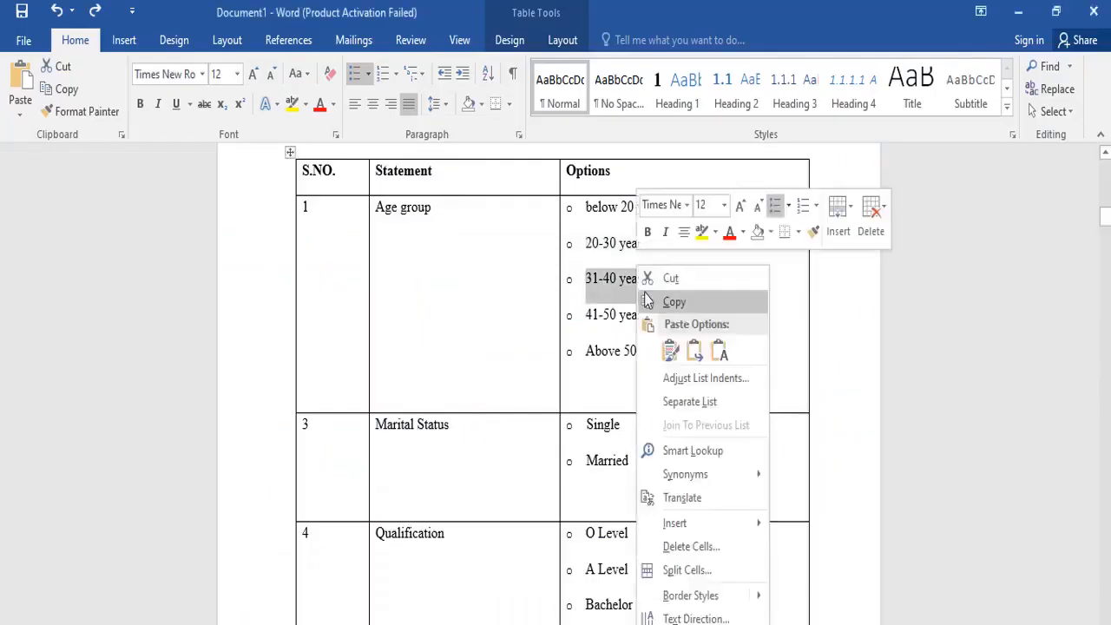
left_click(663, 308)
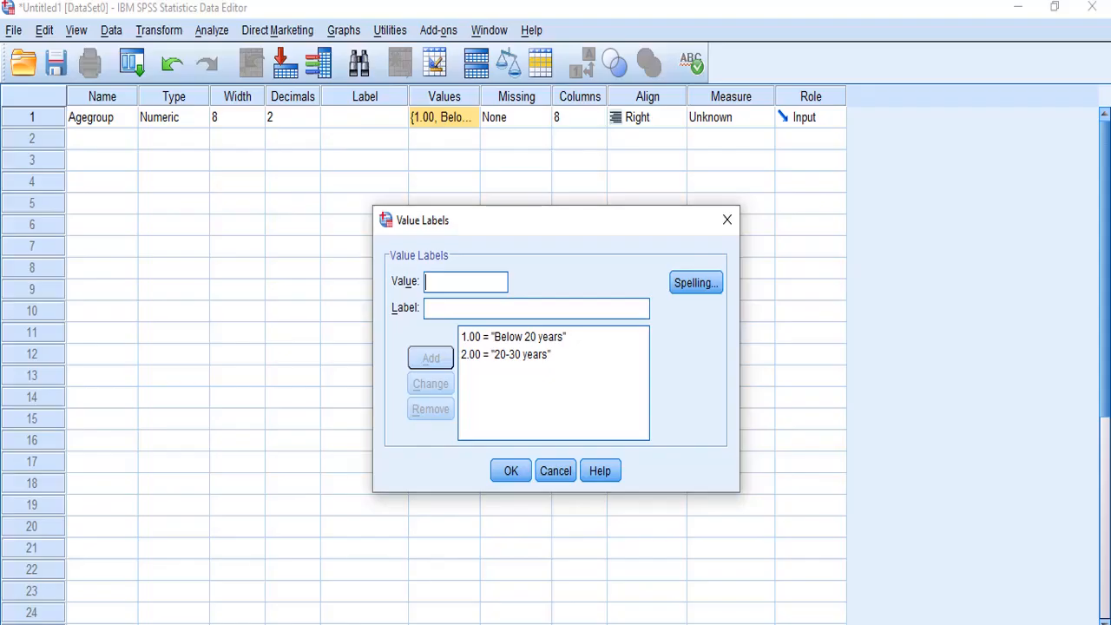
key("alt+Tab")
Enter value 3 with the copied option, strip the leading bullet and spacing, and add it as "31-40 years".
left_click(464, 282)
left_click(444, 316)
right_click(444, 316)
left_click(481, 431)
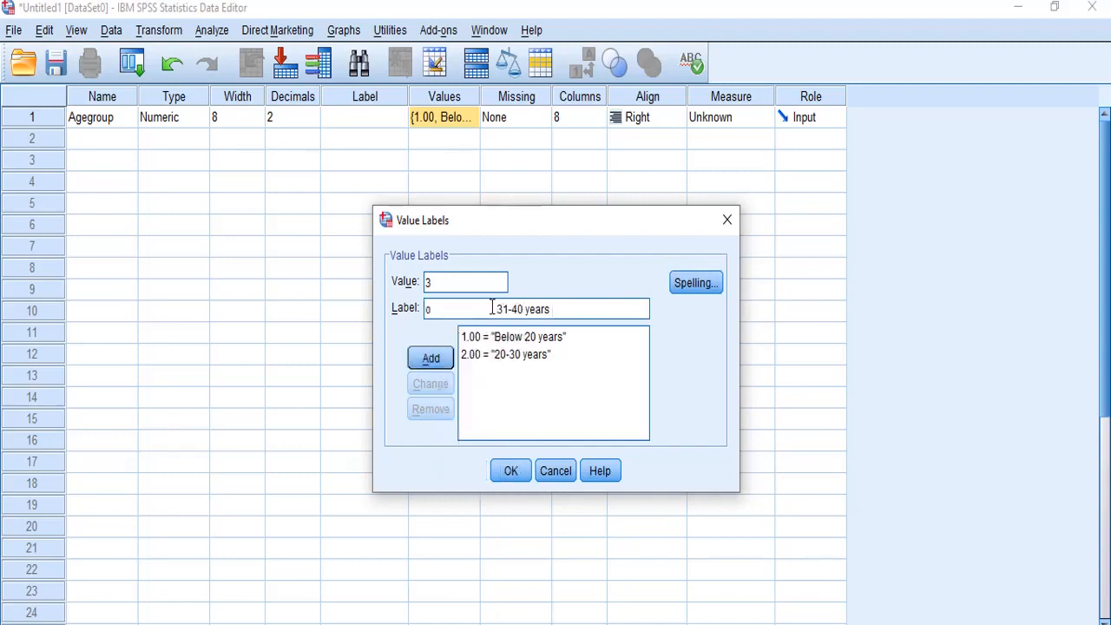
left_click_drag(492, 308, 406, 317)
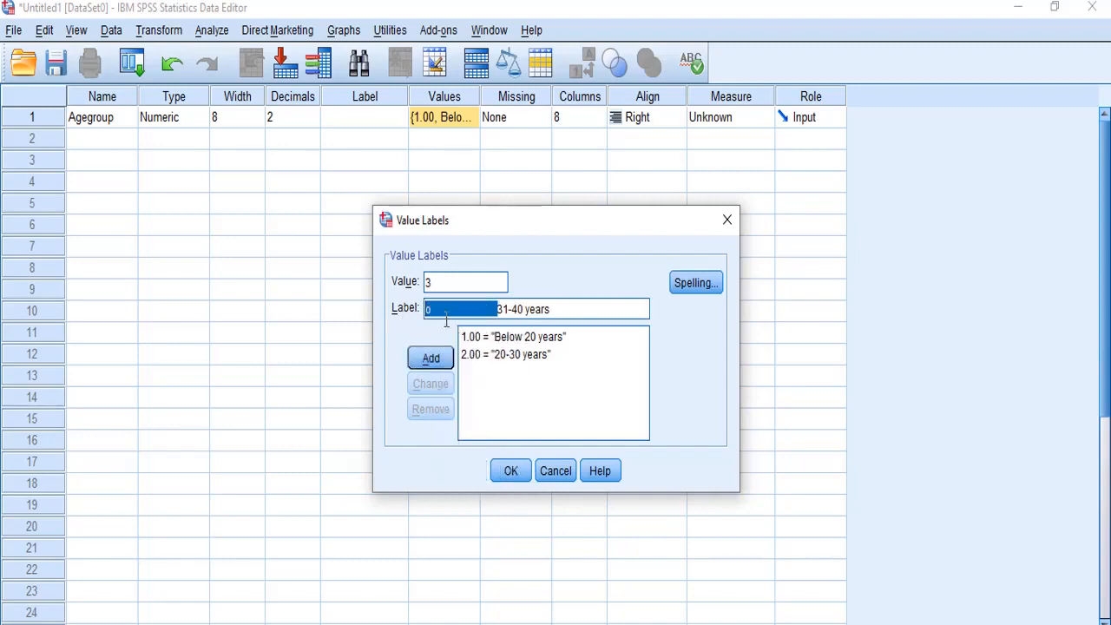
key("BackSpace")
left_click(433, 359)
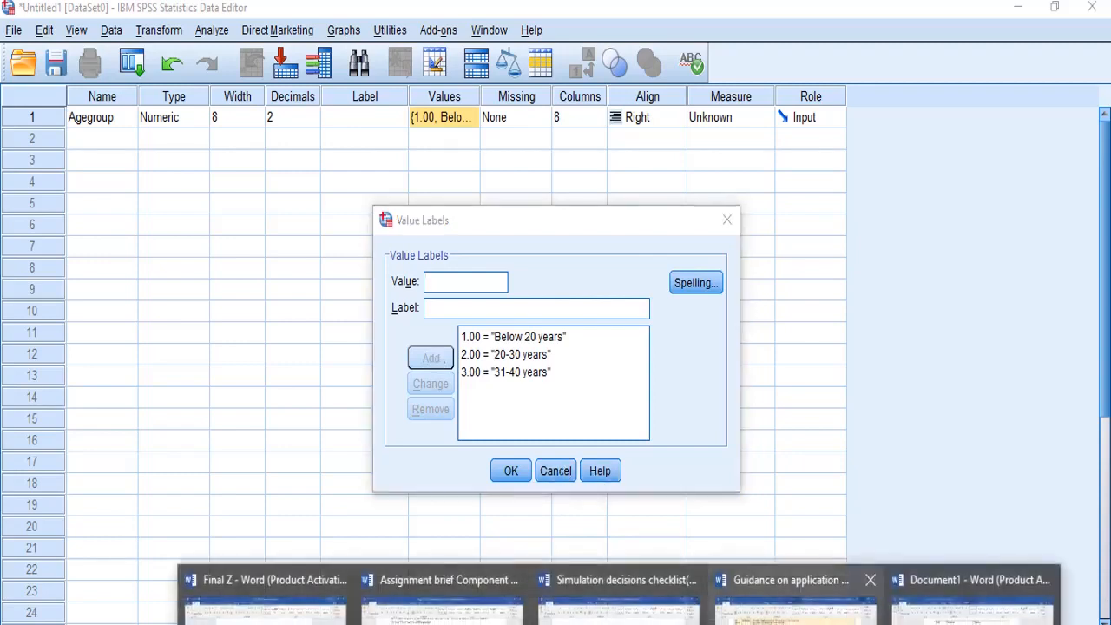
Switch to the Word questionnaire, copy the age group option "41-50 years", and return to the SPSS value labels.
left_click(935, 601)
left_click_drag(588, 314, 649, 315)
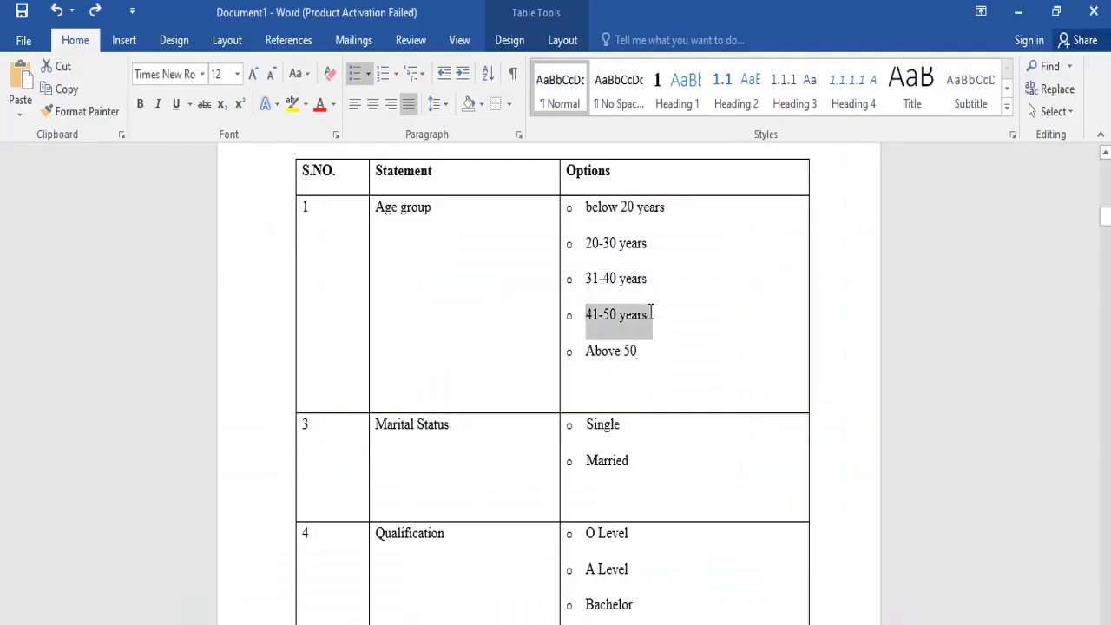
right_click(640, 330)
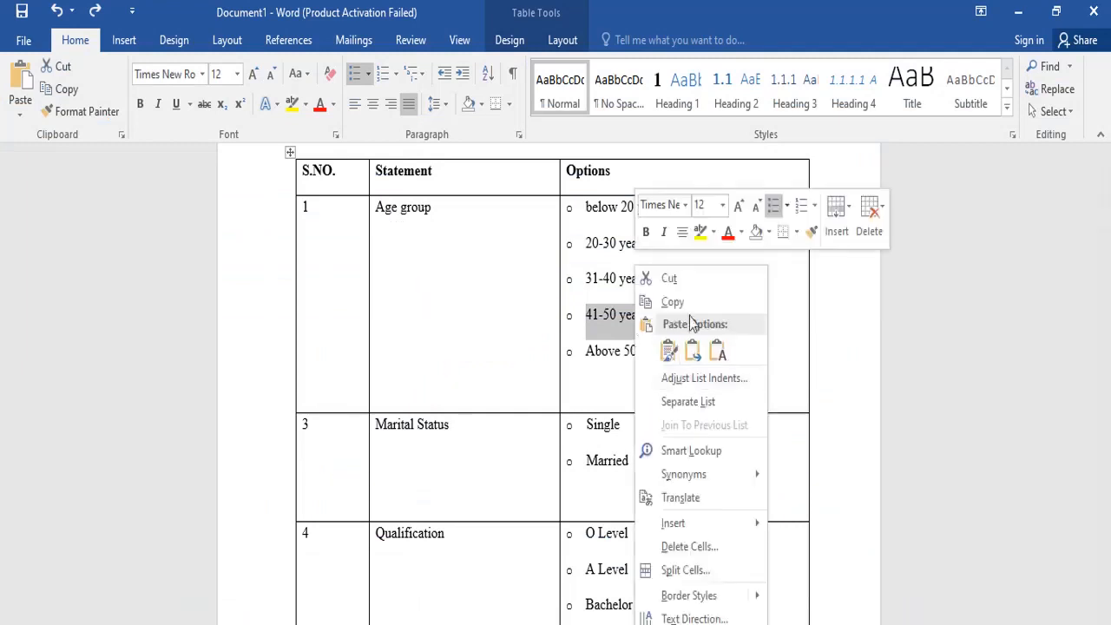
left_click(681, 302)
left_click(642, 621)
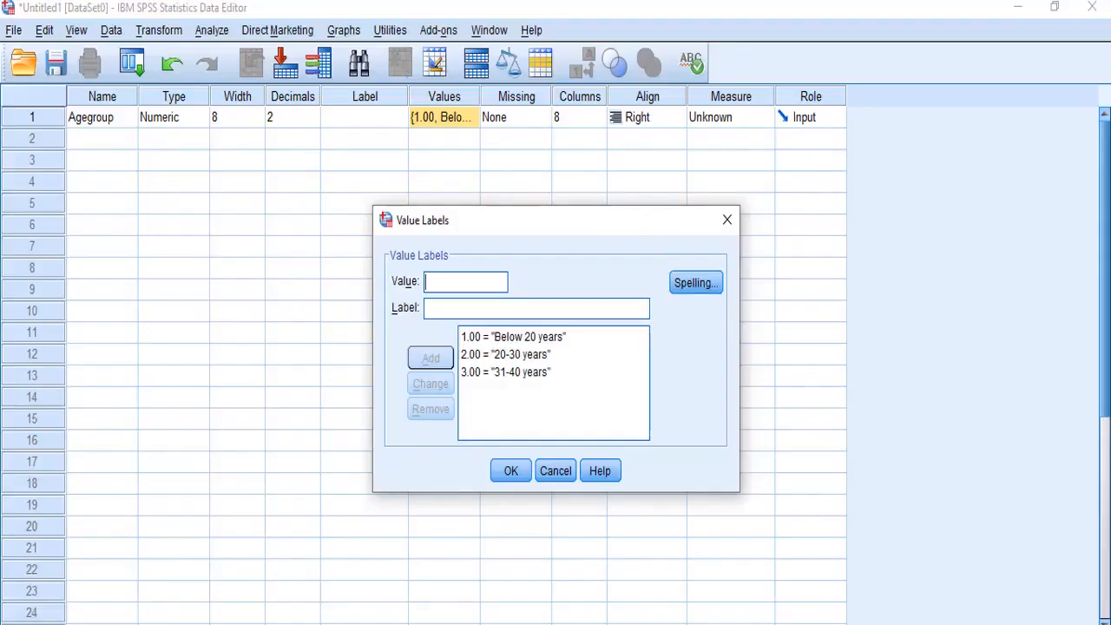
Enter value 4 with the copied option, strip the leading bullet and spacing, and add it as "41-50 years".
left_click(459, 289)
type("4")
left_click(459, 310)
right_click(459, 309)
left_click(520, 422)
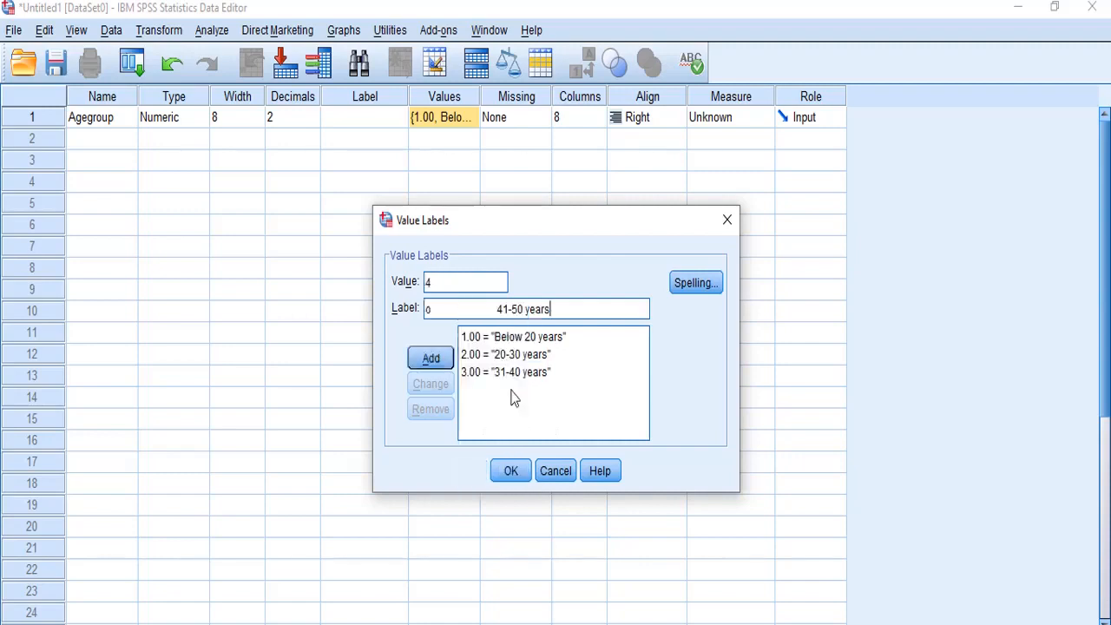
left_click_drag(484, 309, 427, 311)
key("BackSpace")
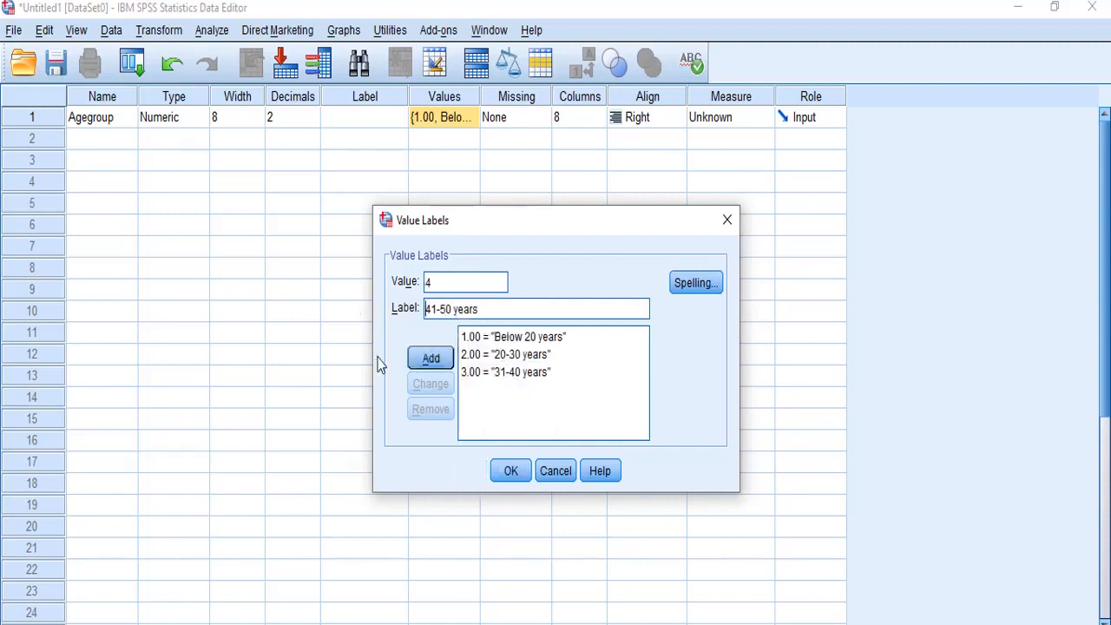
left_click(430, 359)
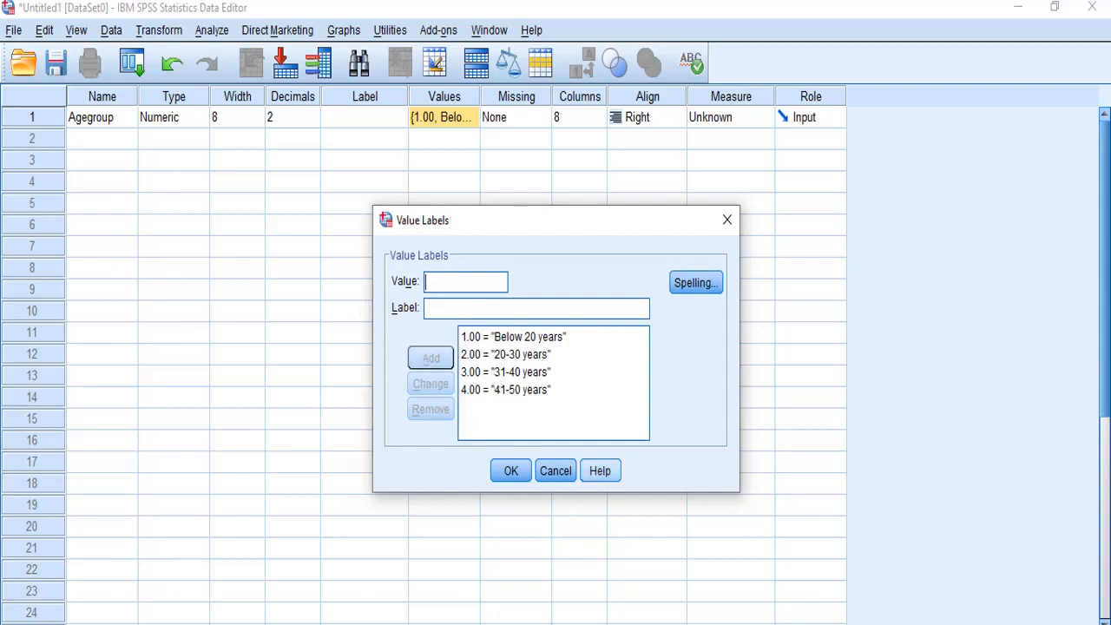
Switch to the Word questionnaire, copy the age group option "Above 50", and return to the SPSS value labels.
left_click(621, 624)
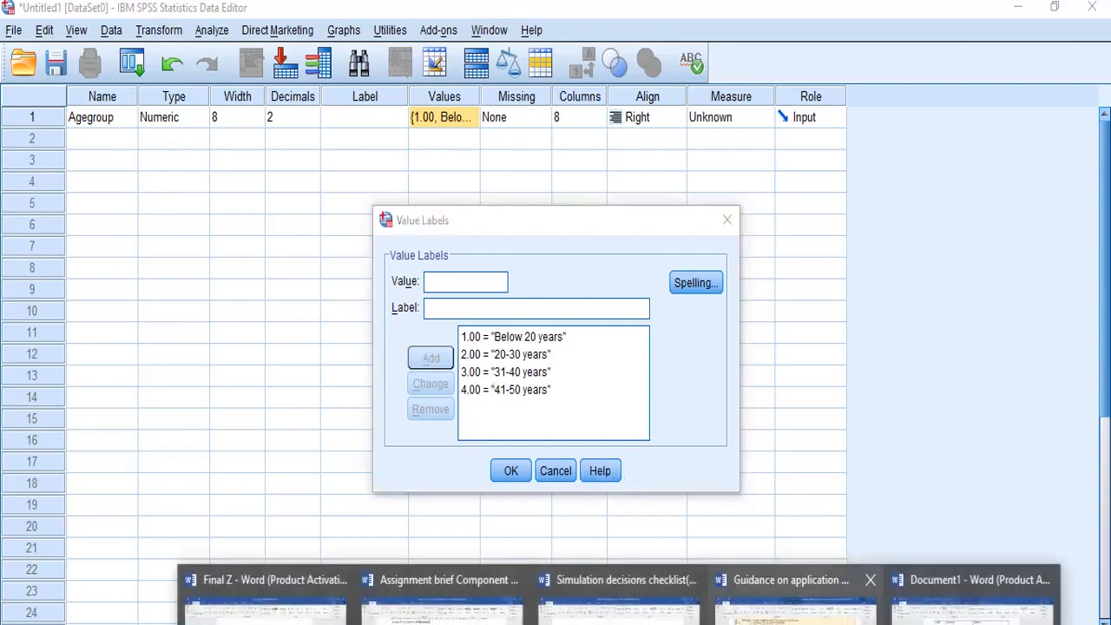
left_click(972, 609)
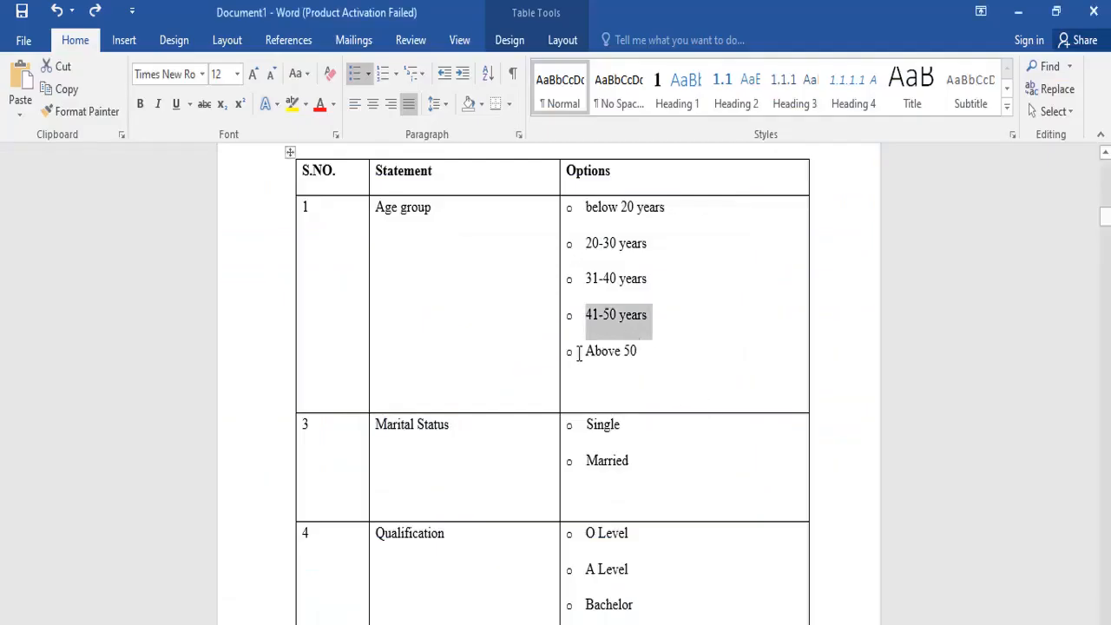
left_click_drag(585, 351, 642, 356)
right_click(641, 356)
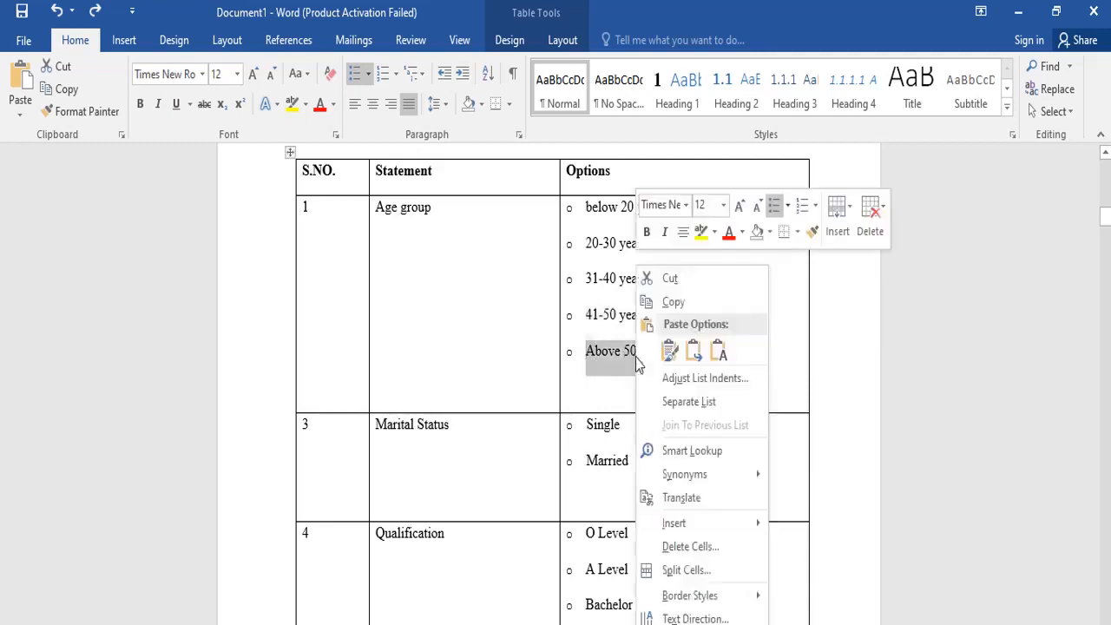
left_click(710, 301)
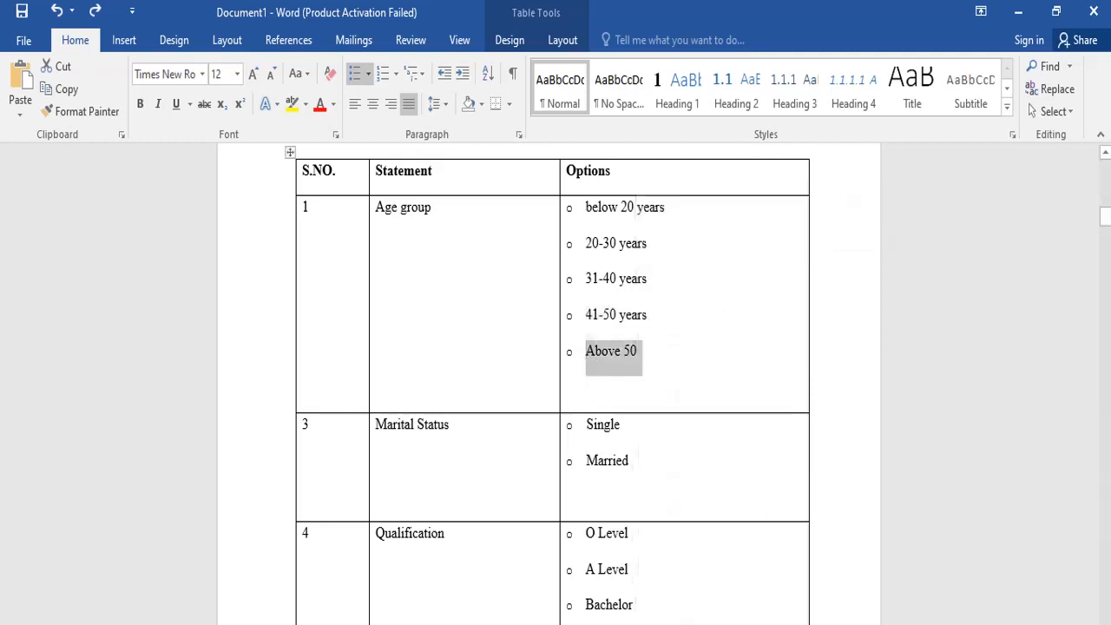
left_click(665, 620)
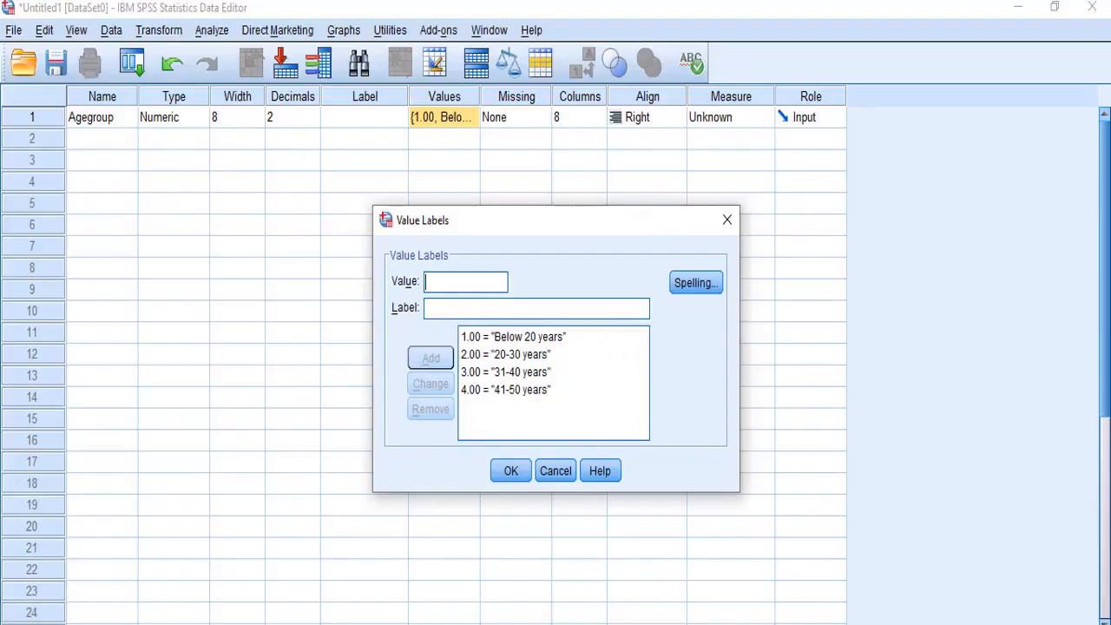
Enter value 5 with the copied option, strip the leading bullet and spacing, and add it as "Above 50".
right_click(468, 305)
left_click(521, 419)
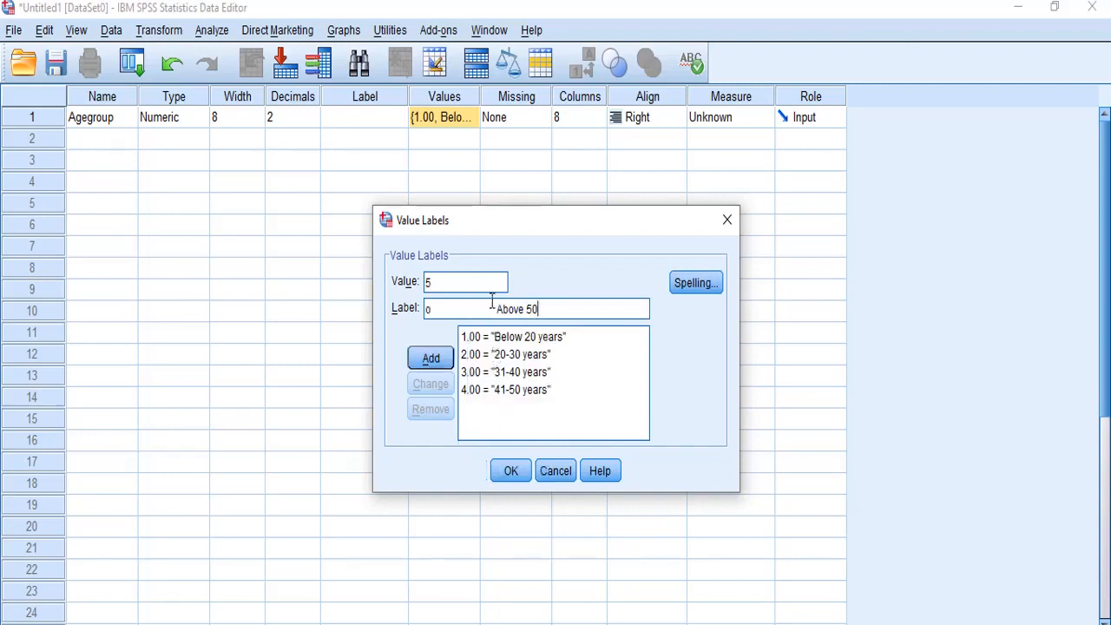
left_click_drag(497, 309, 393, 306)
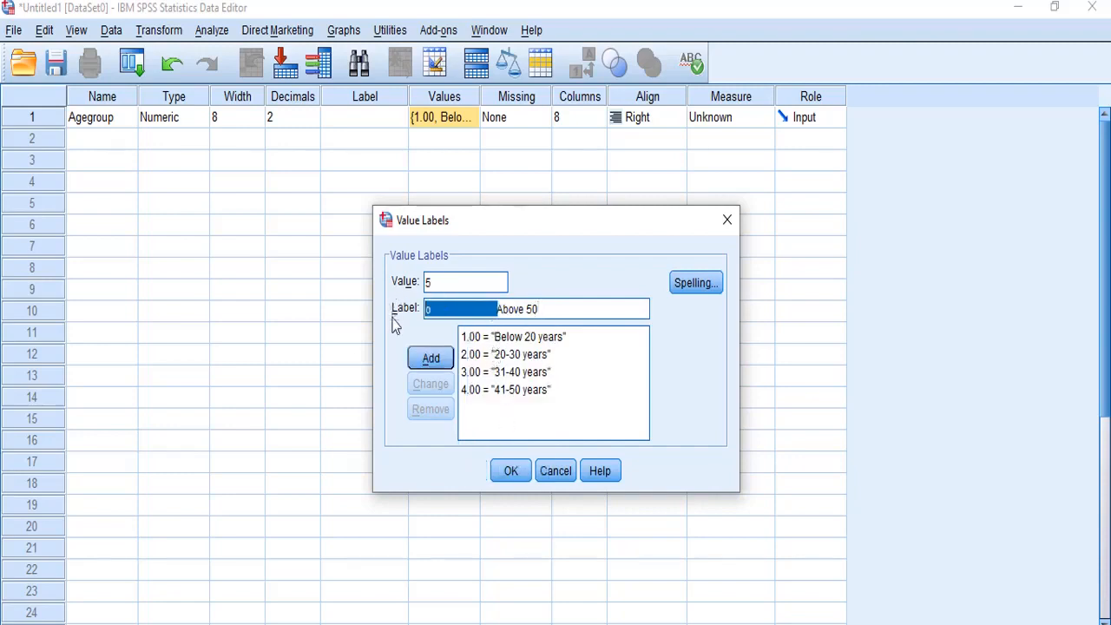
key("BackSpace")
left_click(431, 358)
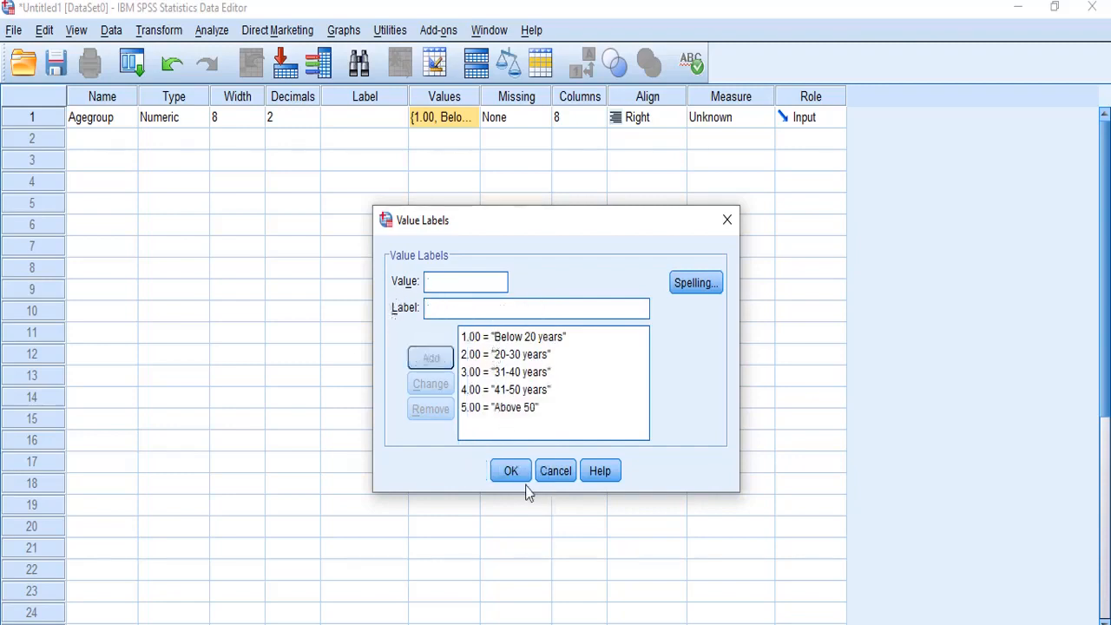
Confirm the Agegroup value labels, then reopen them to review the full list and accept it.
left_click(507, 471)
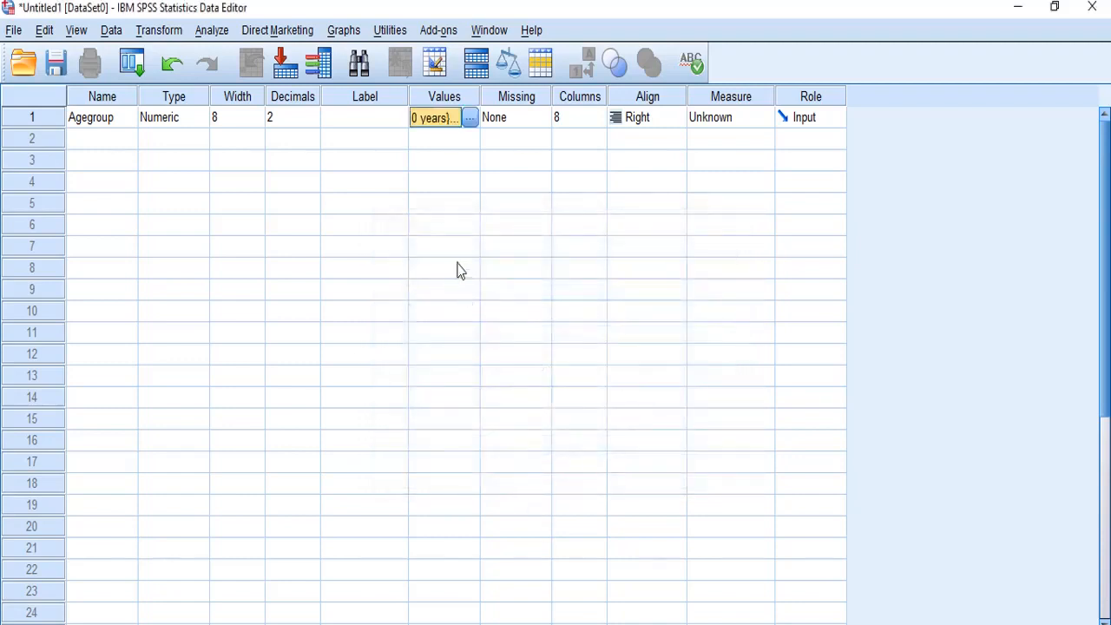
left_click(473, 119)
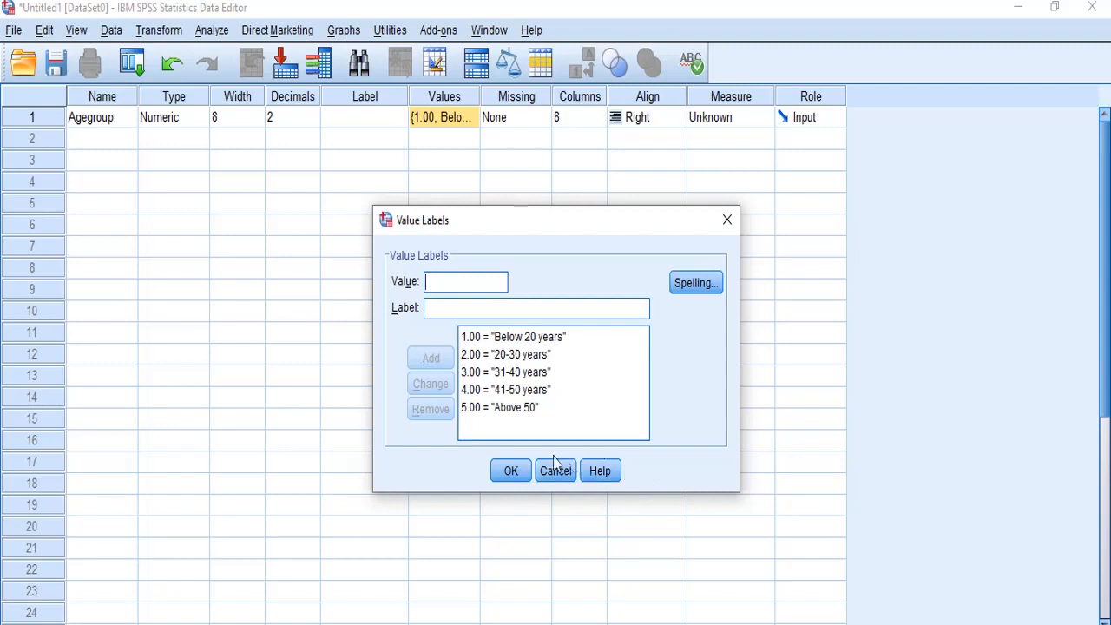
left_click(512, 476)
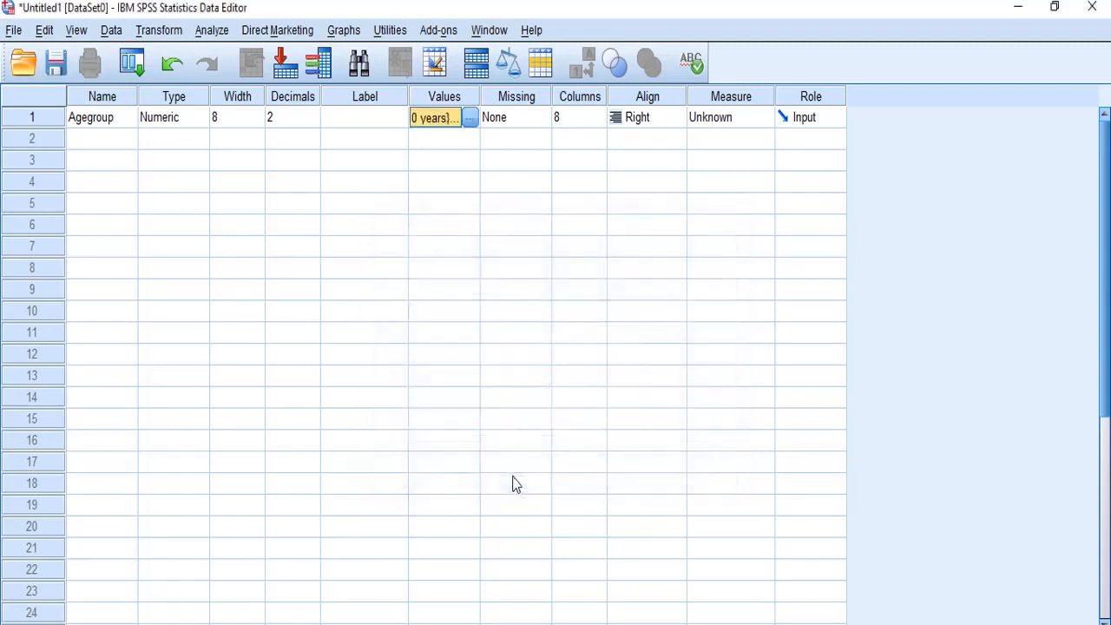
Try to name the second variable after marital status by entering the name directly.
left_click(120, 140)
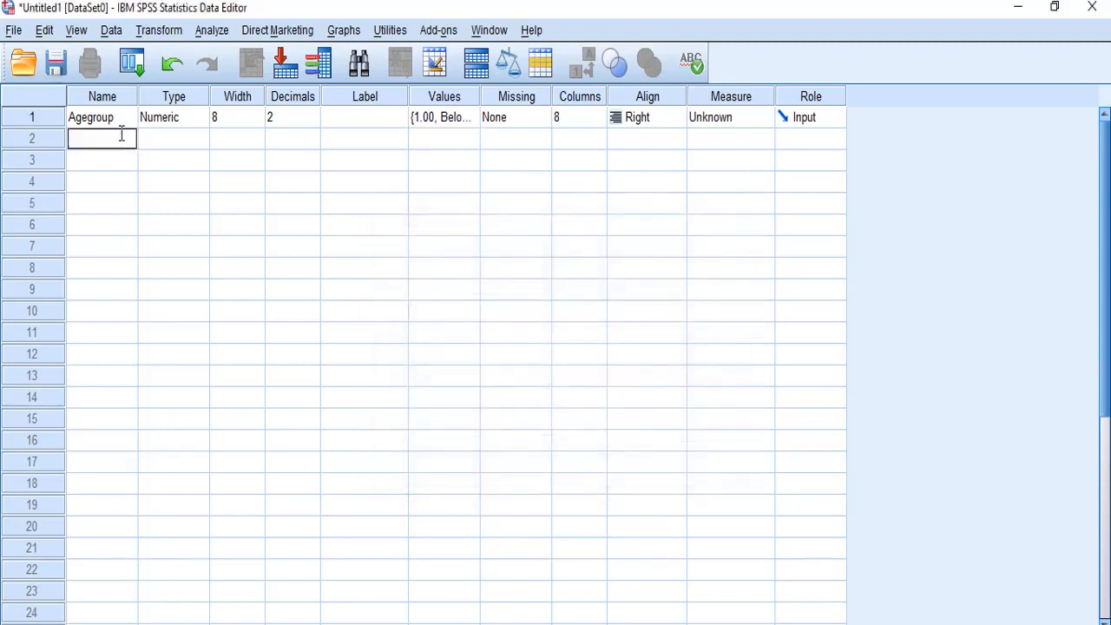
type("MartialStatus")
key("Return")
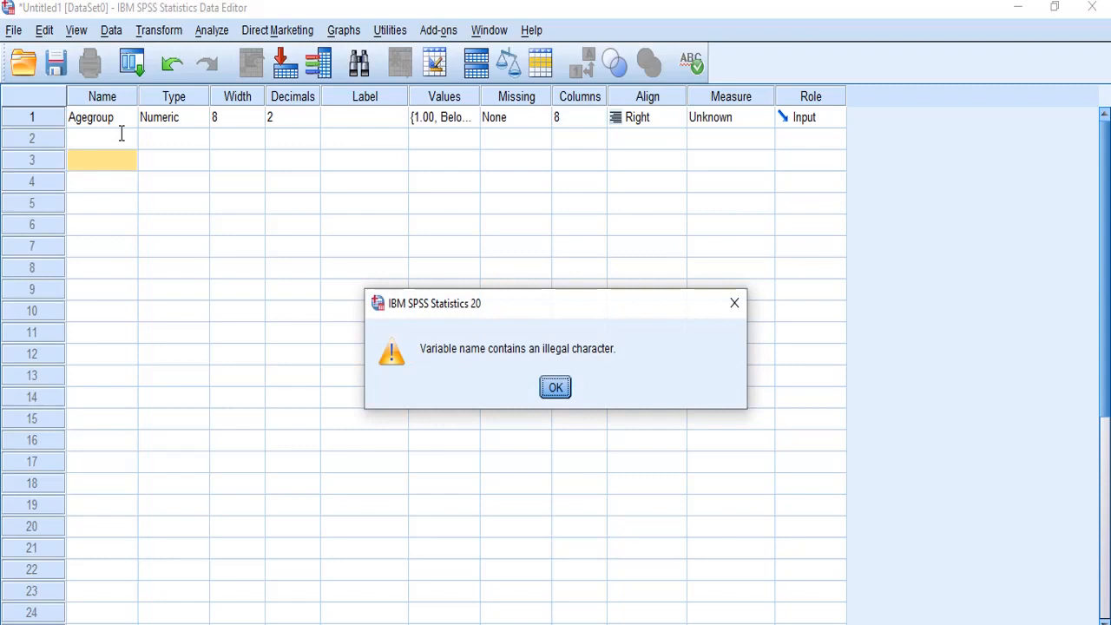
left_click(557, 389)
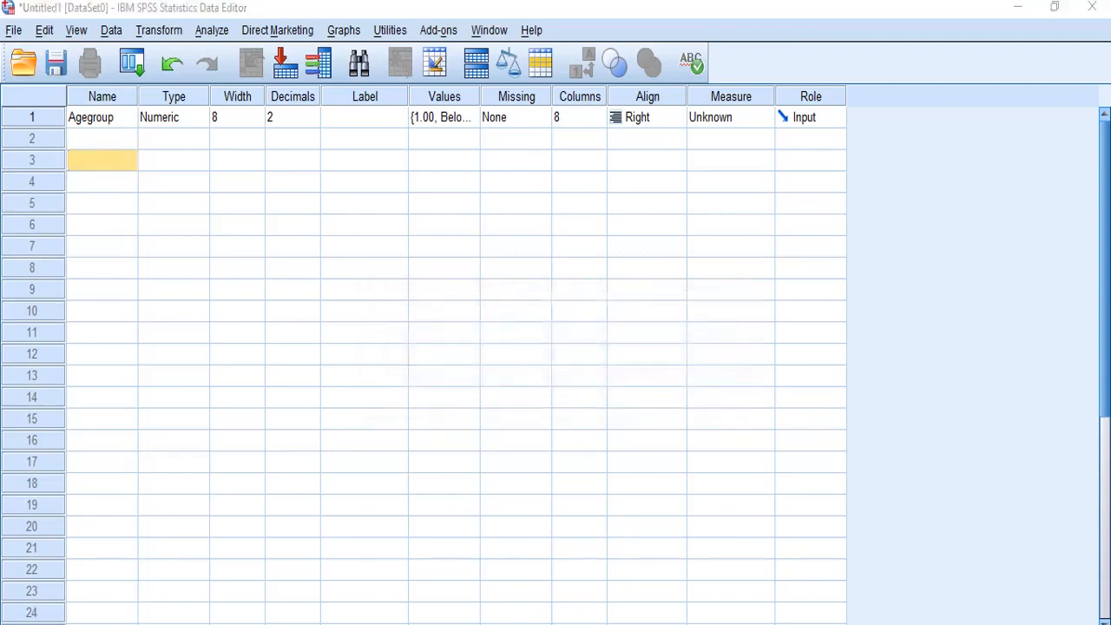
Switch to the Word questionnaire, copy the statement text "Marital Status", and return to the SPSS Variable View.
mouse_move(621, 623)
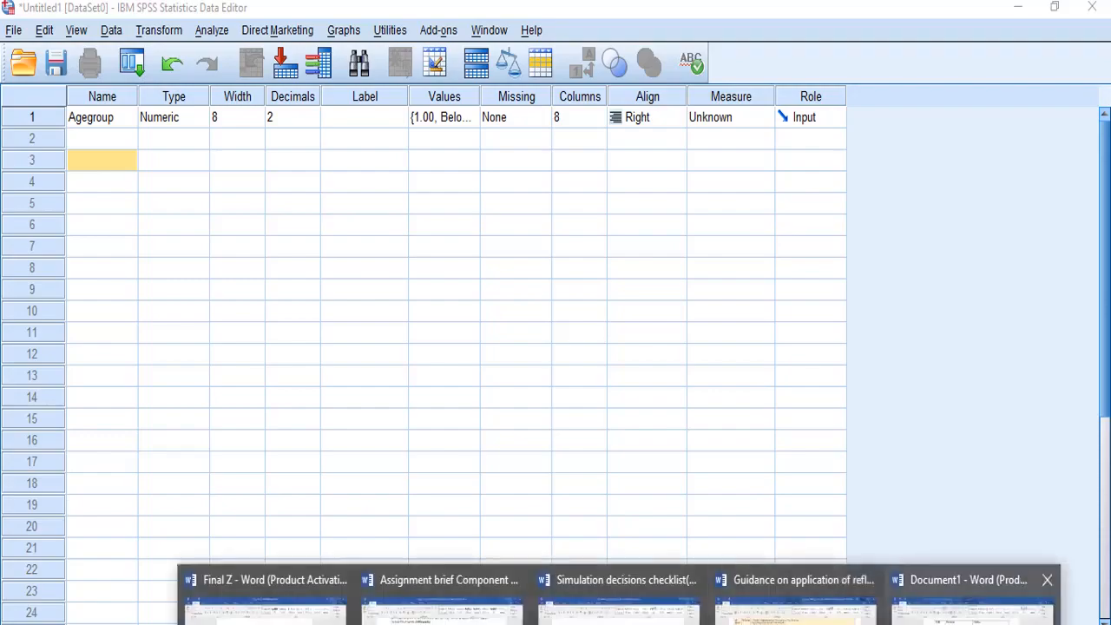
left_click(952, 613)
mouse_move(453, 434)
left_mouse_down()
mouse_move(388, 431)
mouse_move(474, 431)
left_mouse_up()
left_click(391, 432)
right_click(392, 434)
left_click(373, 425)
left_click(429, 436)
left_click(391, 427)
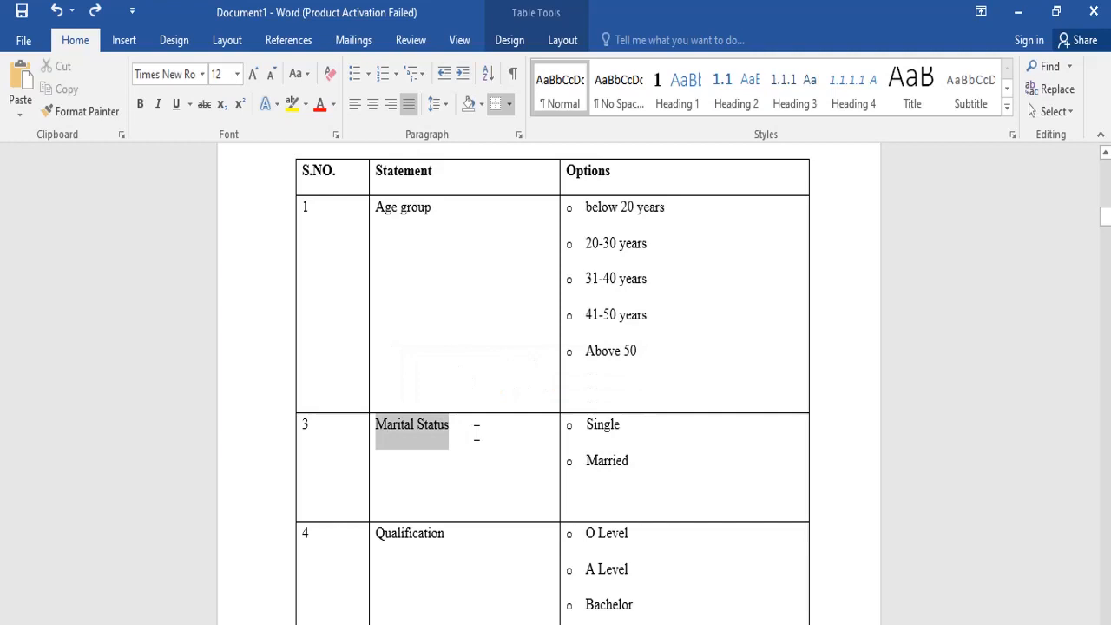
right_click(422, 434)
left_click(455, 93)
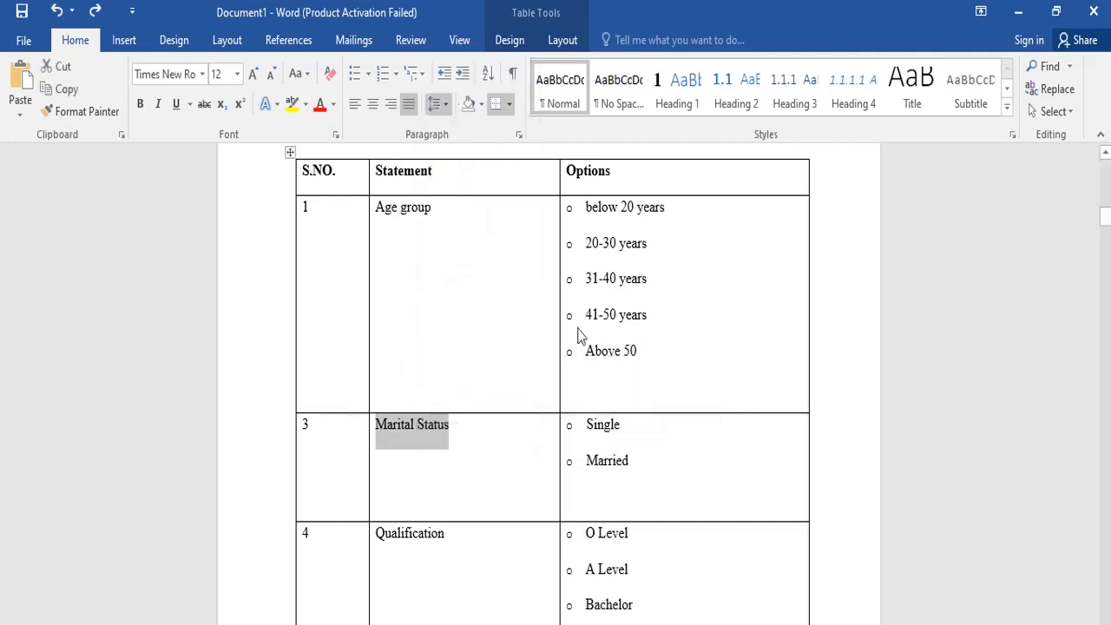
key("alt+Tab")
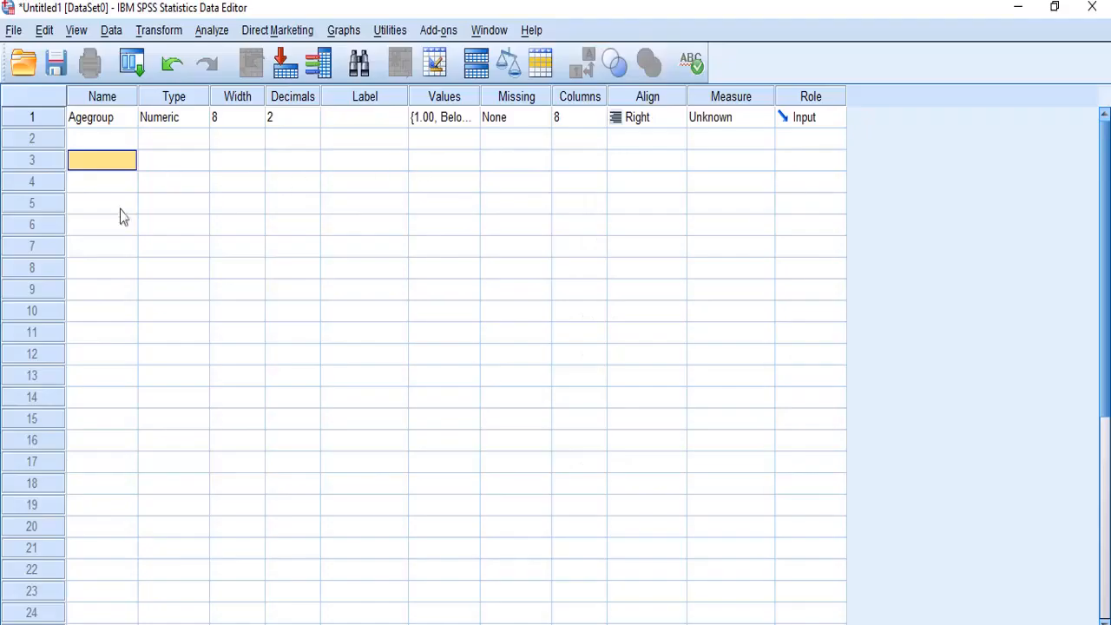
Name the second variable with the copied text, removing the space so it reads "MaritalStatus".
left_click_drag(114, 222, 103, 172)
left_click(105, 139)
right_click(106, 138)
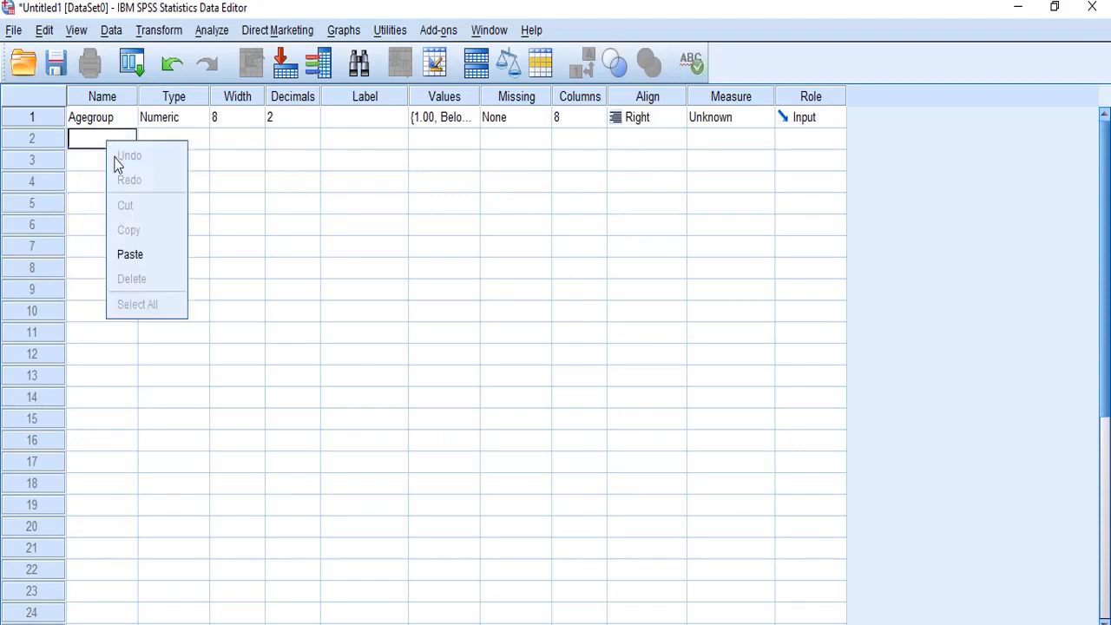
left_click(146, 254)
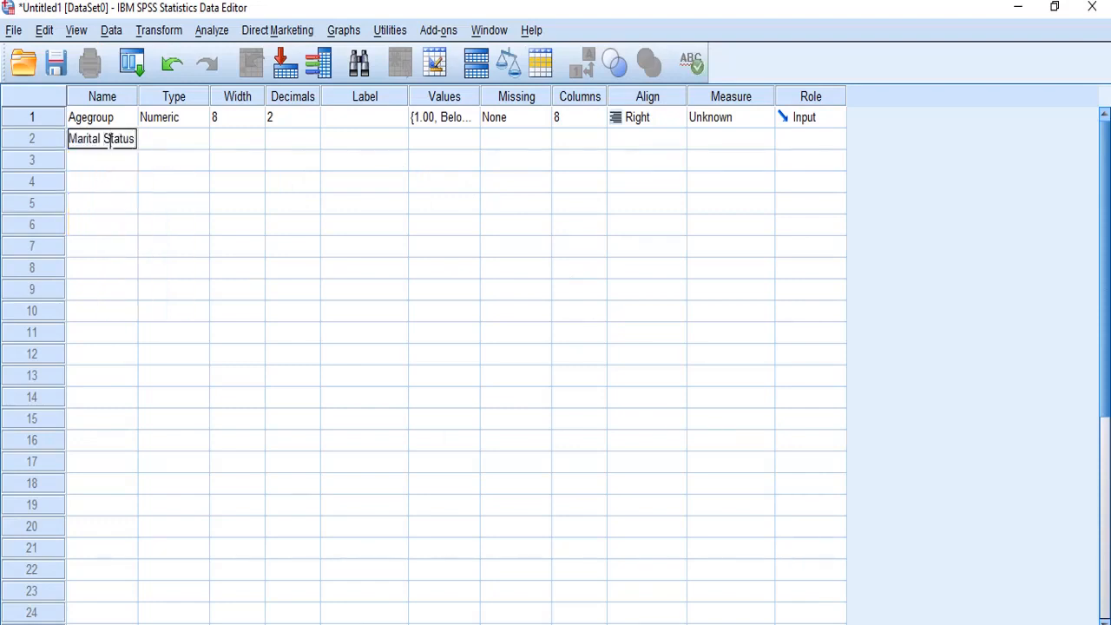
left_click(109, 139)
key("BackSpace")
key("Return")
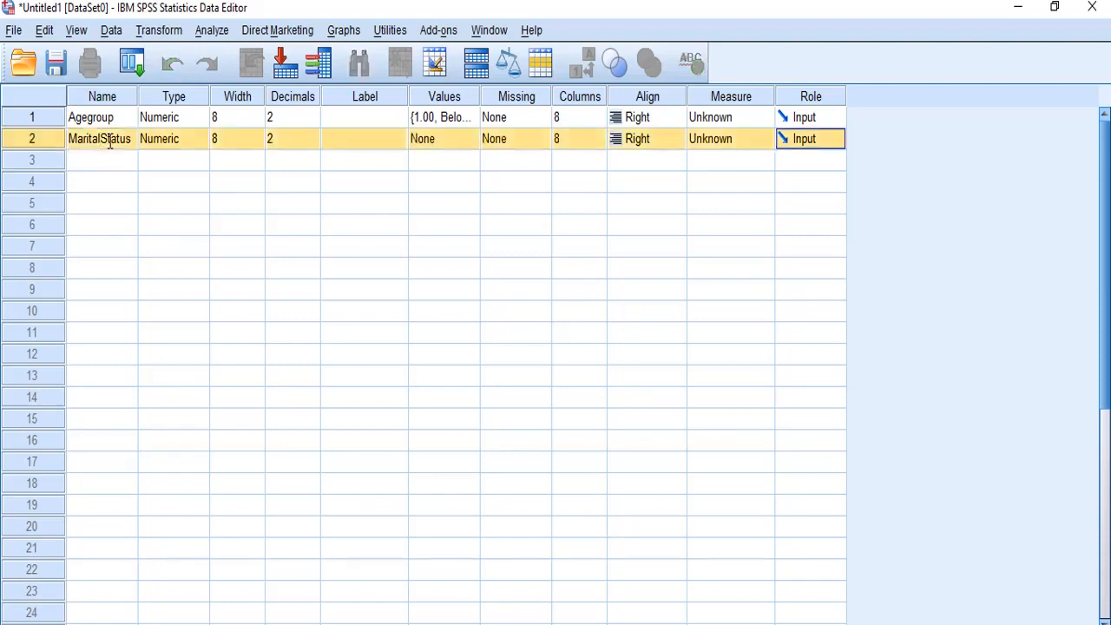
left_click(119, 248)
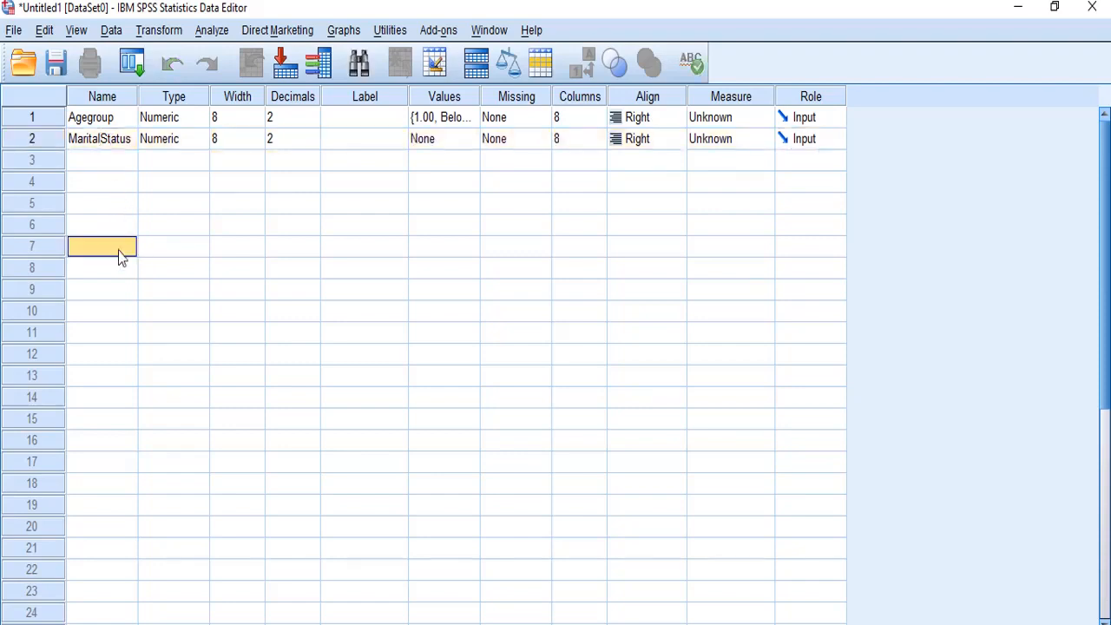
left_click(110, 161)
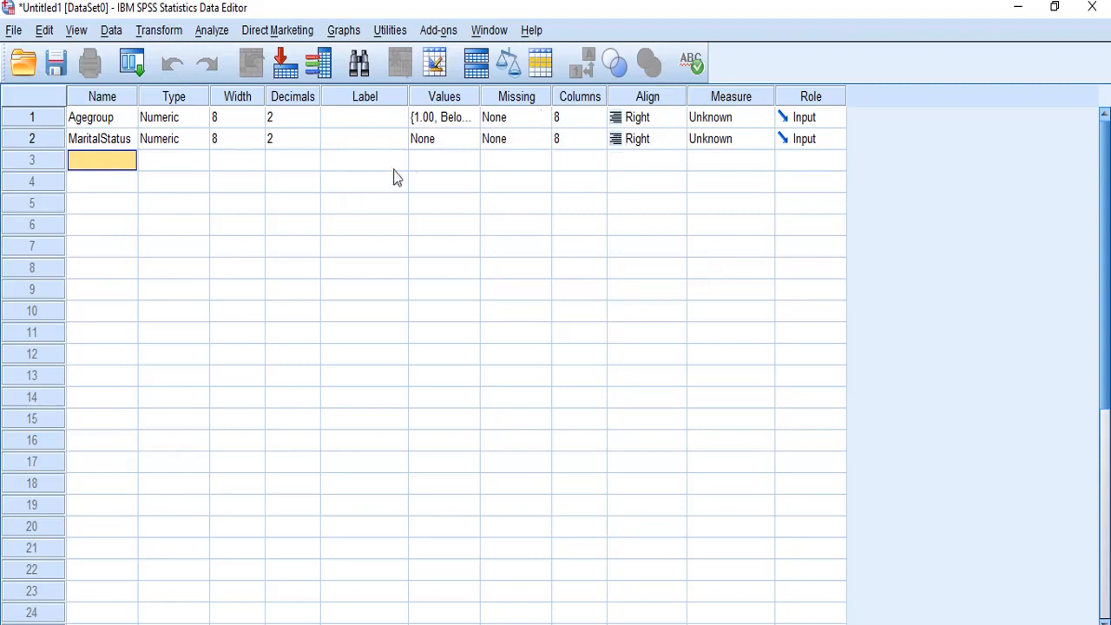
Open the value labels of MaritalStatus and add value 1 as "Married".
double_click(465, 139)
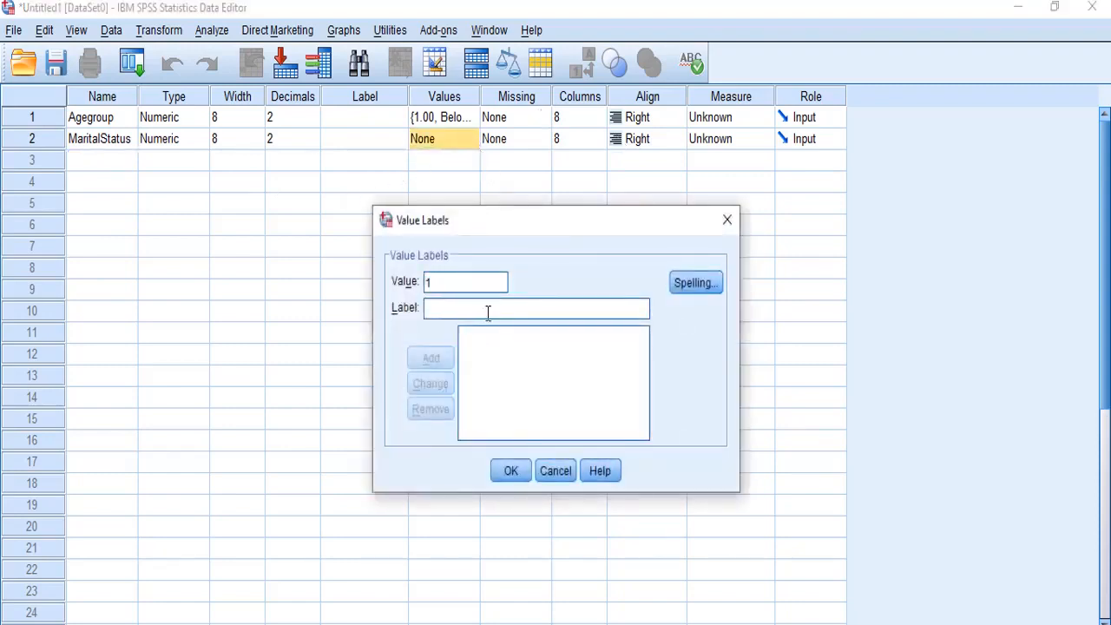
type("Married")
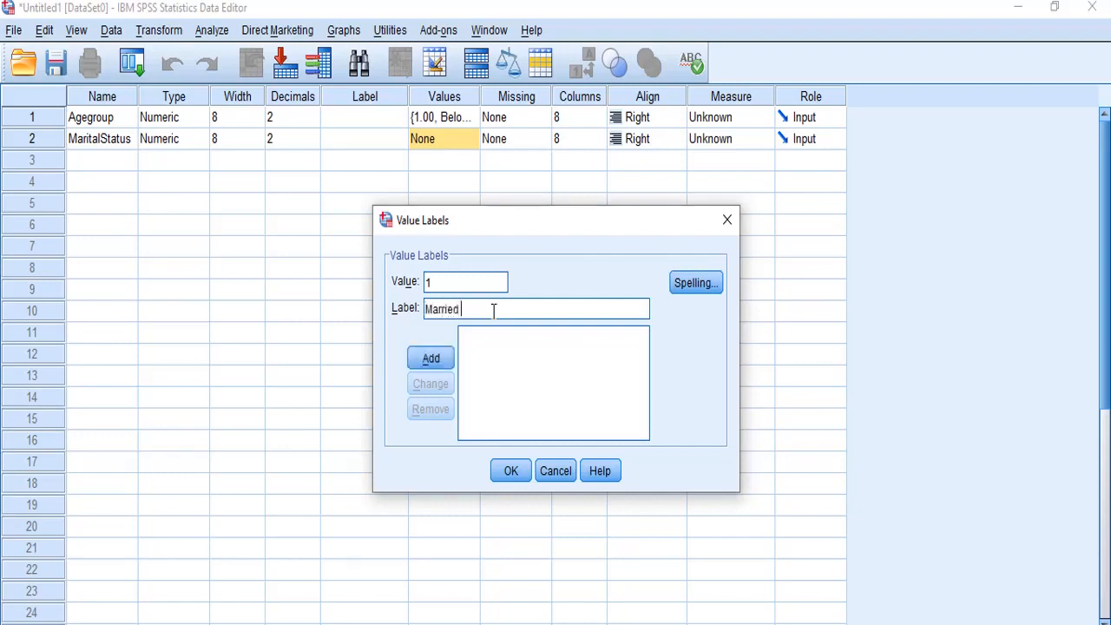
left_click(441, 356)
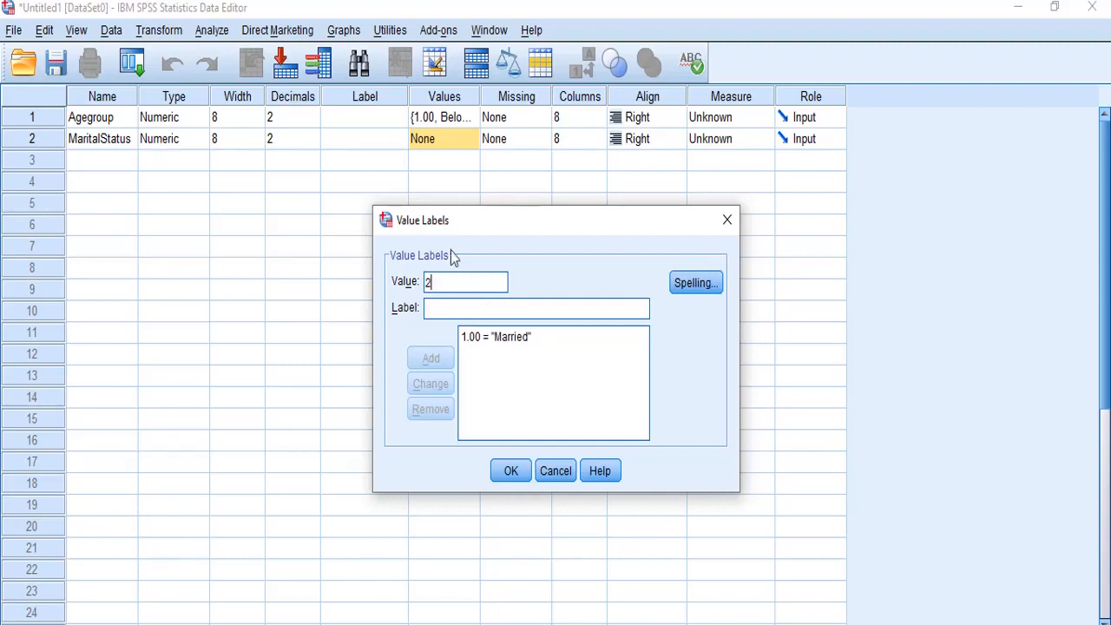
Add value 2 as "Unmarried" and confirm the MaritalStatus value labels.
left_click(497, 309)
type("Unma")
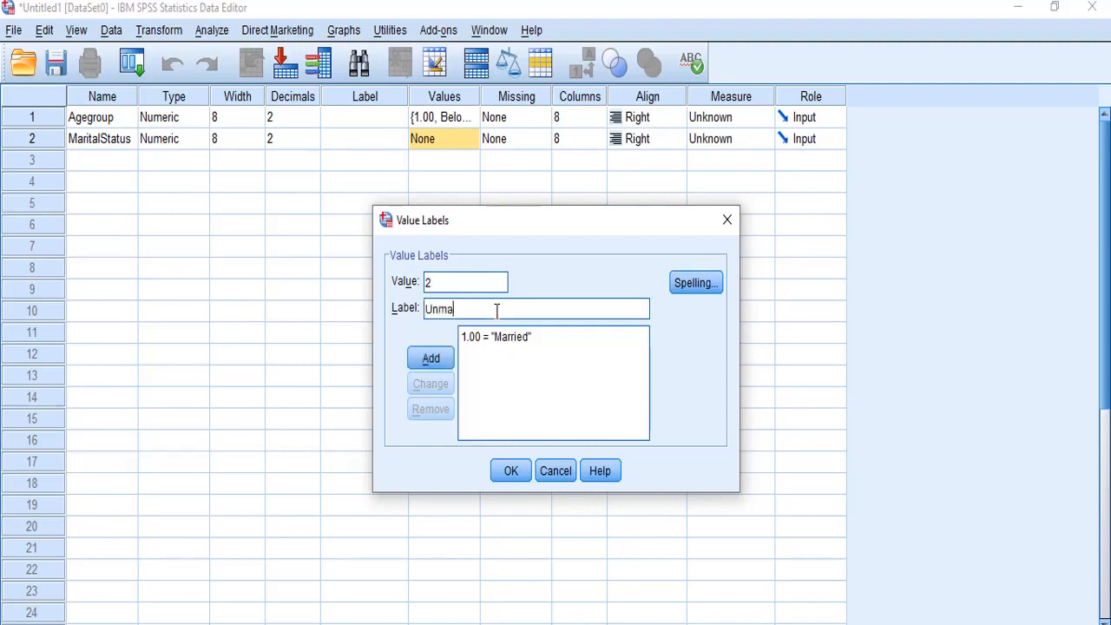
type("rried")
key("Return")
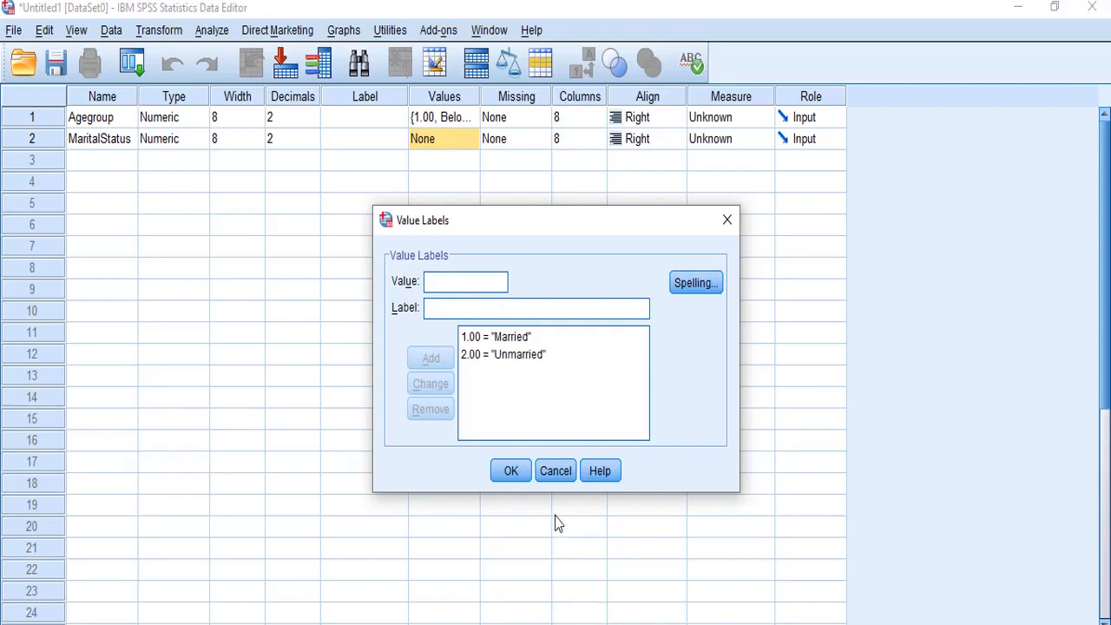
left_click(510, 469)
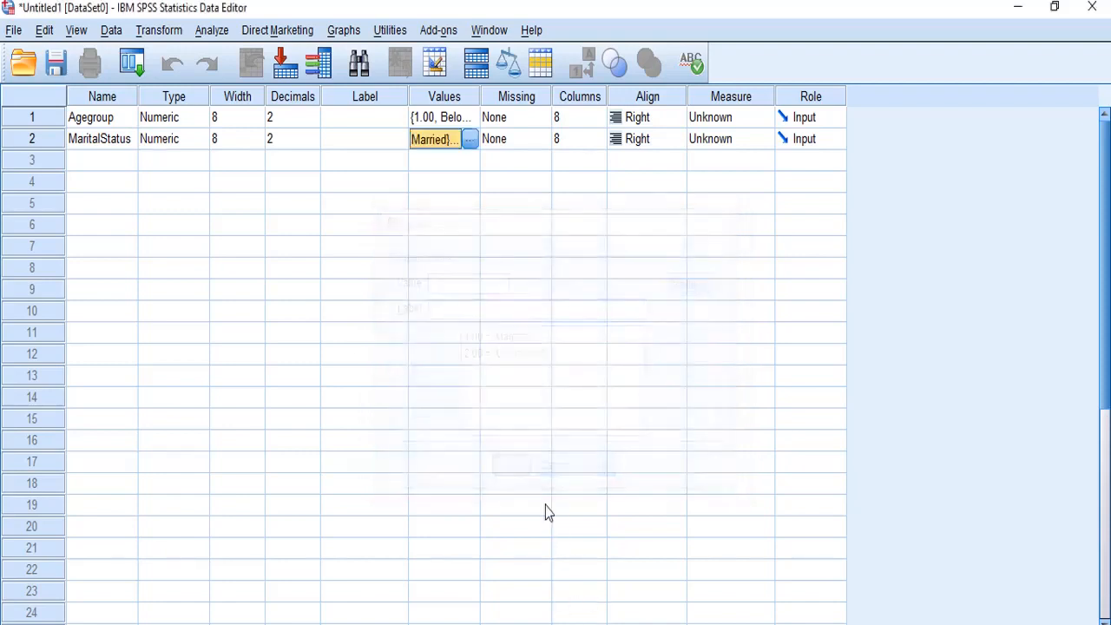
Check the marital status options in the Word questionnaire and return to SPSS.
left_click(903, 608)
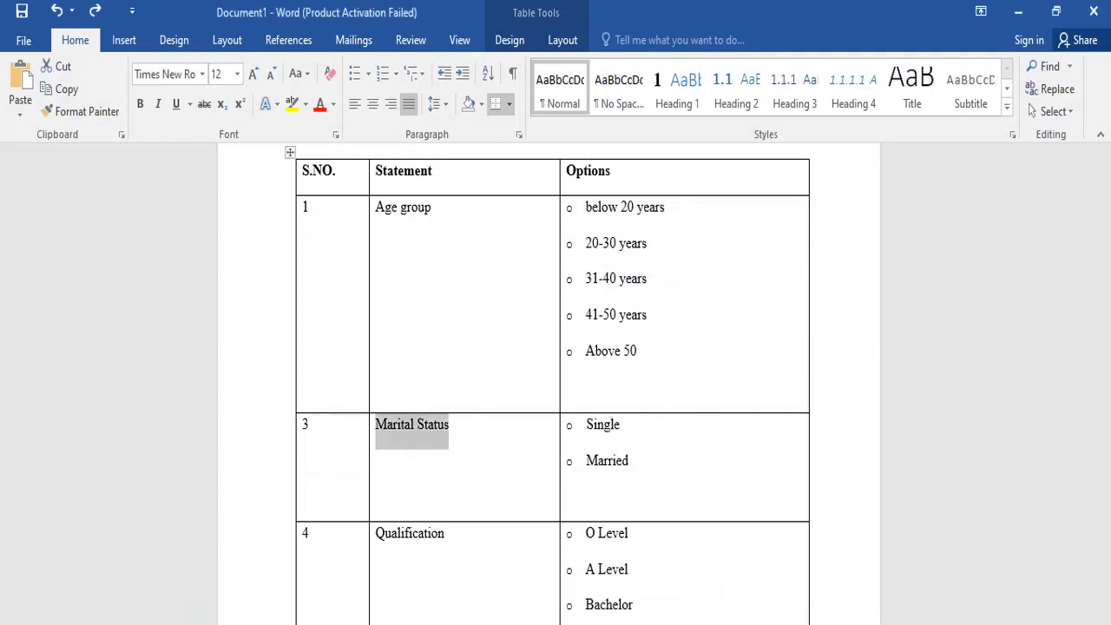
key("alt+Tab")
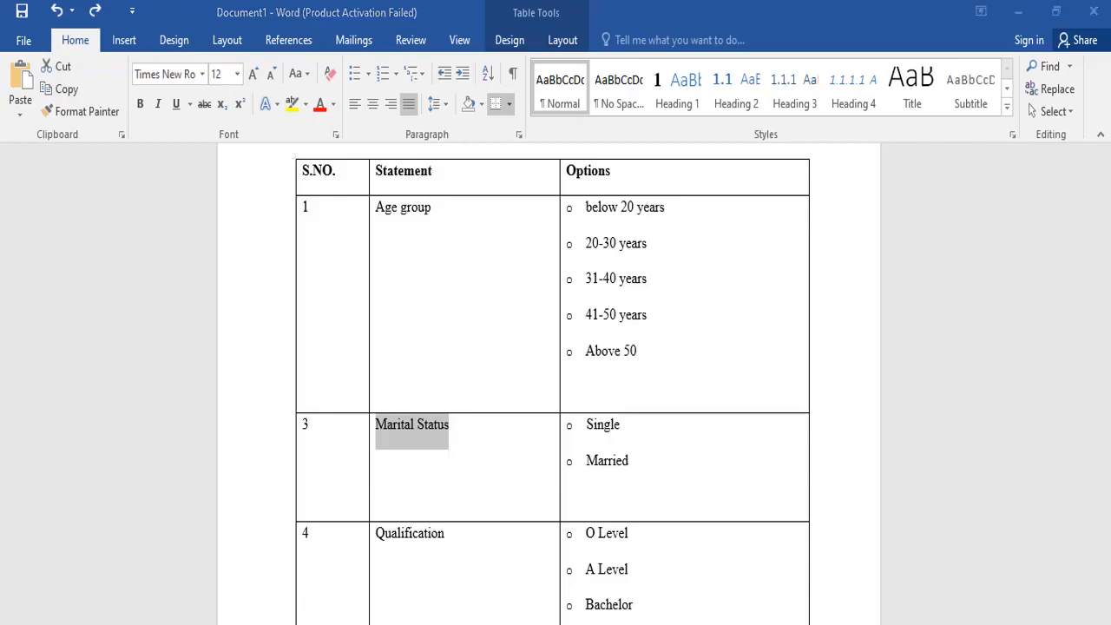
left_click(218, 207)
Reopen the MaritalStatus value labels and change the label of value 1 to "Single".
left_click(447, 140)
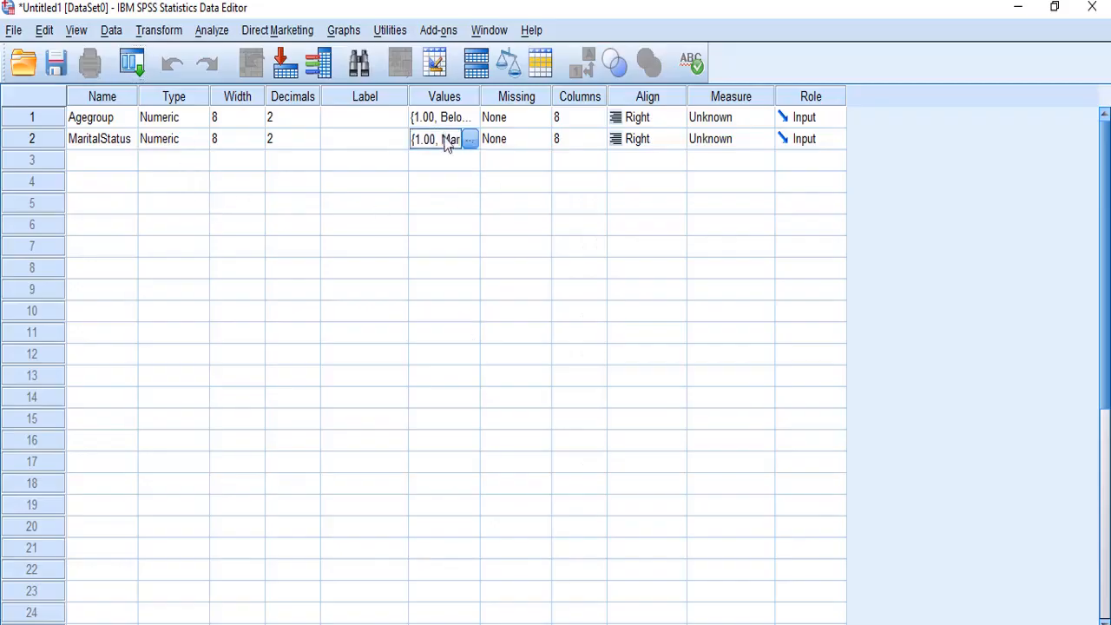
left_click(469, 140)
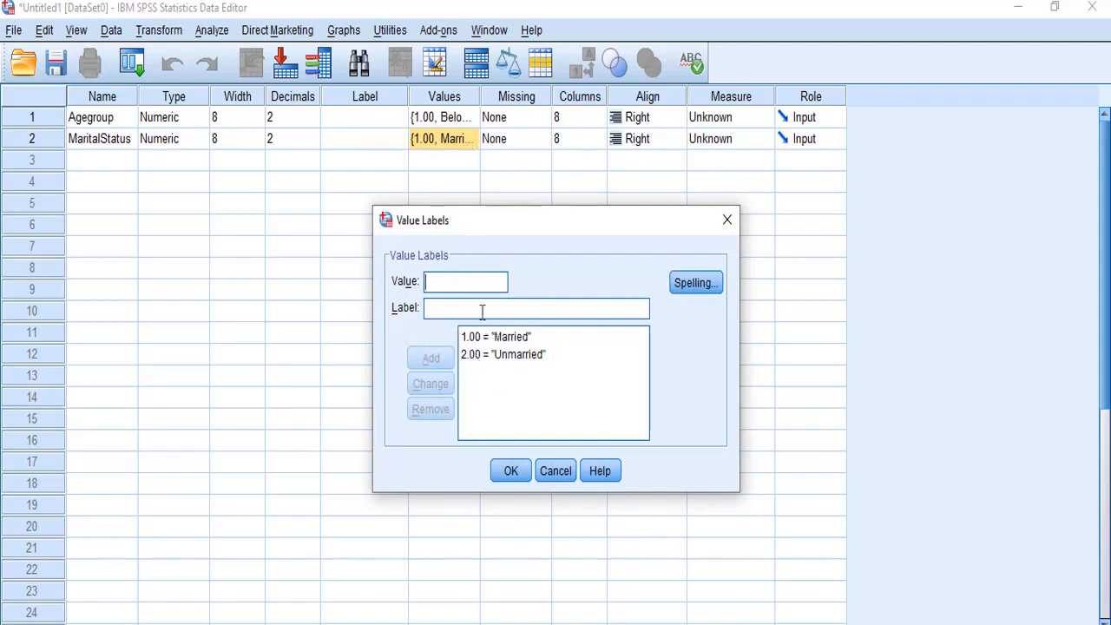
left_click(501, 356)
left_click(510, 337)
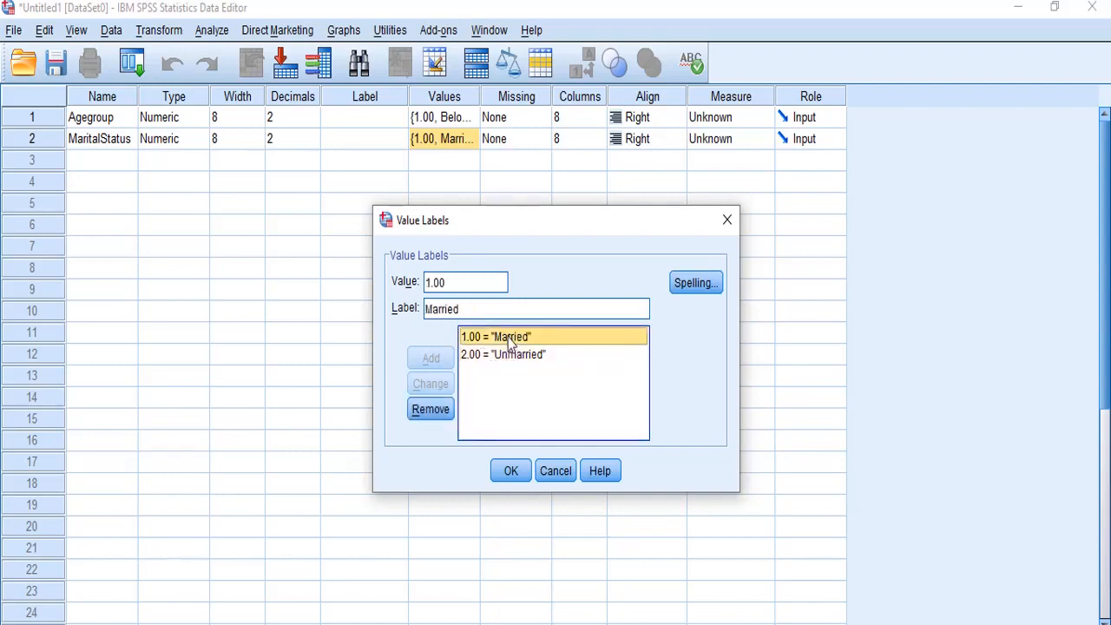
left_click(620, 623)
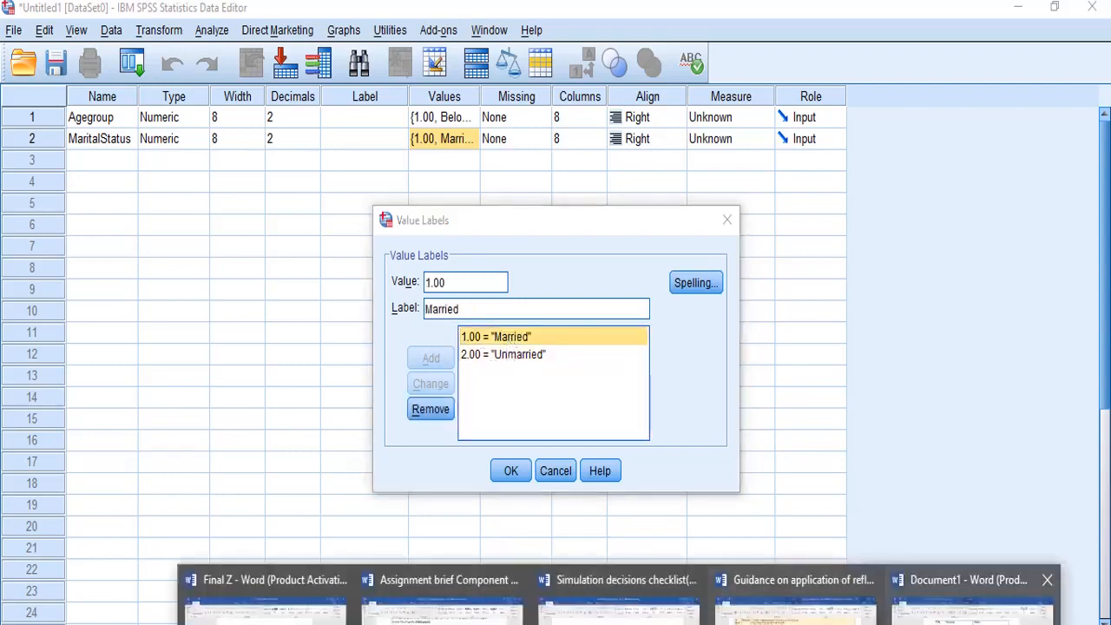
mouse_move(972, 621)
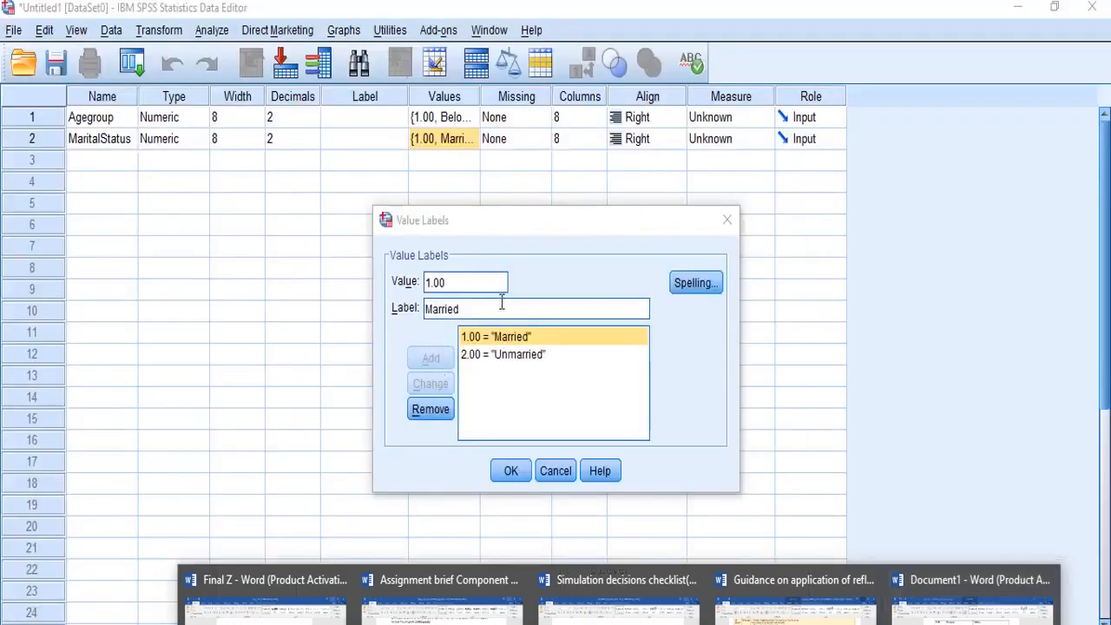
left_click(500, 309)
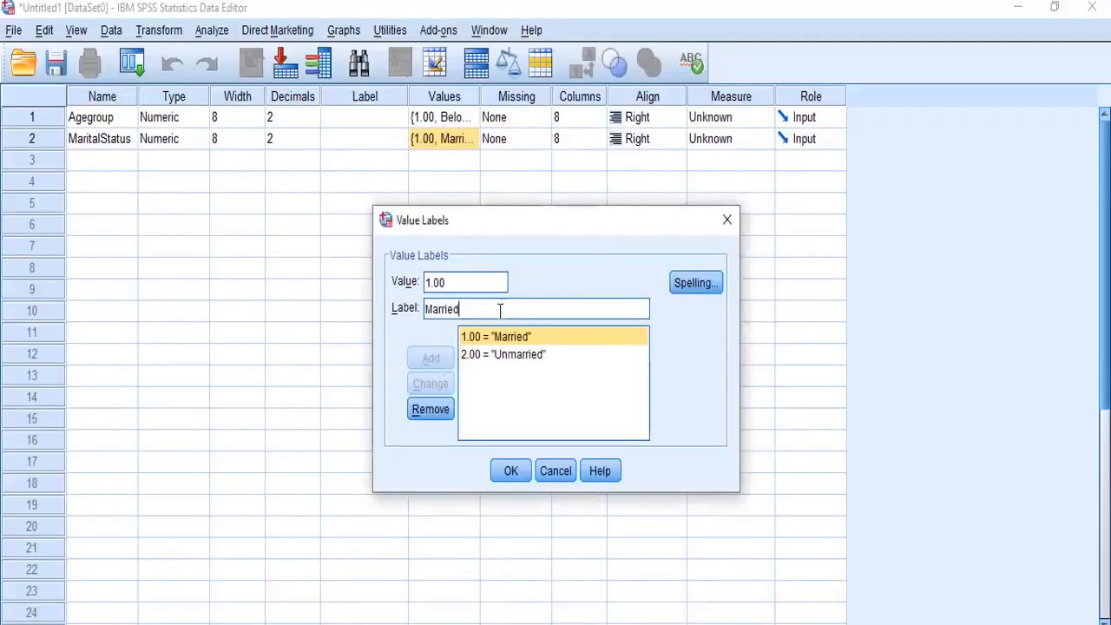
left_click_drag(468, 310, 425, 309)
type("Single")
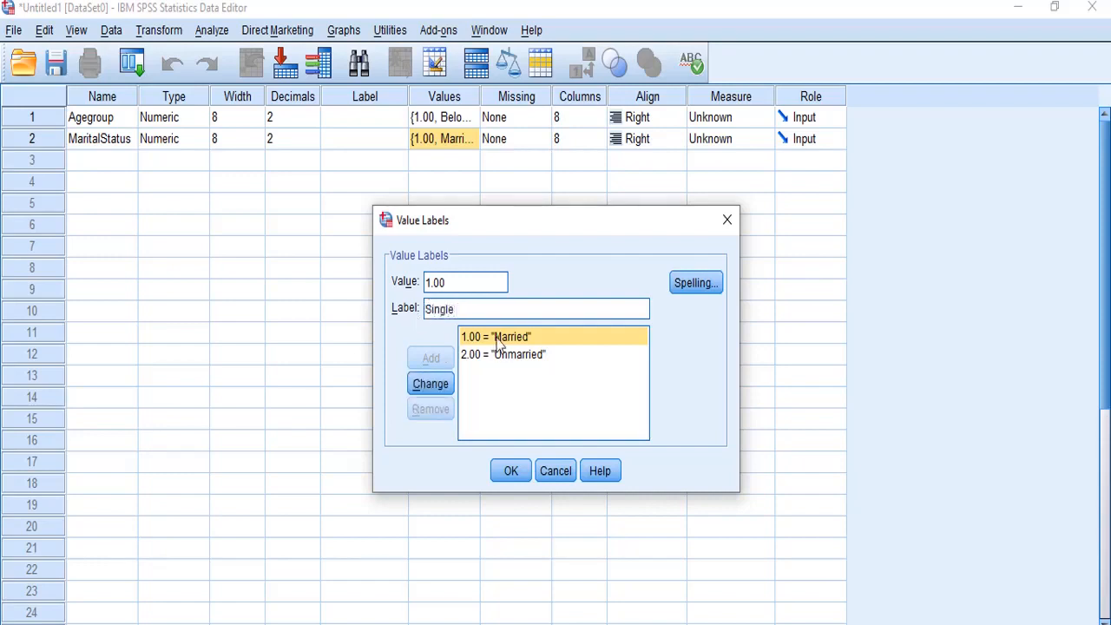
left_click(429, 384)
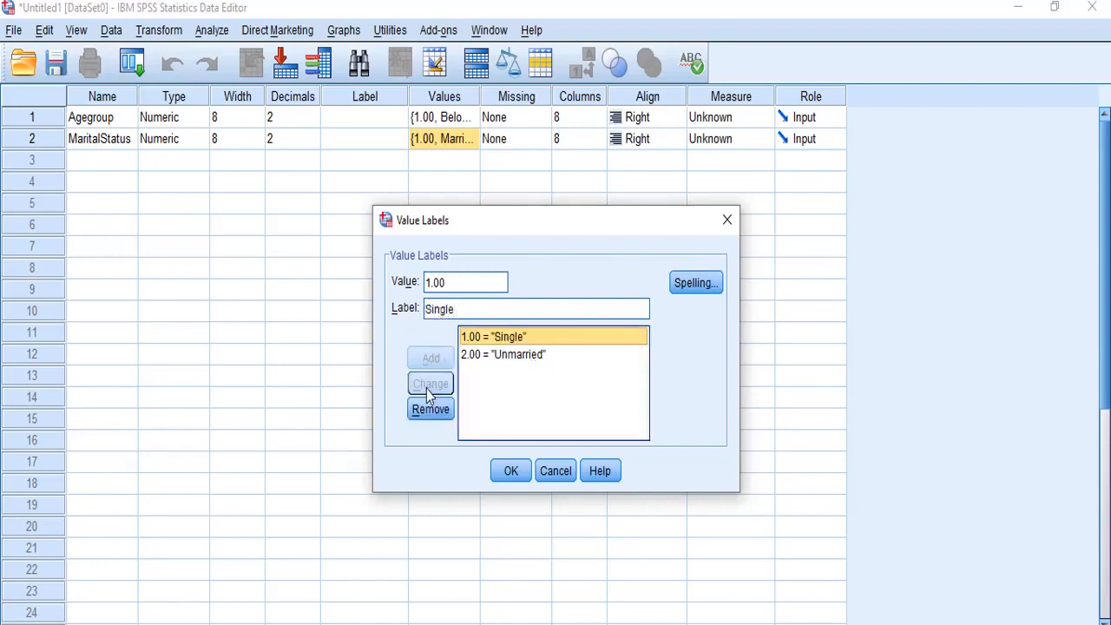
Change the label of value 2 to "Married" in the MaritalStatus value labels.
left_click(523, 356)
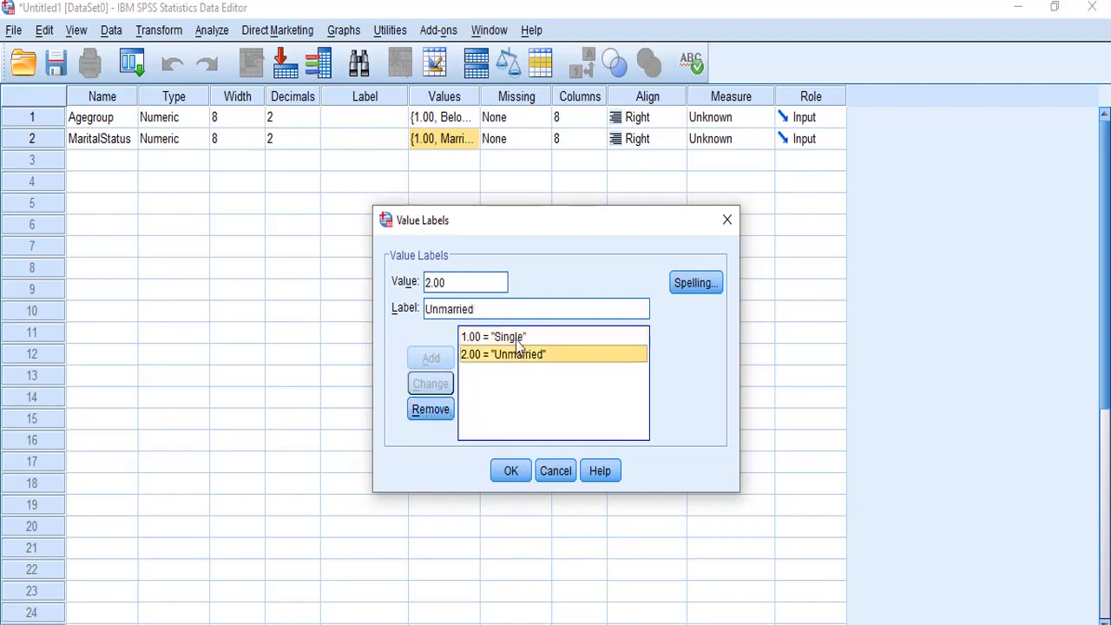
left_click_drag(389, 327, 389, 309)
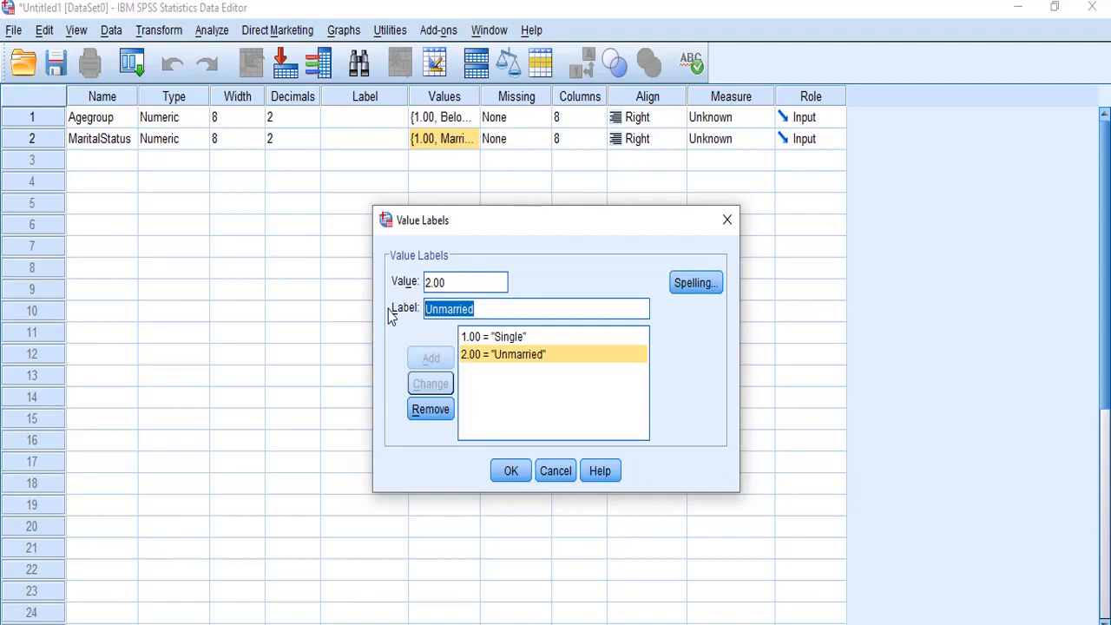
type("M")
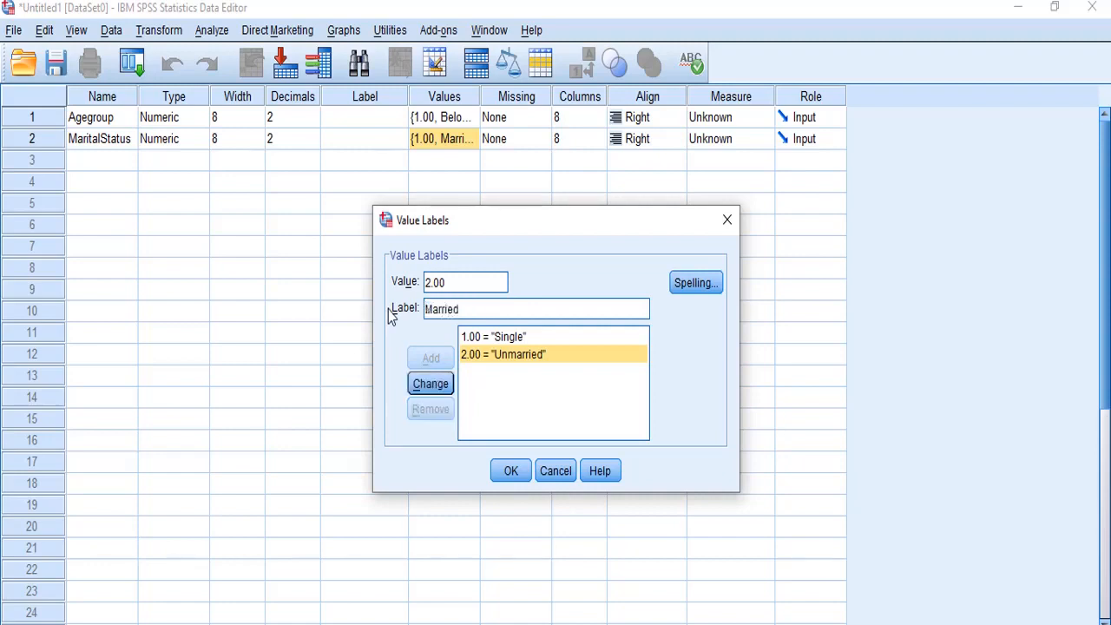
left_click(422, 387)
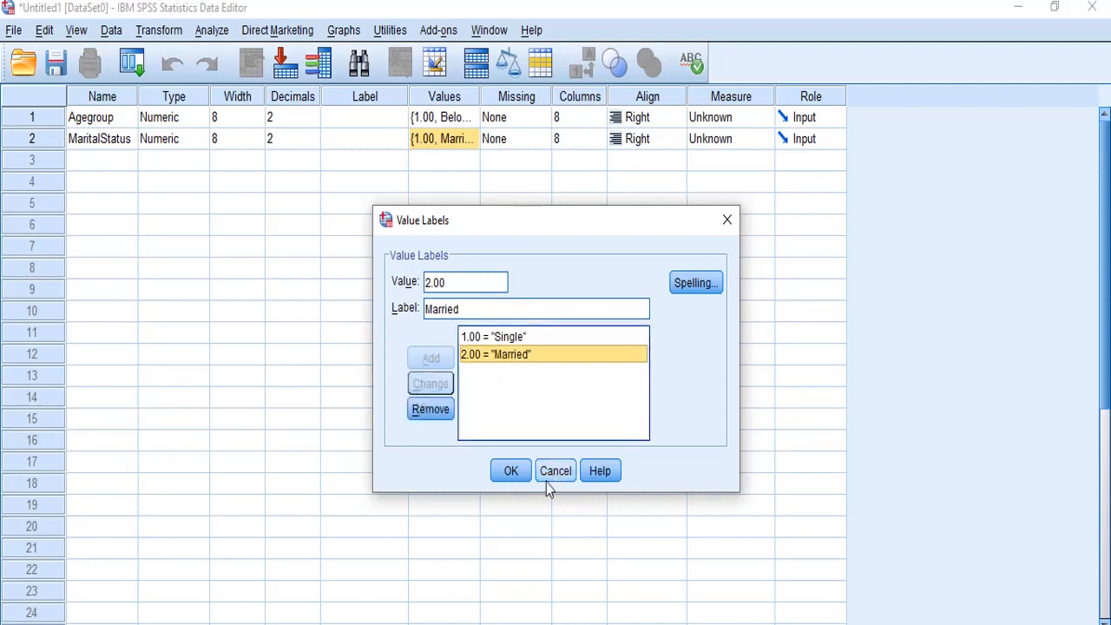
Accept the MaritalStatus value labels, then reopen them to review the list and close it without further edits.
left_click(506, 471)
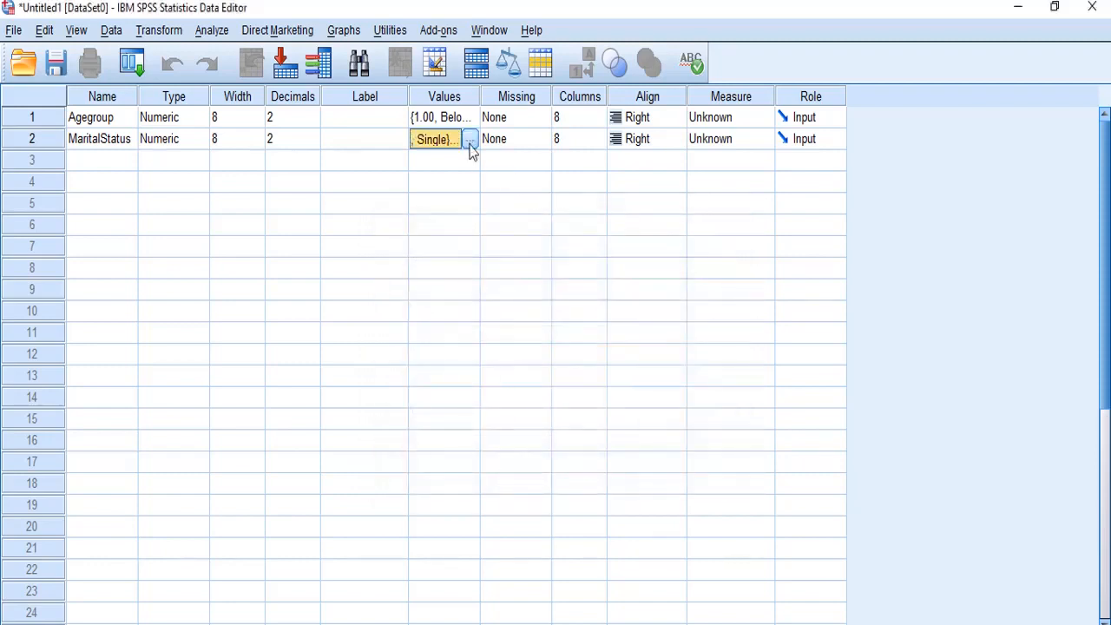
left_click(468, 142)
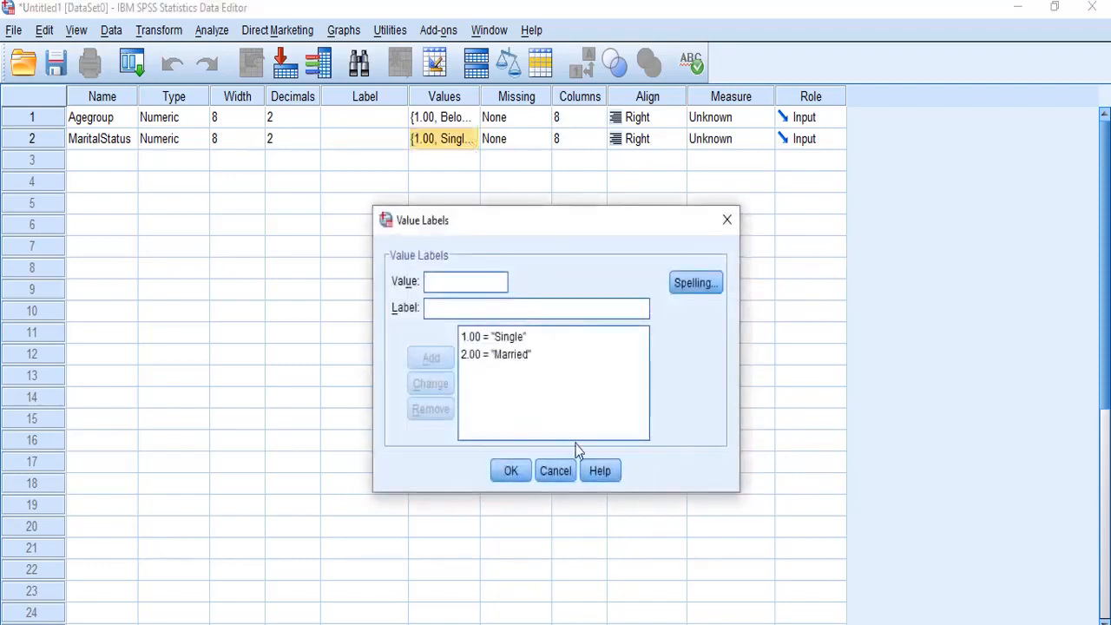
left_click(555, 471)
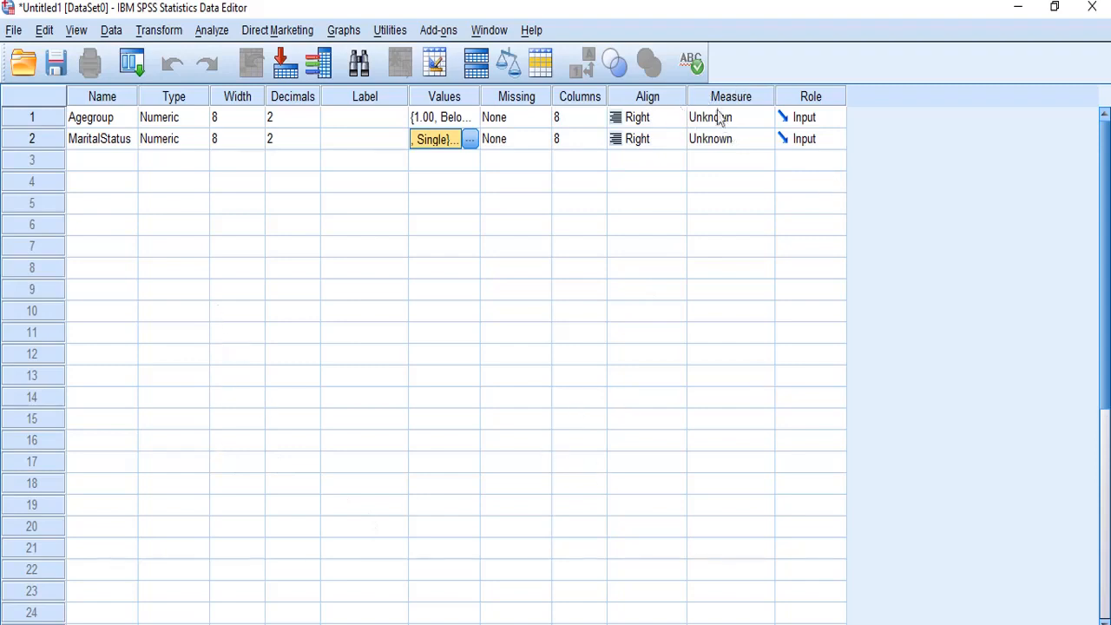
Set the measurement level of the Agegroup variable to Ordinal.
left_click(761, 120)
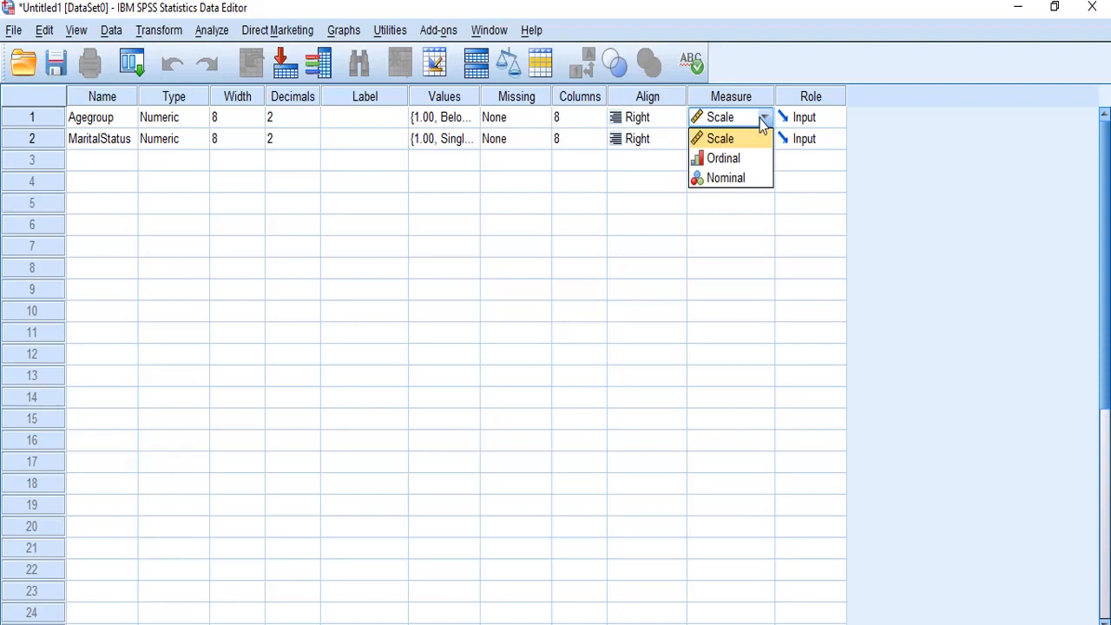
left_click(745, 160)
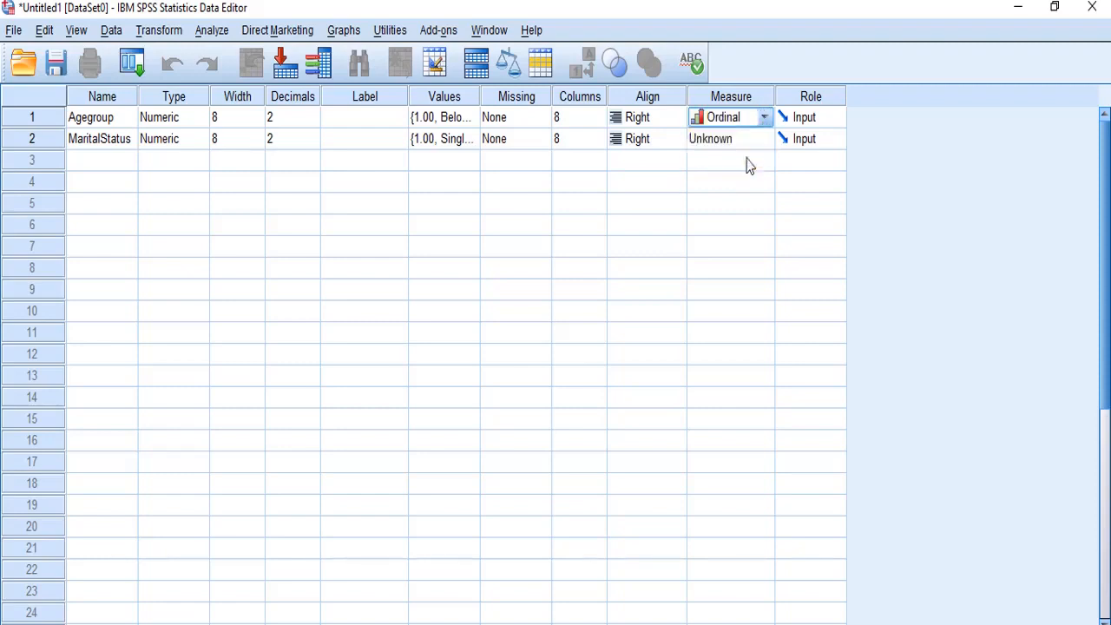
left_click(757, 243)
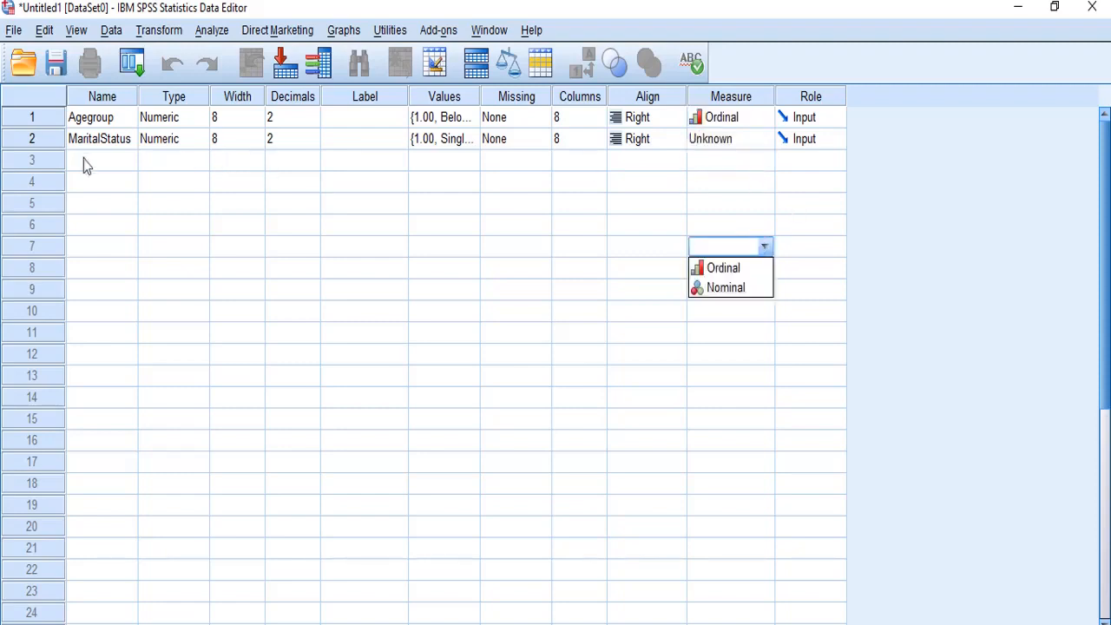
Set the measurement level of the MaritalStatus variable to Scale.
left_click(104, 140)
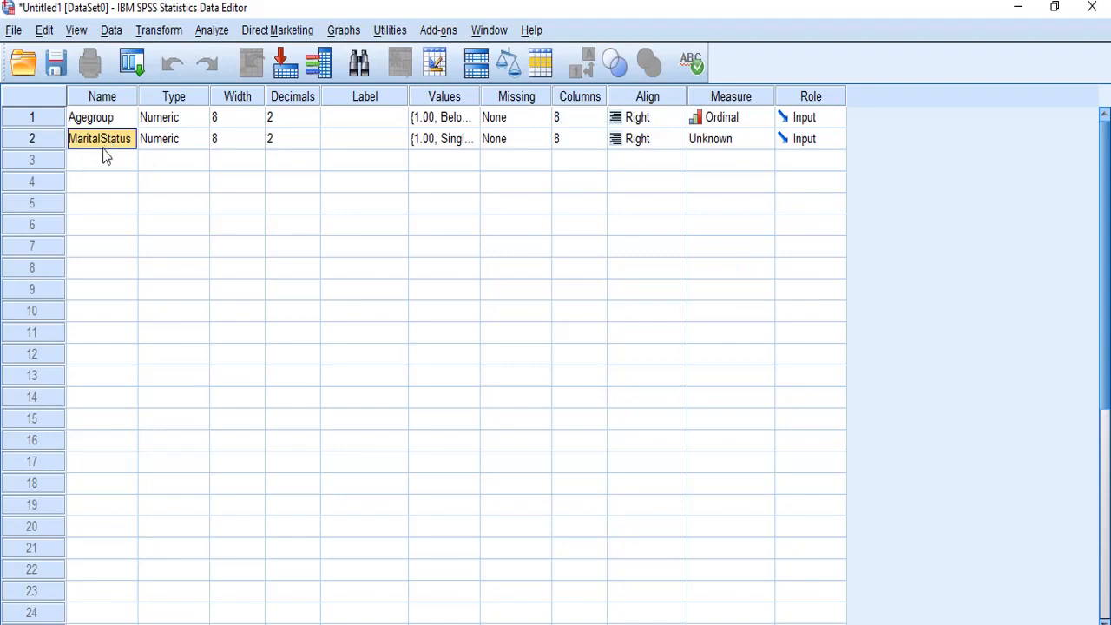
left_click(755, 141)
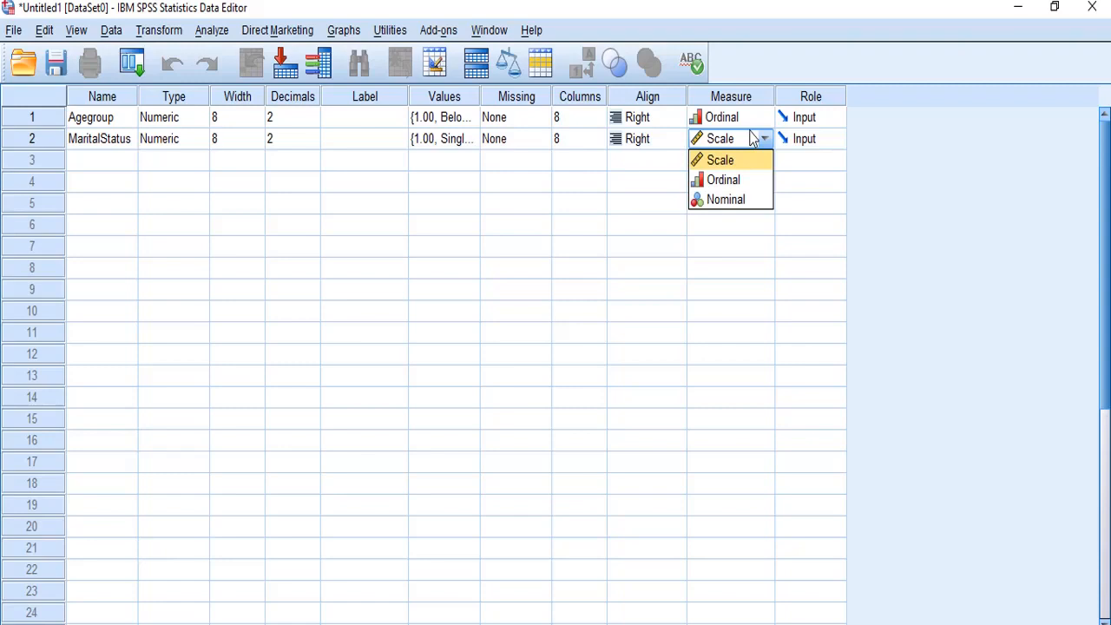
left_click(708, 162)
left_click(631, 268)
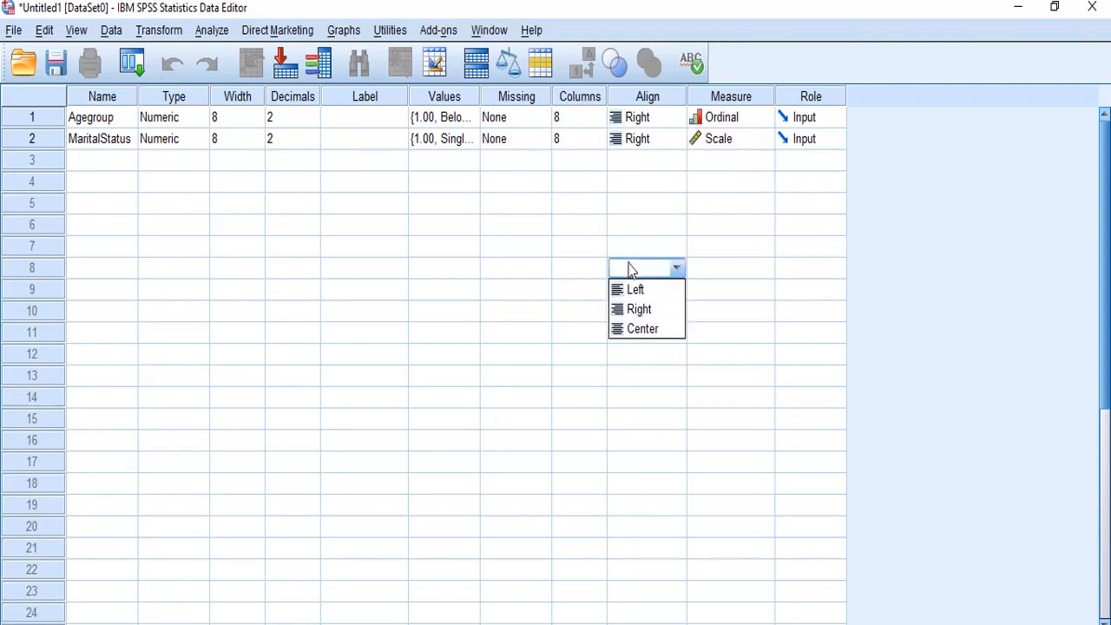
left_click(386, 229)
Switch to the Word questionnaire, copy the statement "Qualification" from row 4, and return to SPSS.
left_click(96, 161)
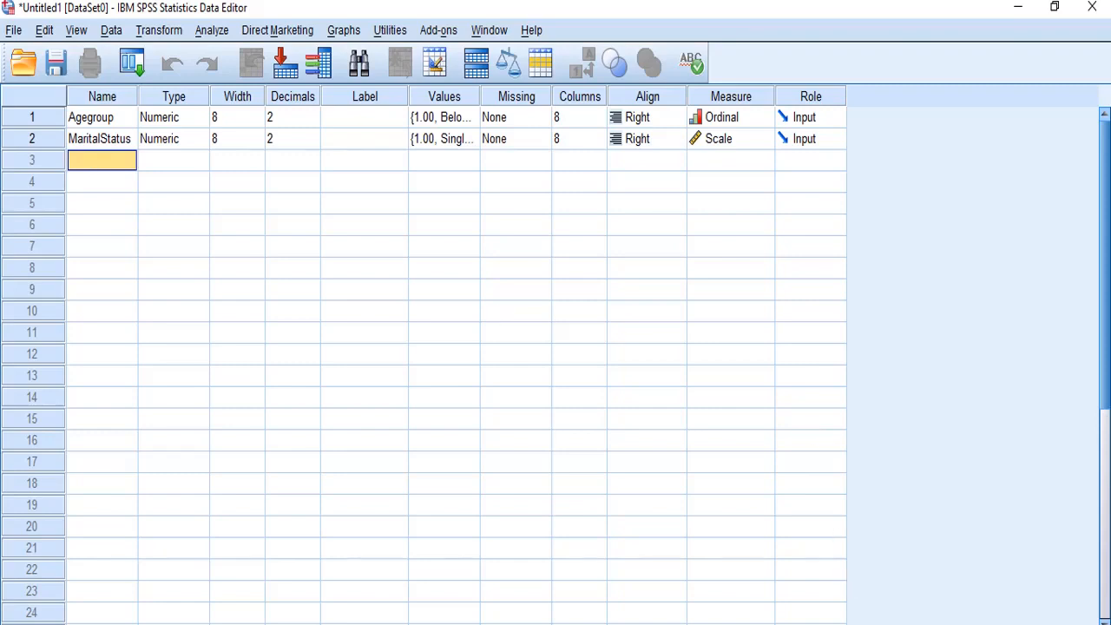
left_click(619, 623)
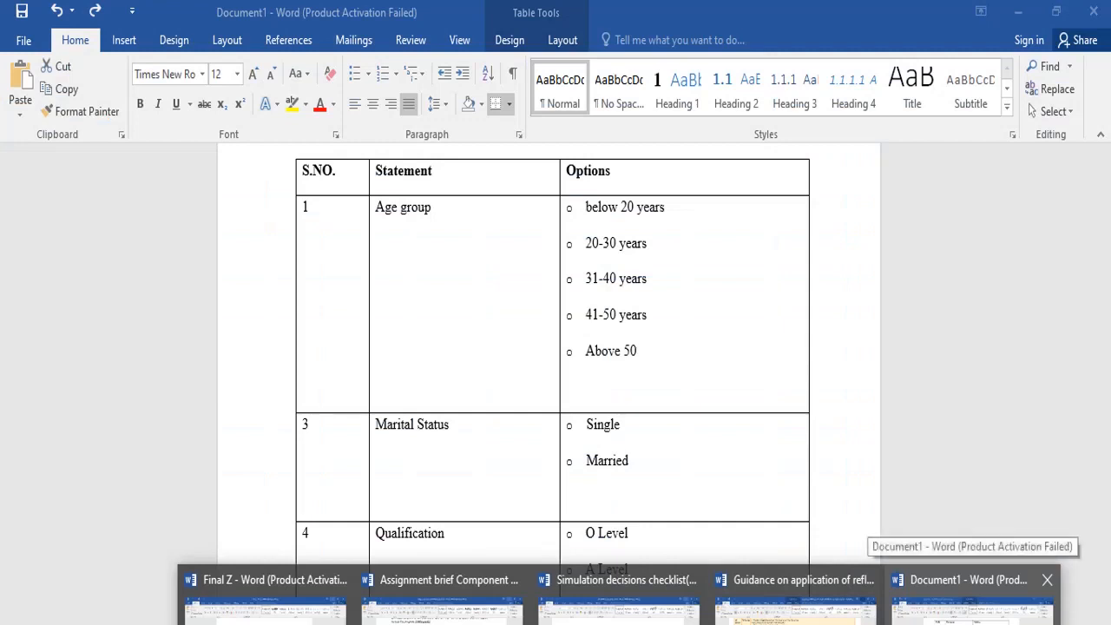
left_click(972, 611)
scroll(648, 474, "down", 3)
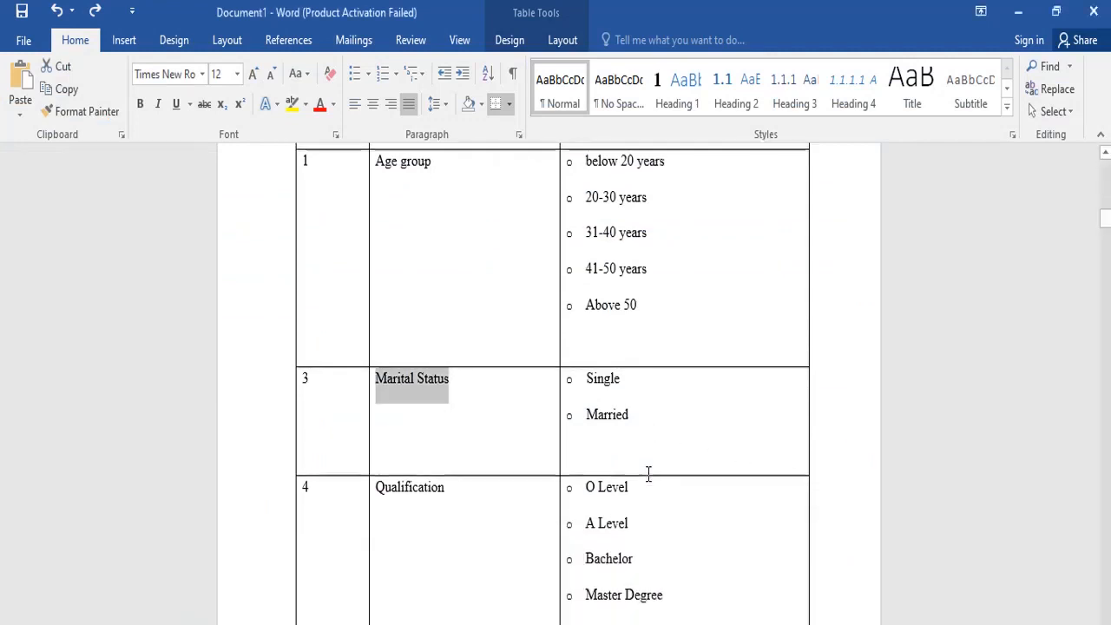
left_click_drag(454, 394, 378, 404)
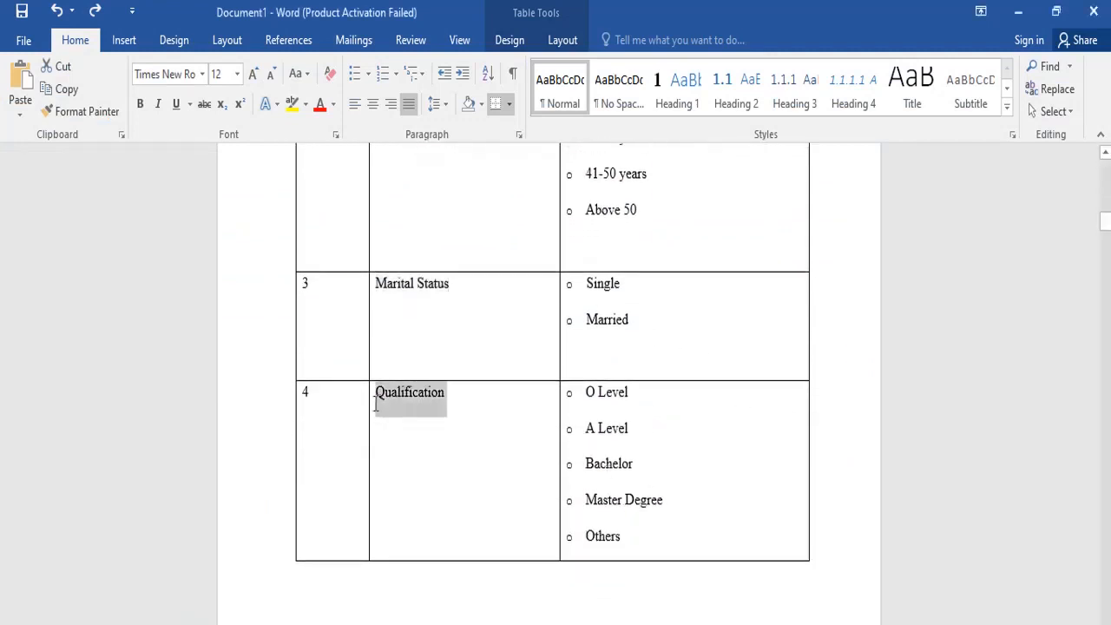
right_click(409, 405)
left_click(447, 66)
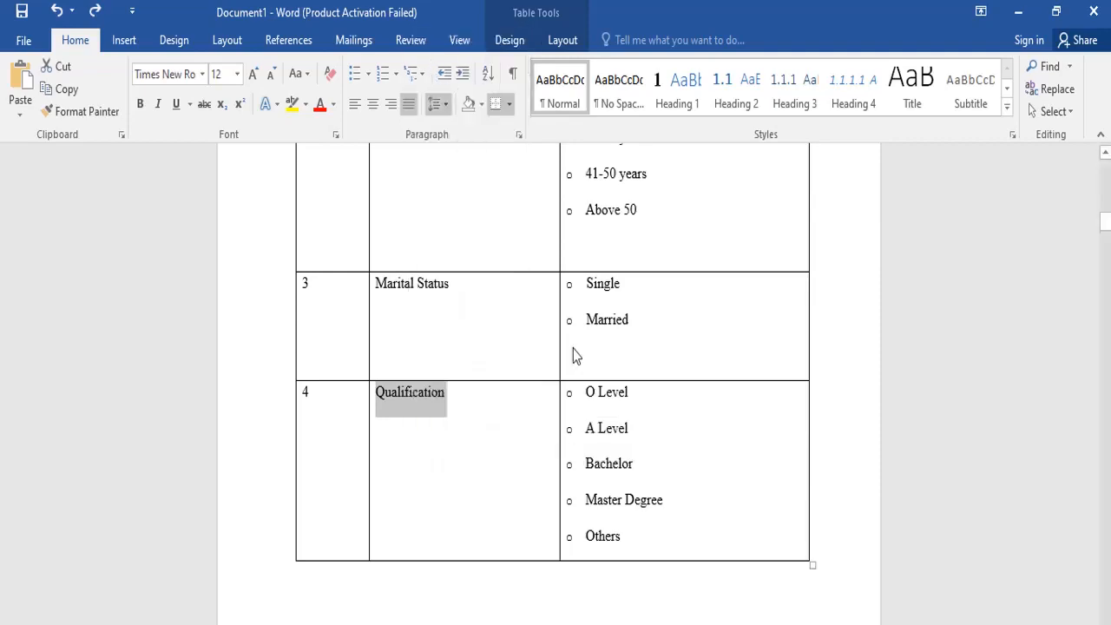
left_click(720, 612)
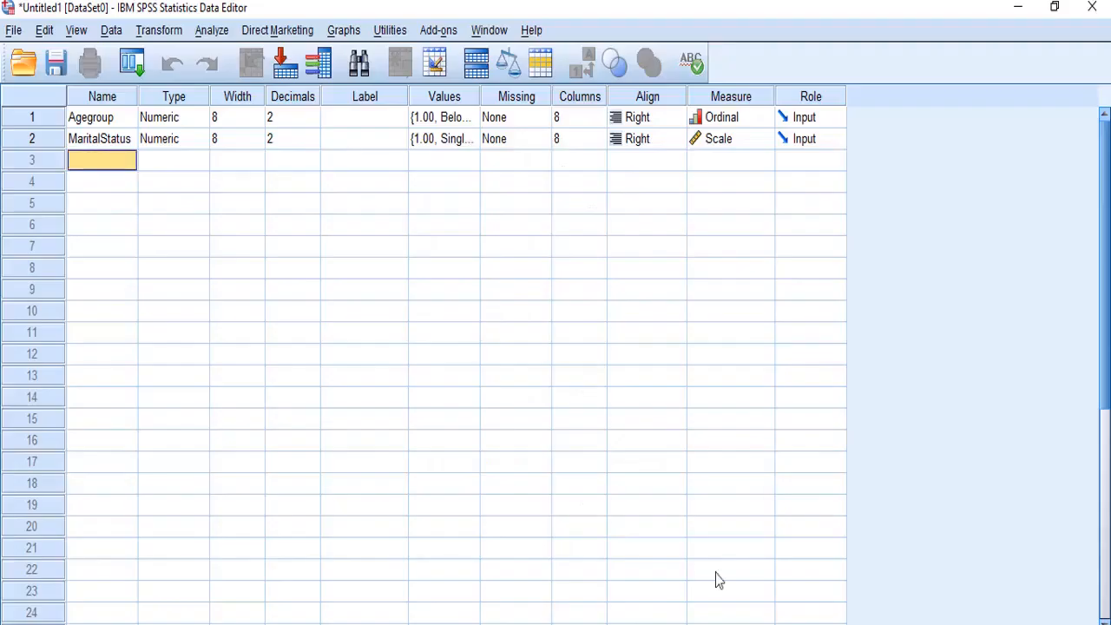
Try to name the third variable by pasting the copied "Qualification" text with its trailing space.
double_click(109, 163)
right_click(109, 158)
left_click(148, 271)
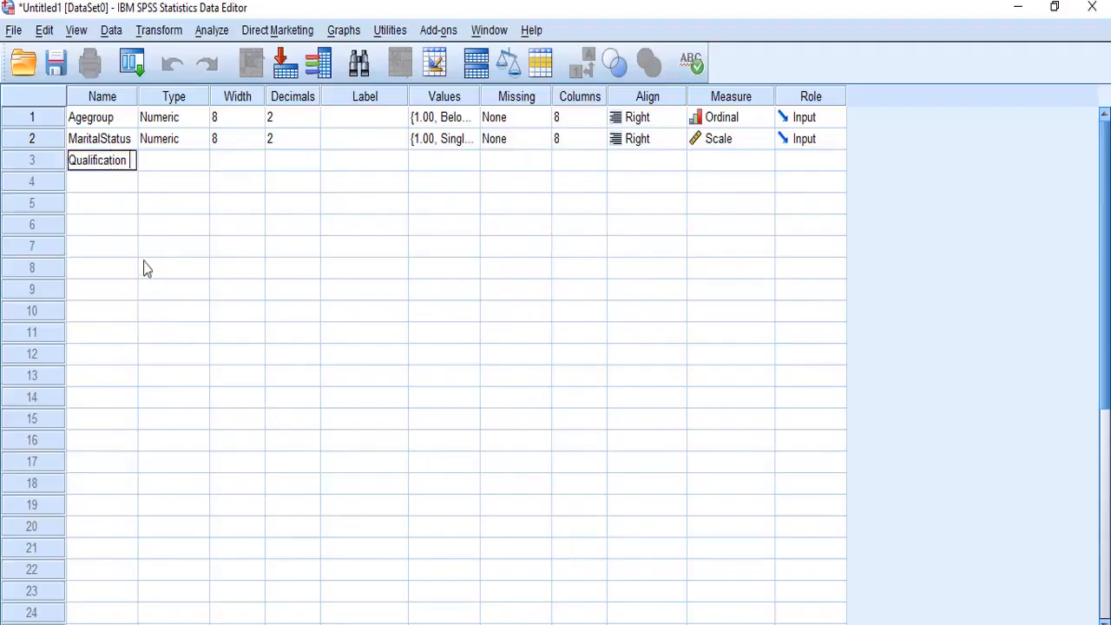
left_click(126, 173)
left_click(556, 387)
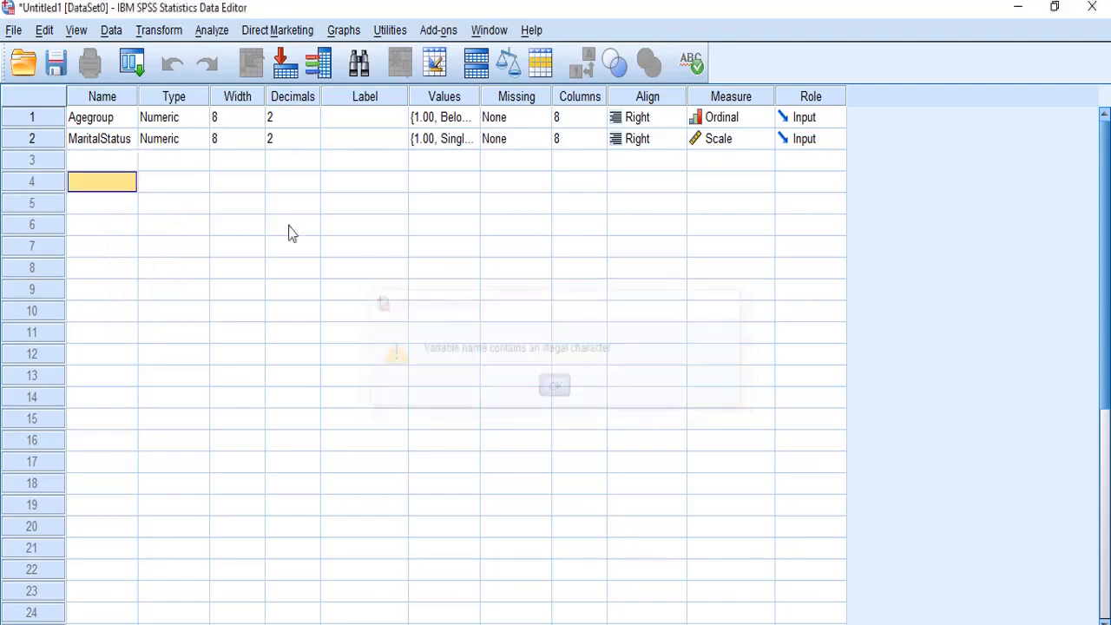
Paste the copied text into the third variable's name so that it reads "Qualification".
left_click(103, 161)
double_click(102, 161)
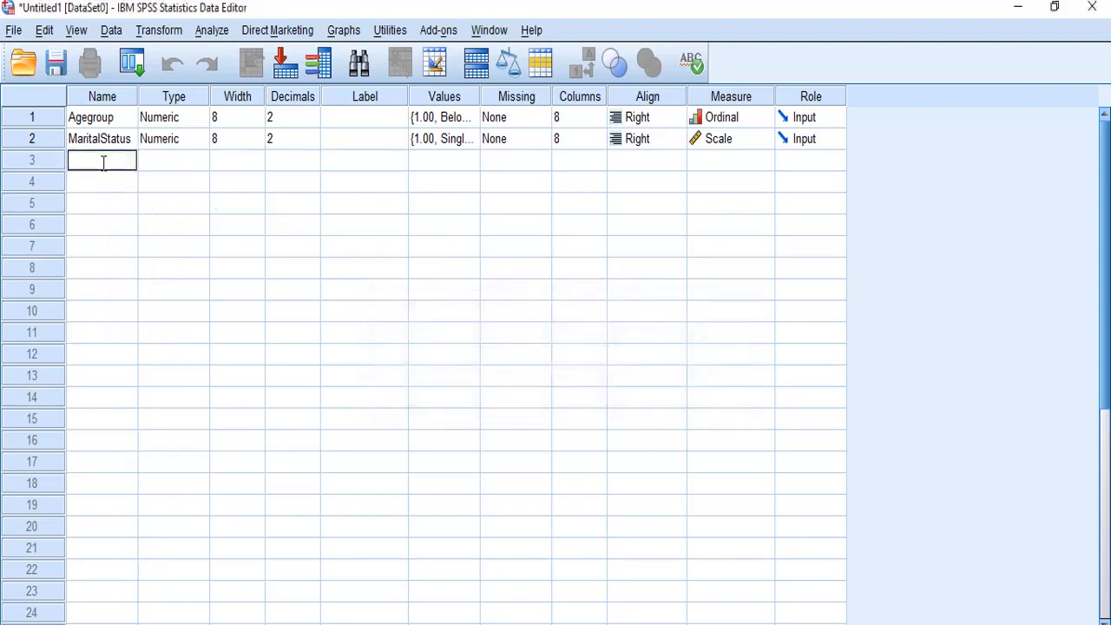
right_click(102, 161)
left_click(125, 269)
key("Return")
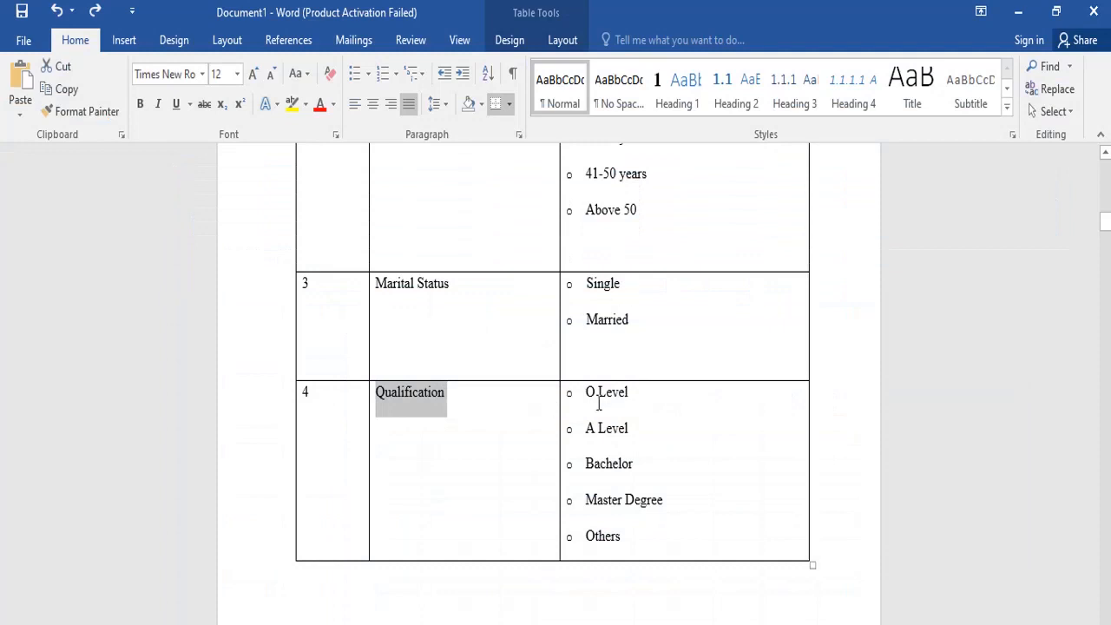
Copy the "O Level" option of the Qualification row in the Word questionnaire and return to SPSS.
left_click(596, 399)
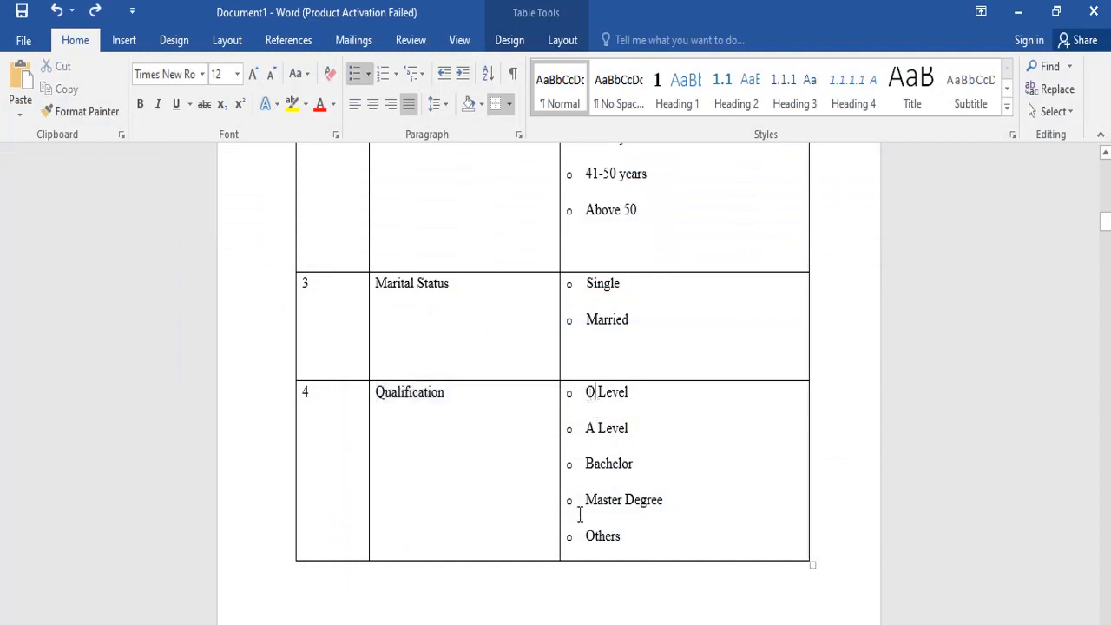
left_click_drag(585, 391, 614, 403)
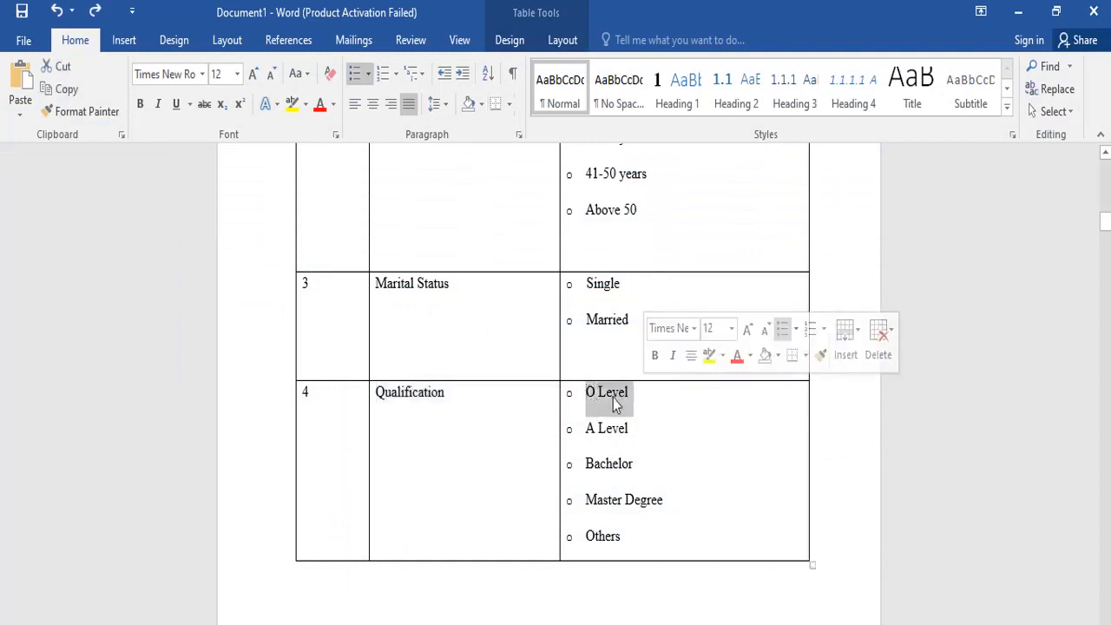
right_click(613, 401)
left_click(666, 309)
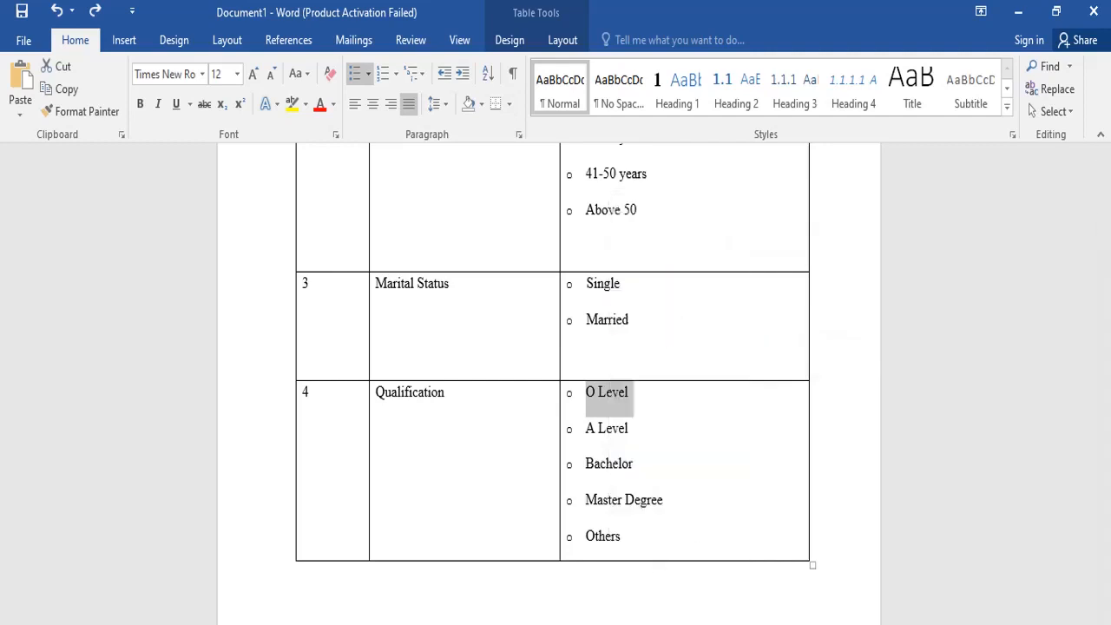
key("alt+Tab")
Open the value labels of the Qualification variable and enter value 1 with the copied "O Level" text as label.
left_click_drag(449, 444, 445, 398)
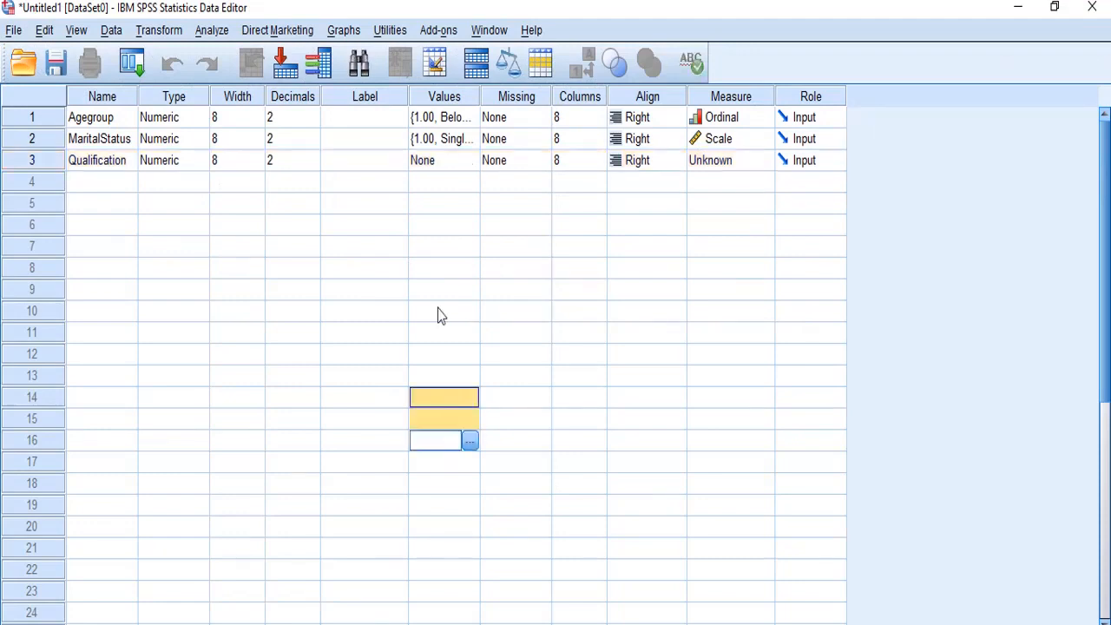
left_click(444, 162)
left_click(470, 160)
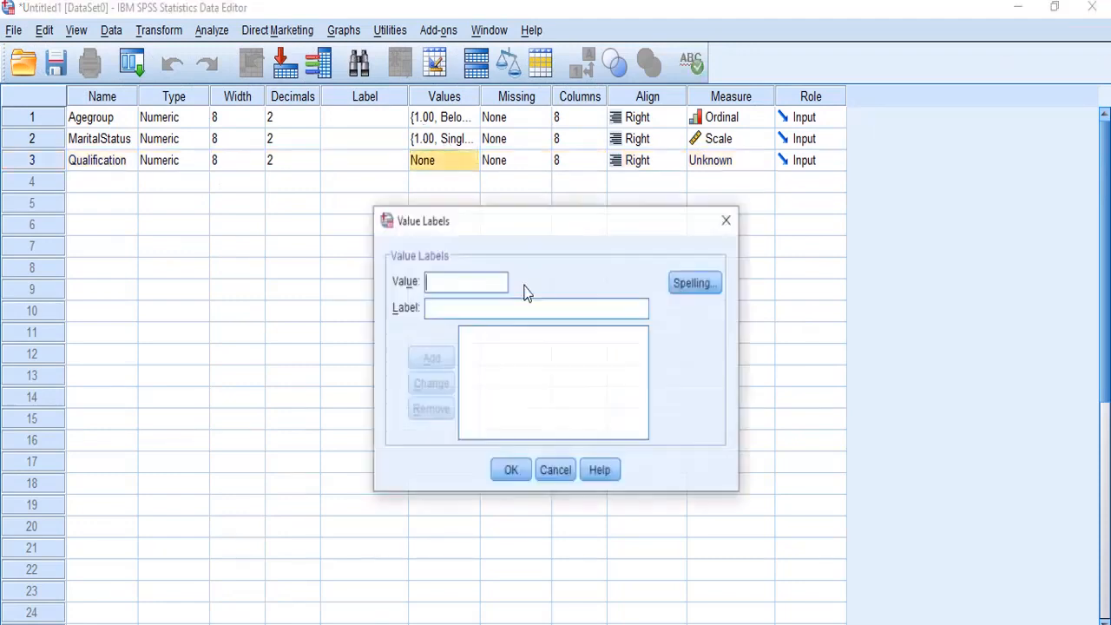
type("1")
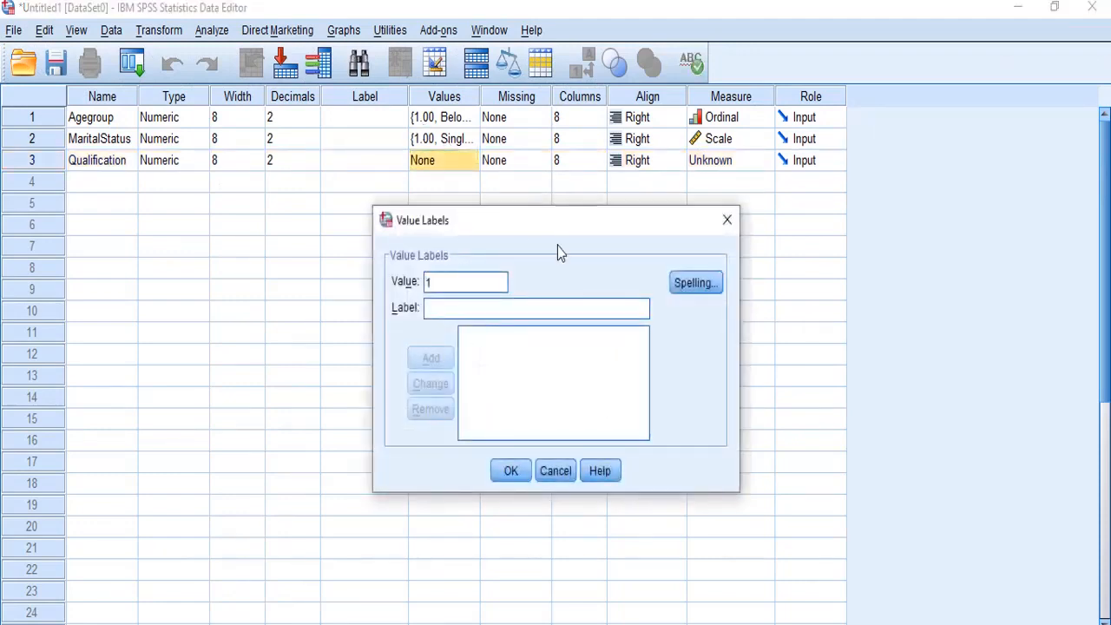
right_click(517, 307)
left_click(540, 421)
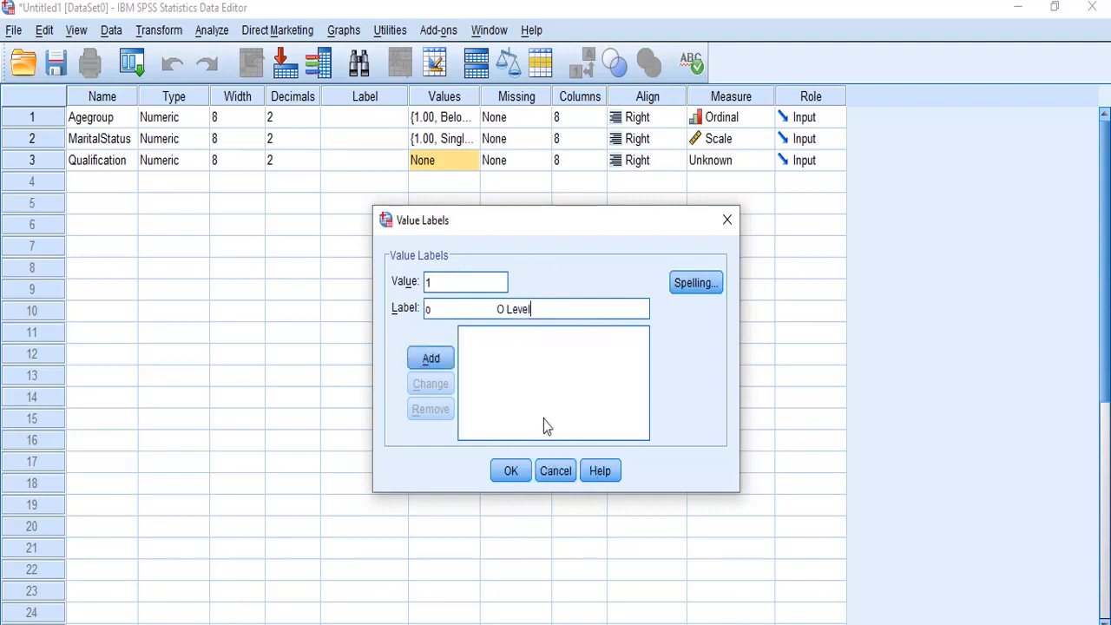
Remove the bullet character and spaces before "O Level" and add the label for value 1.
left_click_drag(491, 310, 378, 324)
left_click(504, 316)
left_click_drag(496, 310, 434, 299)
type("=")
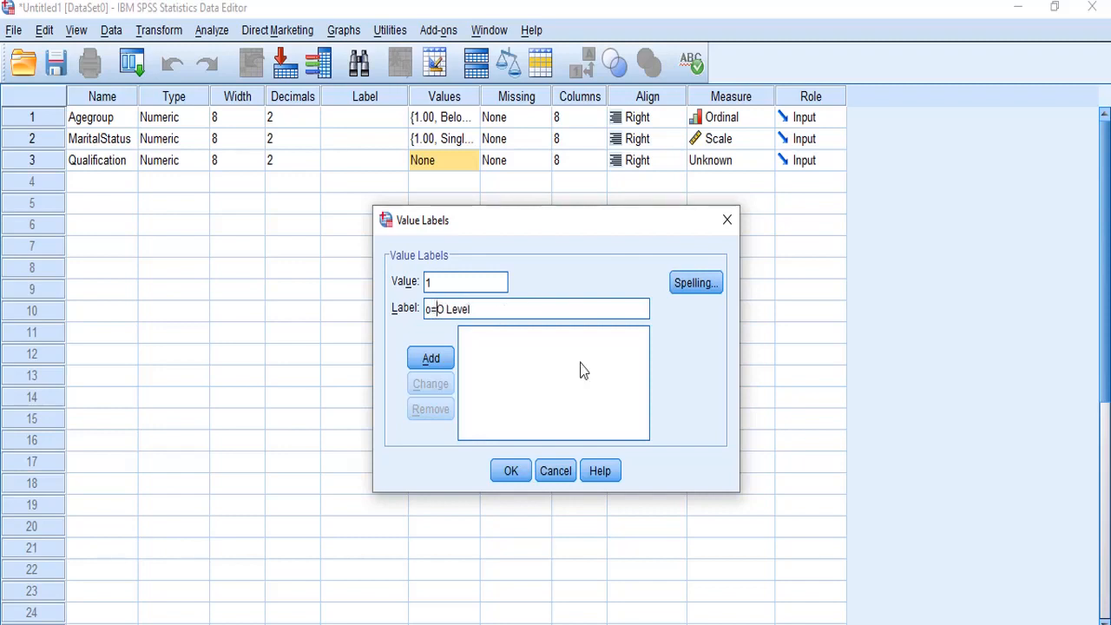
key("BackSpace")
key("BackSpace")
left_click(431, 358)
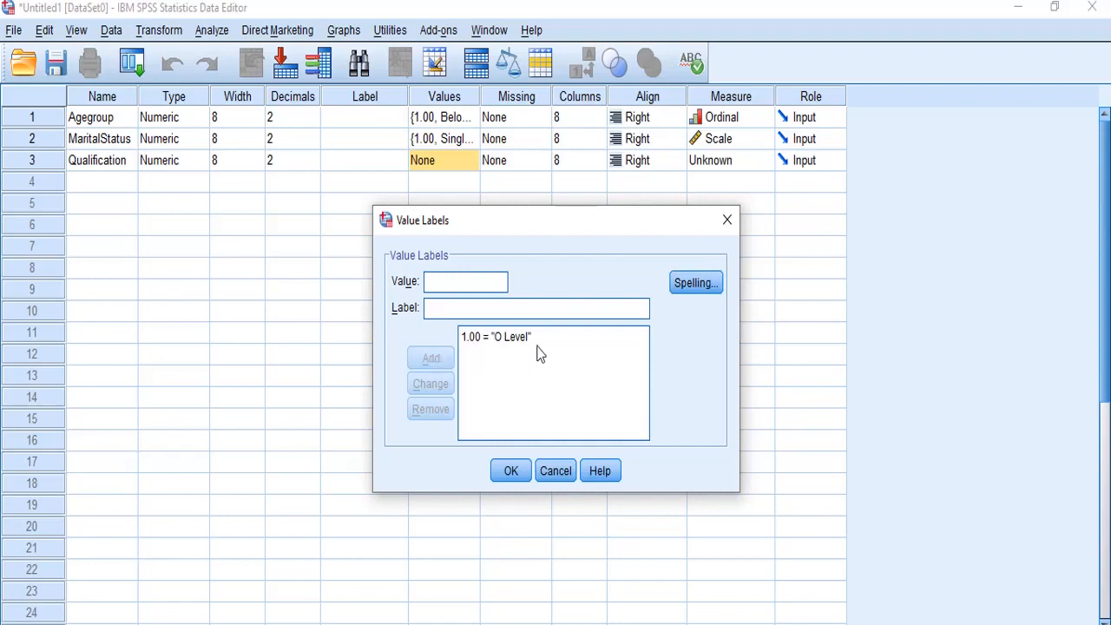
Add value 2 with the label "A Level" to the Qualification value labels.
type("2")
left_click(524, 309)
type("A L")
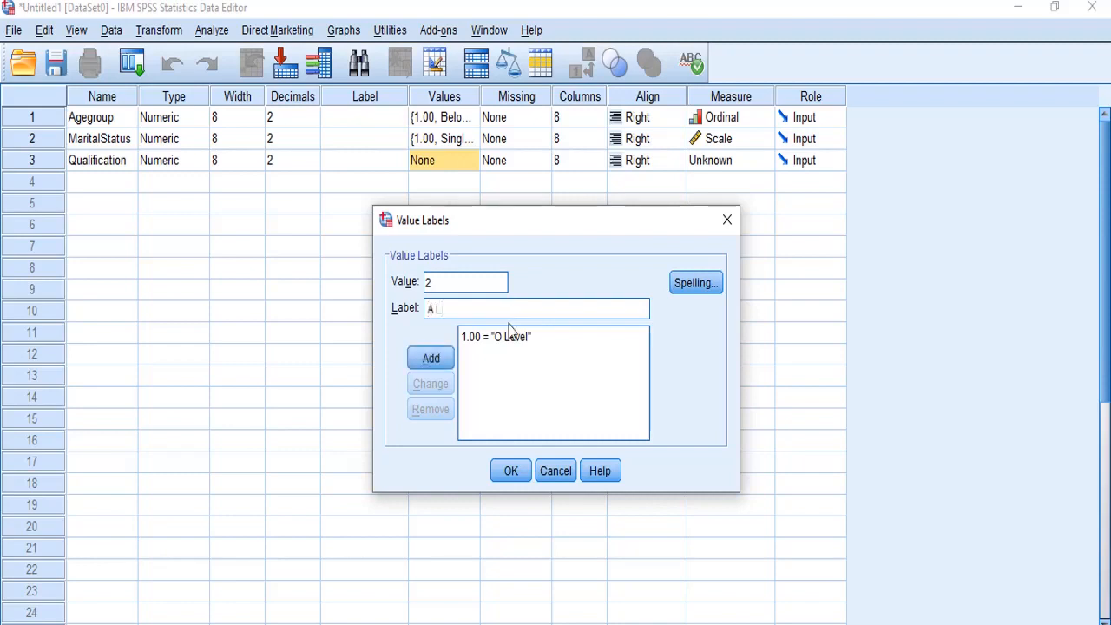
type("evel")
key("Return")
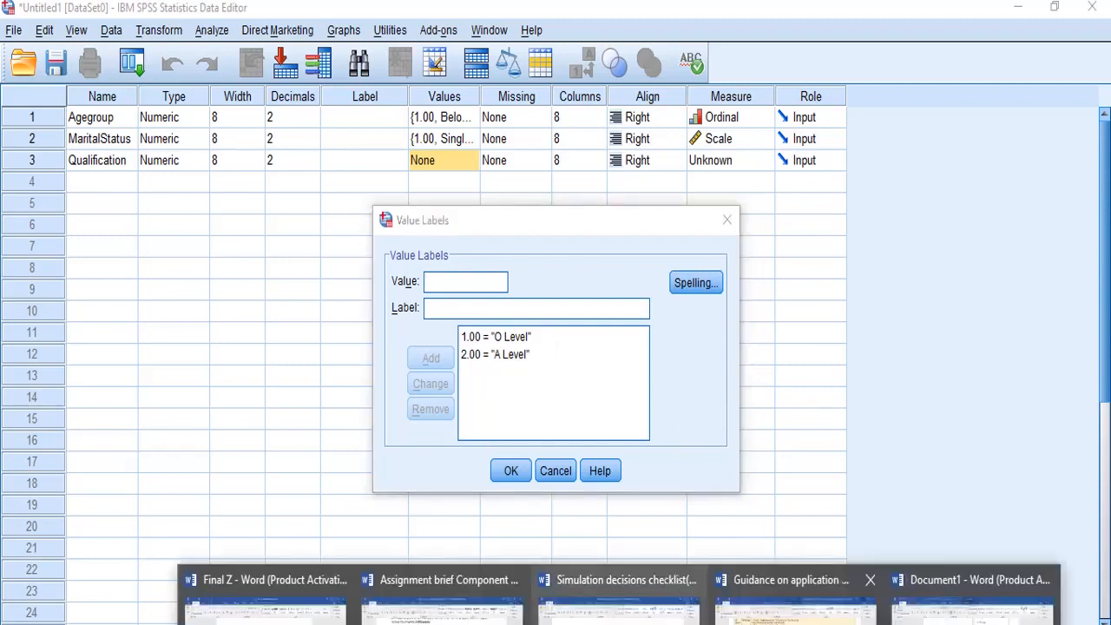
Copy the "Bachelor" option from the Qualification row in the Word questionnaire and return to SPSS.
left_click(968, 603)
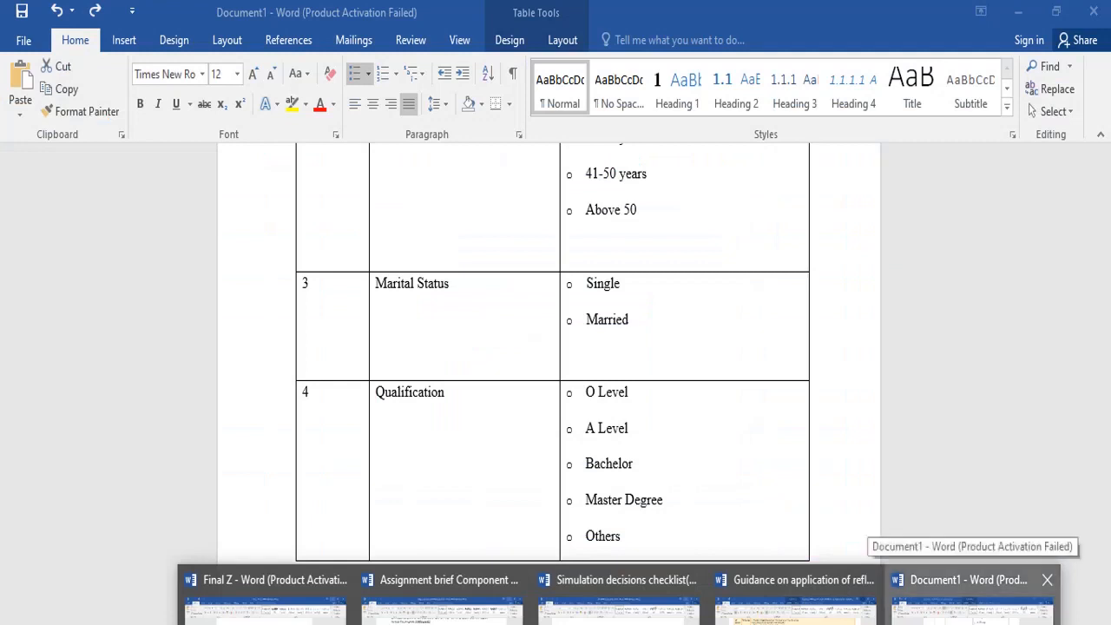
double_click(588, 464)
right_click(599, 467)
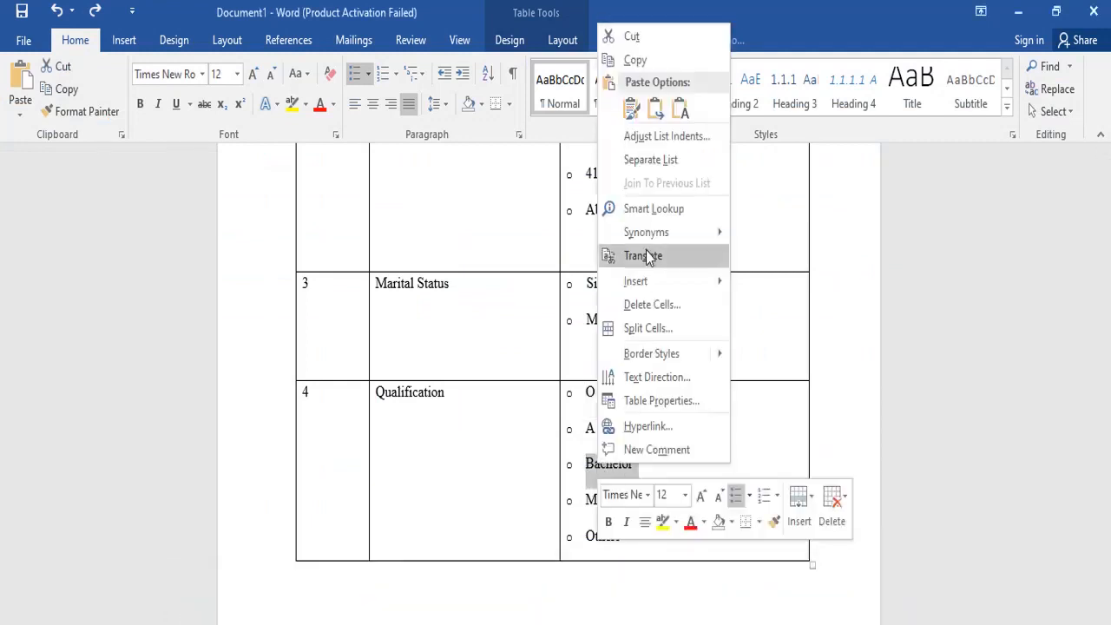
left_click(634, 60)
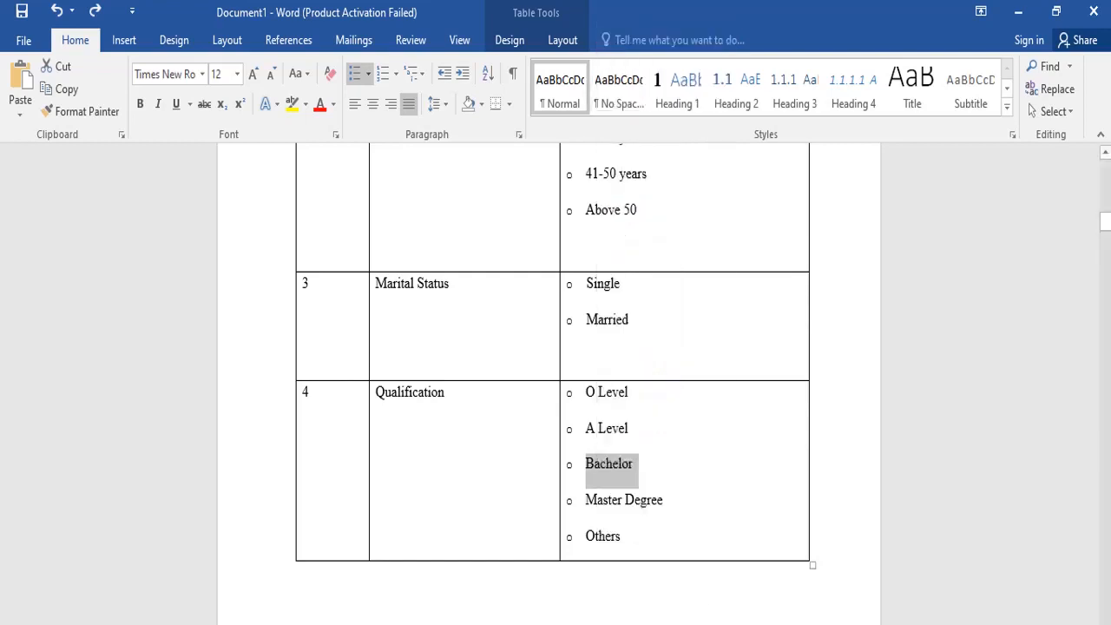
key("alt+Tab")
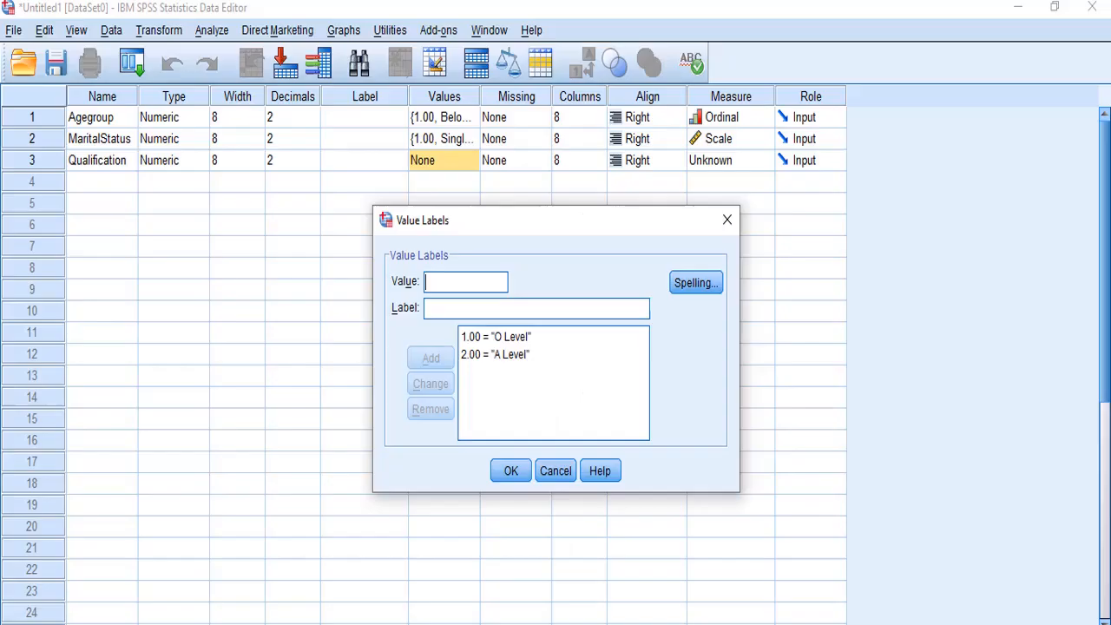
Add value 3 with the pasted label "Bachelor", stripped of its bullet character and spaces, to the Qualification value labels.
left_click(438, 273)
type("3")
left_click(463, 314)
right_click(454, 304)
left_click(486, 413)
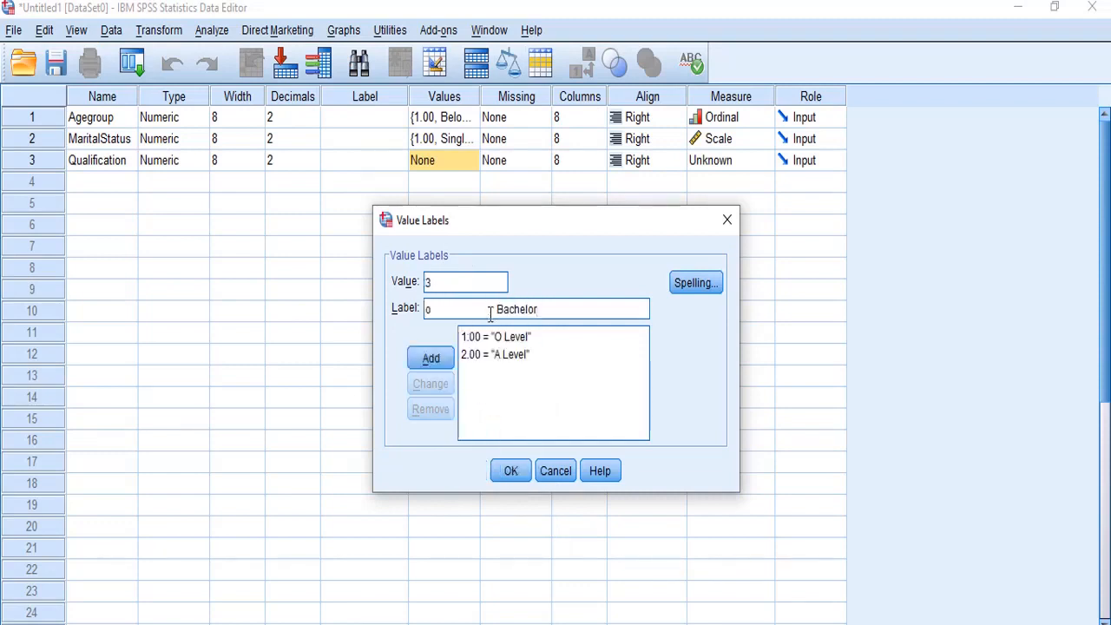
left_click_drag(497, 309, 432, 309)
key("Delete")
key("BackSpace")
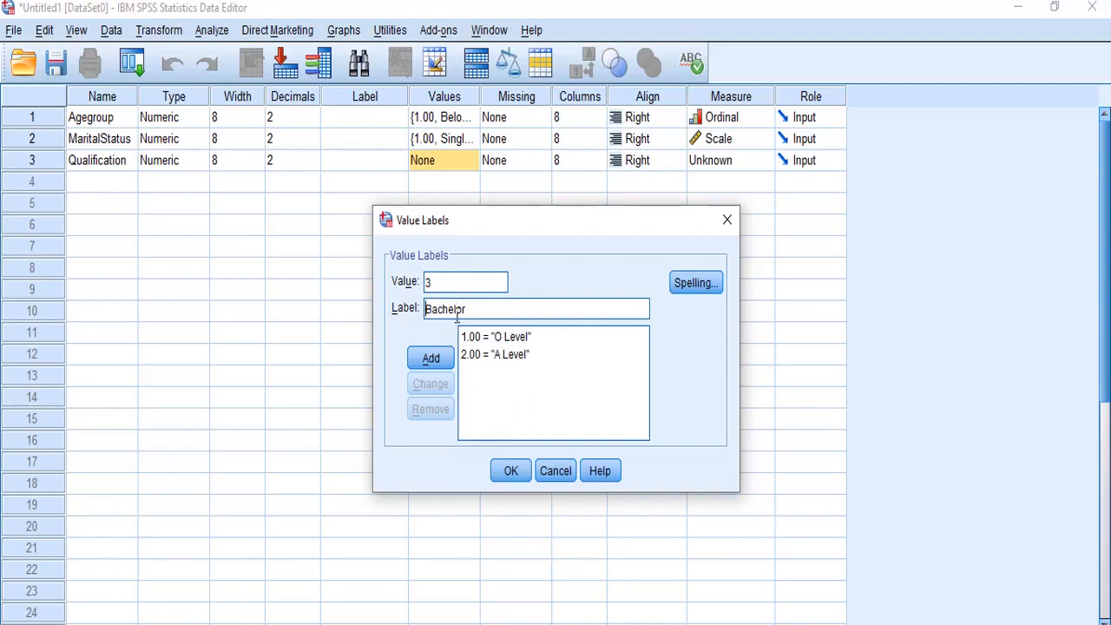
left_click(442, 356)
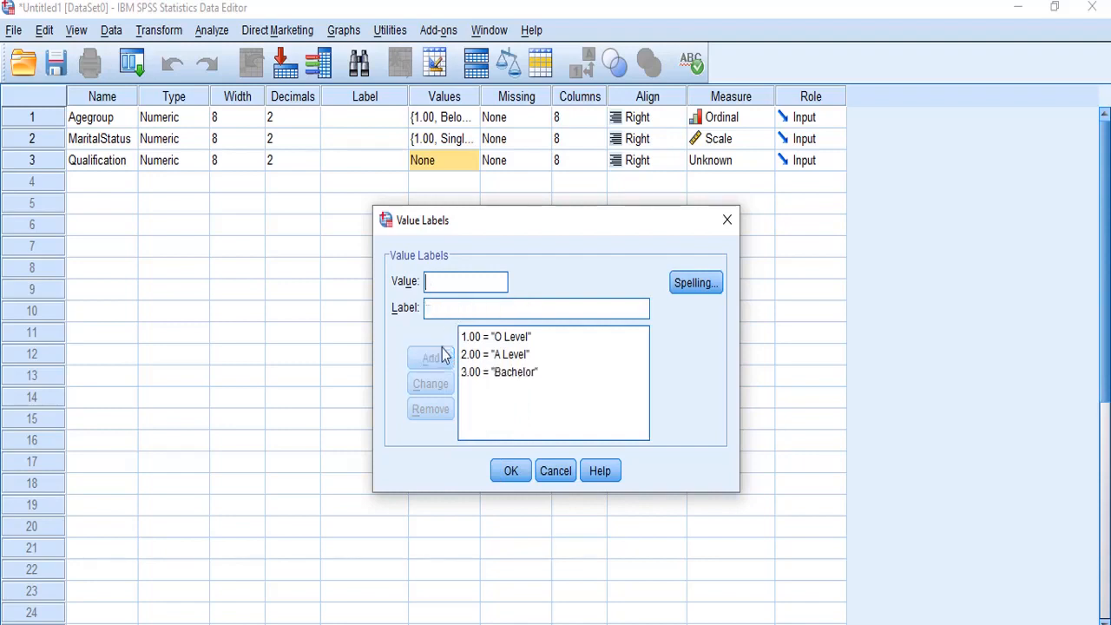
Add value 4 with the label "Masters" to the Qualification value labels.
left_click(471, 288)
type("4")
left_click(470, 315)
type("Maste")
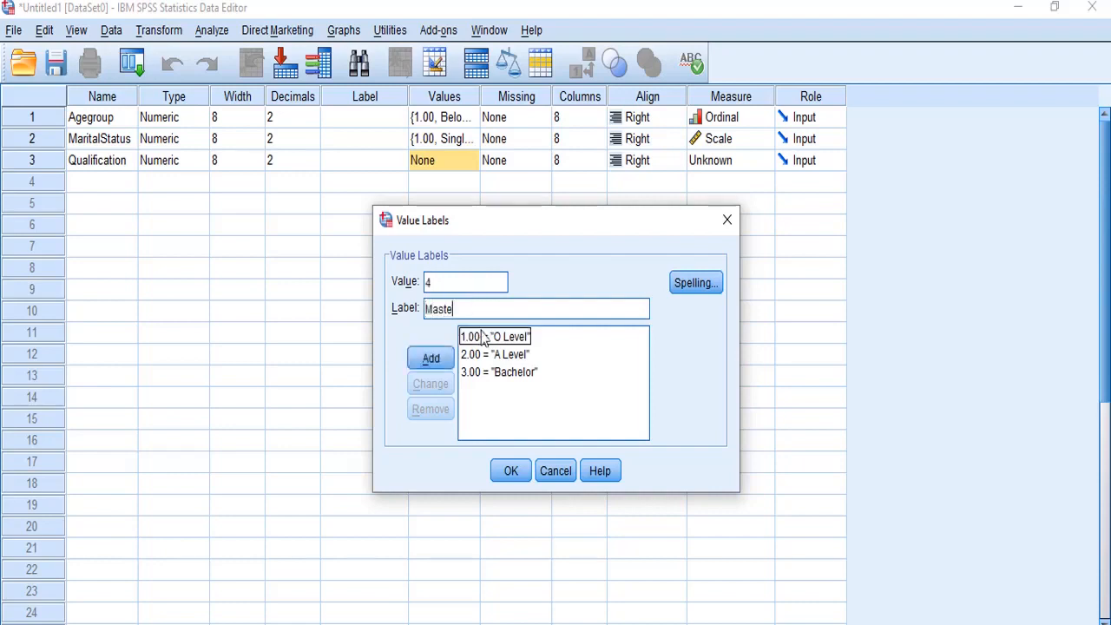
type("rs")
key("Return")
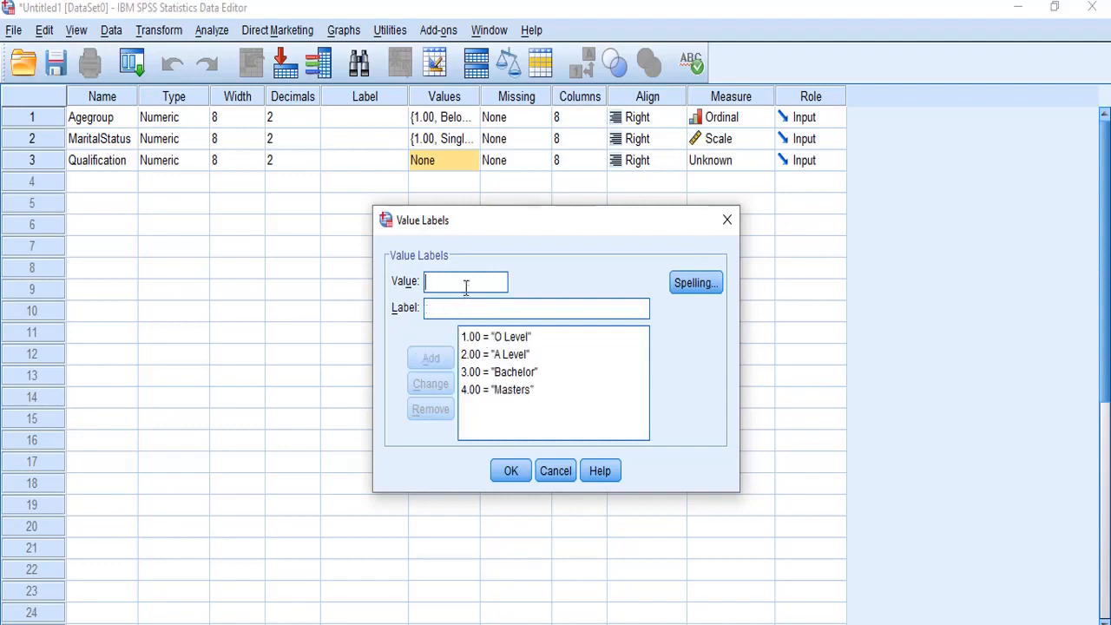
Add value 5 with the label "Phd" and apply the value labels to Qualification.
type("5")
left_click(493, 300)
type("Phd")
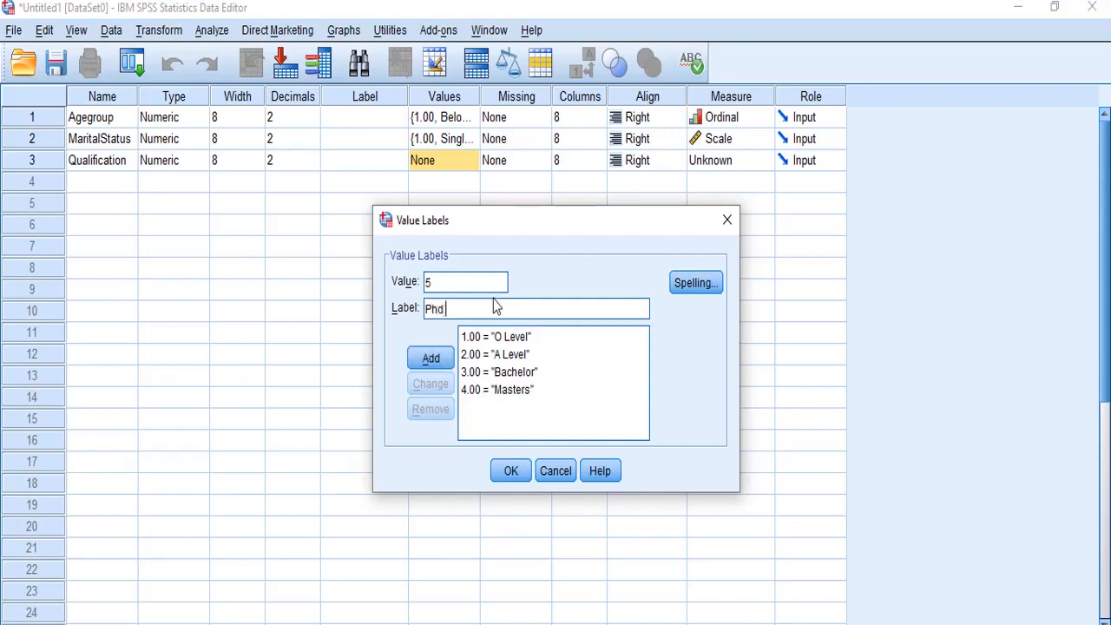
key("Return")
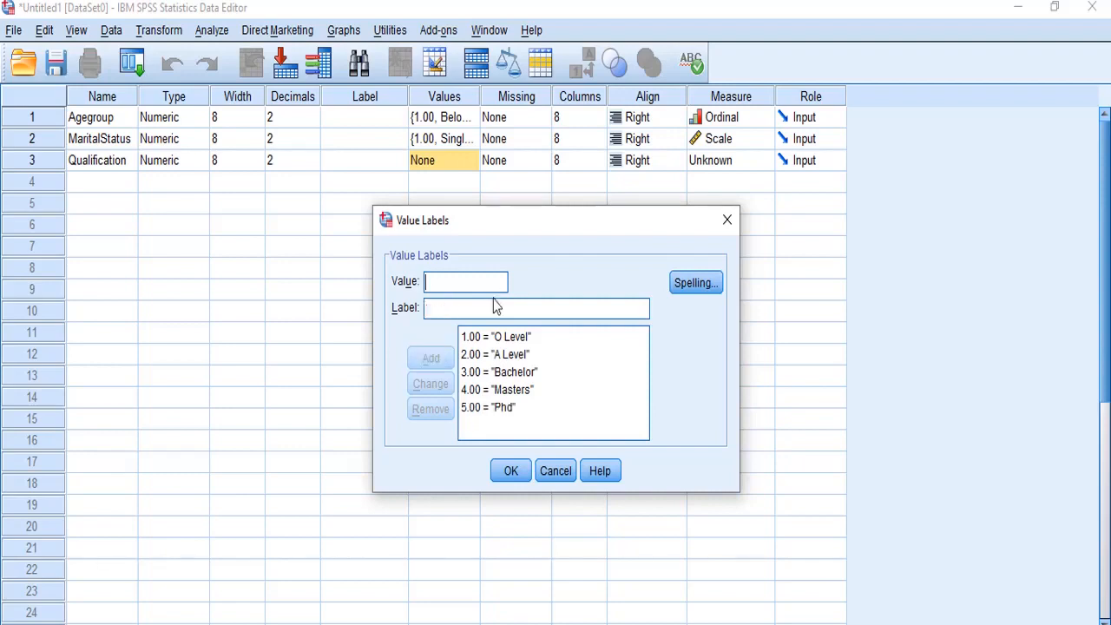
left_click(510, 471)
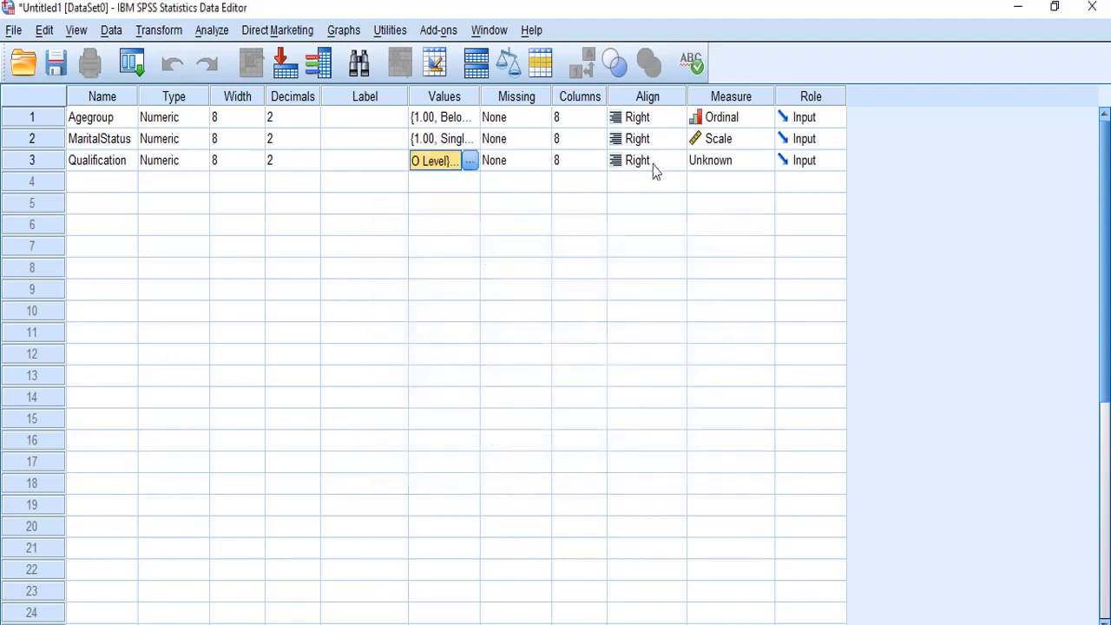
Set the measurement level of Qualification to Scale.
left_click(744, 162)
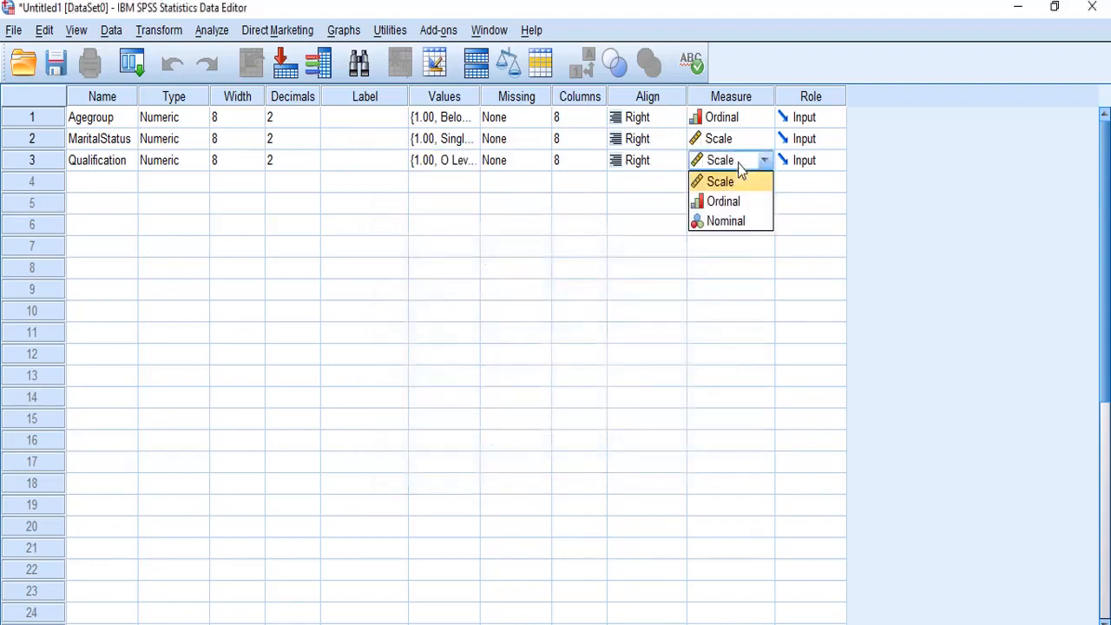
left_click(748, 182)
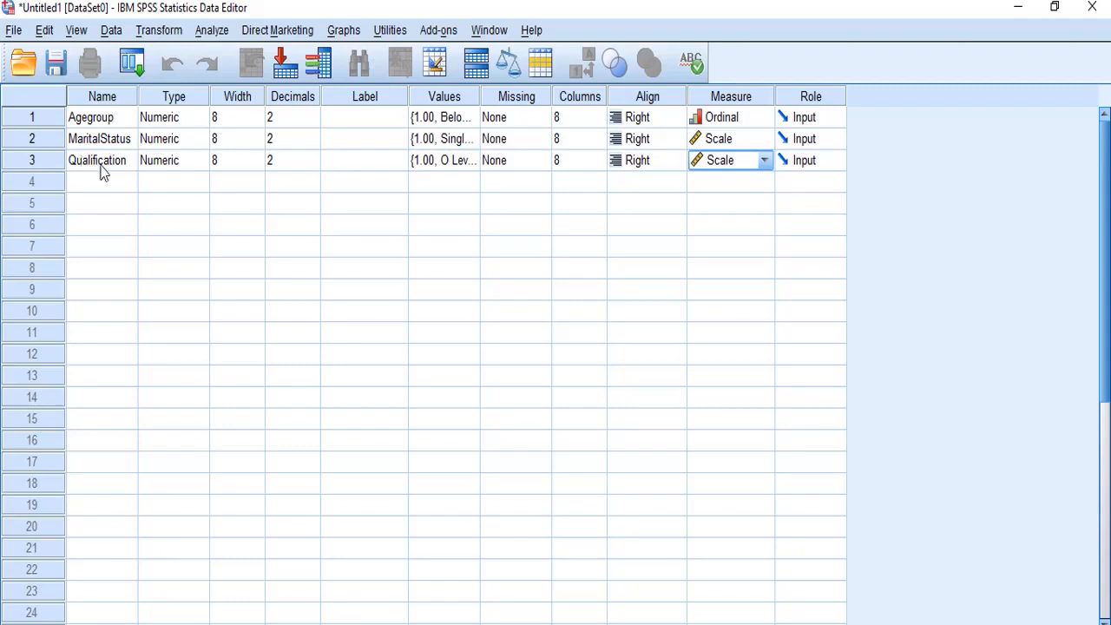
left_click(195, 166)
left_click(199, 162)
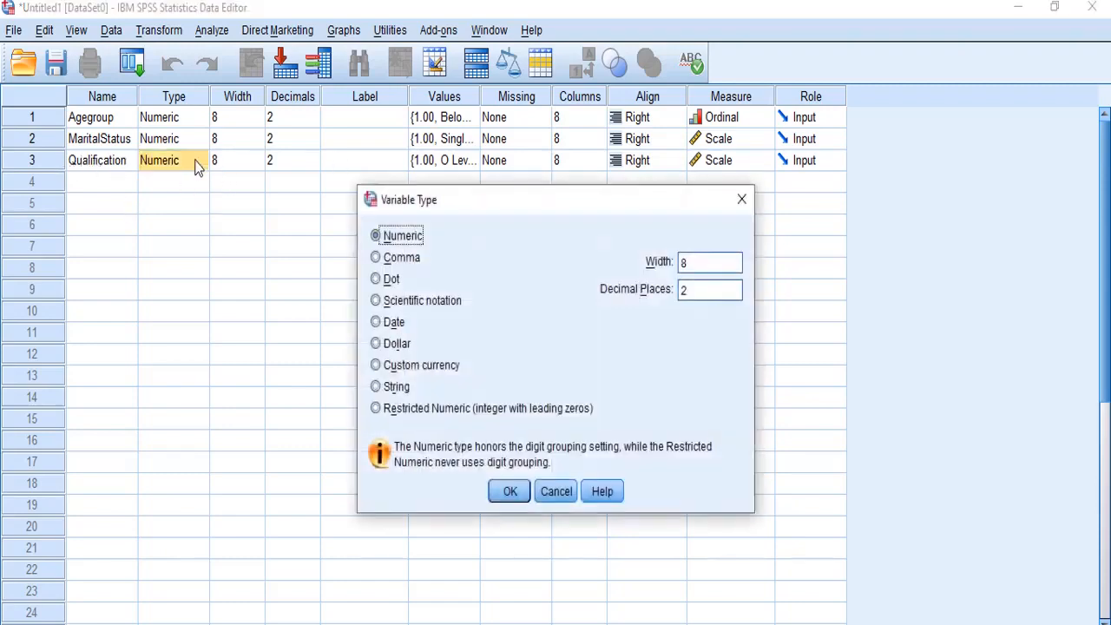
left_click(408, 259)
left_click(408, 238)
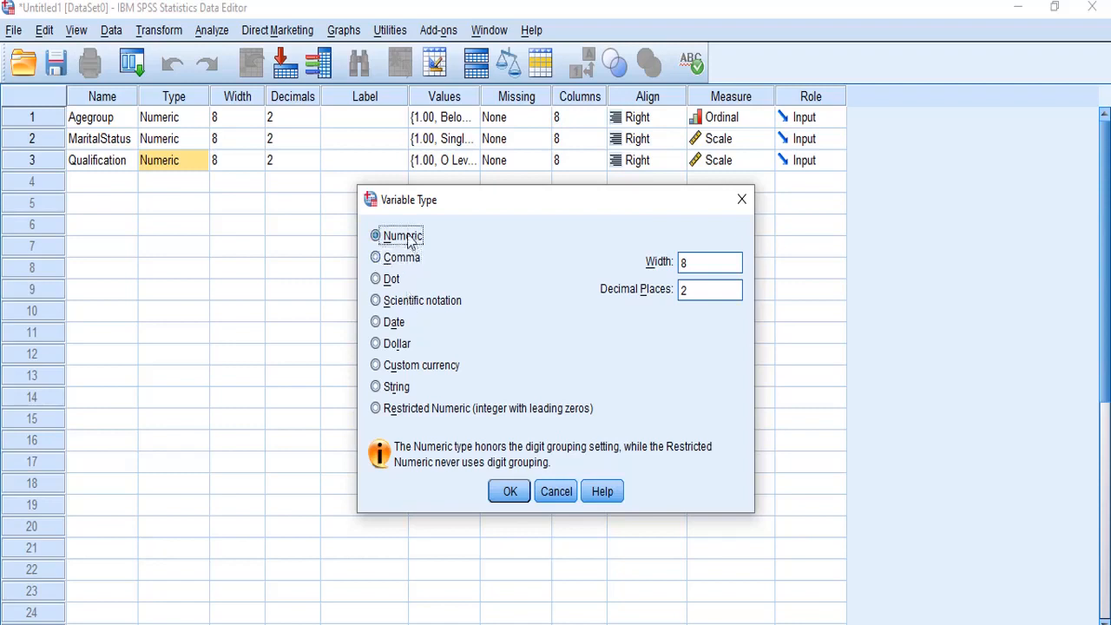
left_click(562, 491)
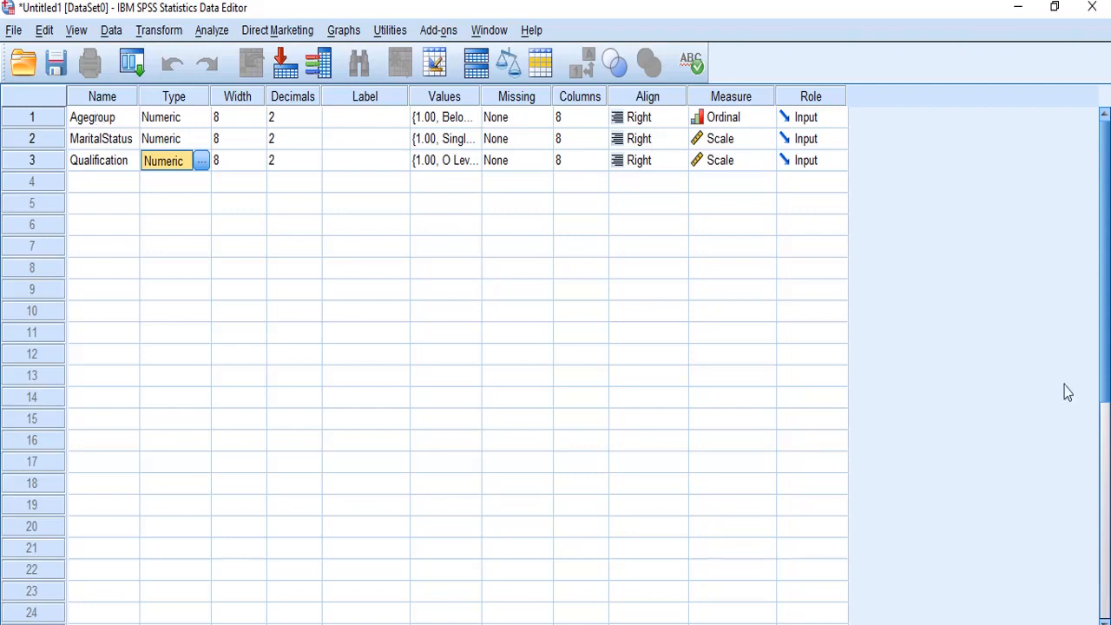
left_click(122, 144)
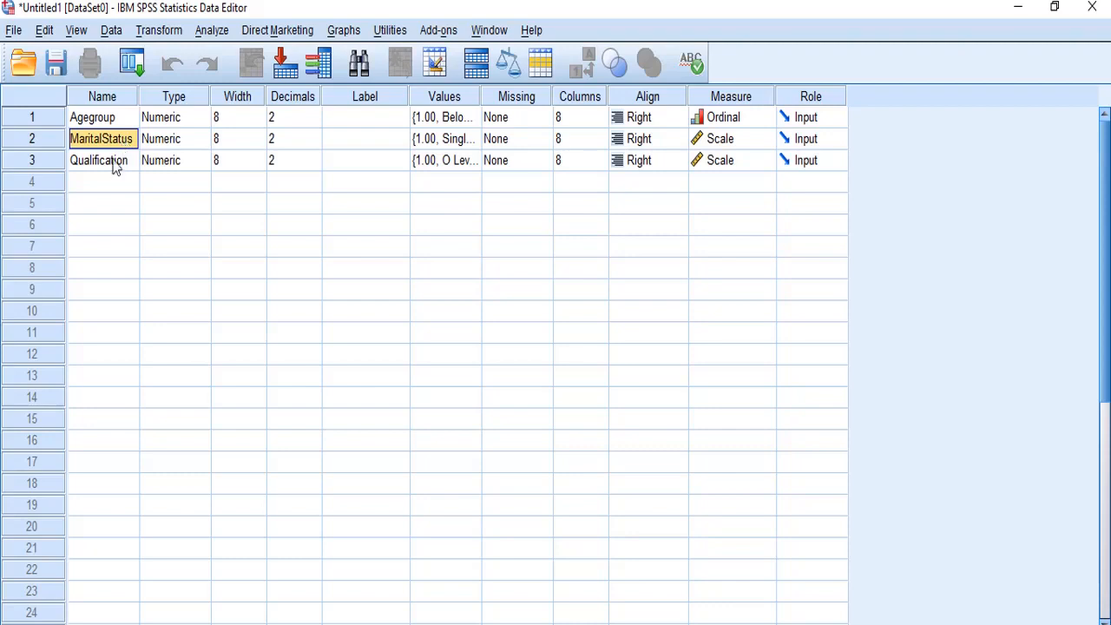
left_click(115, 165)
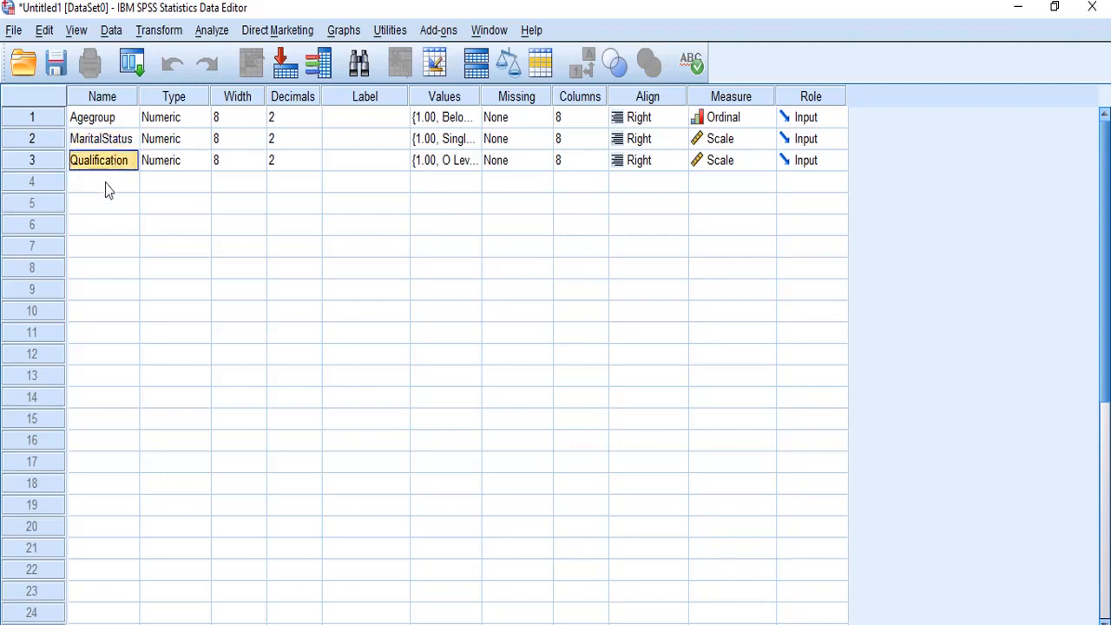
left_click(107, 182)
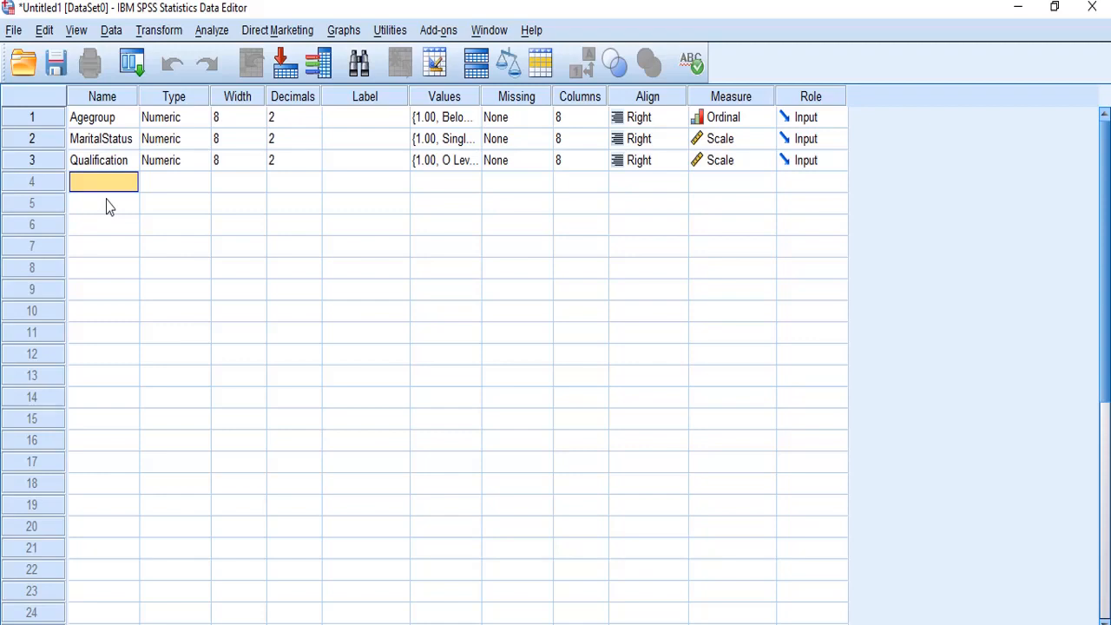
left_click(748, 162)
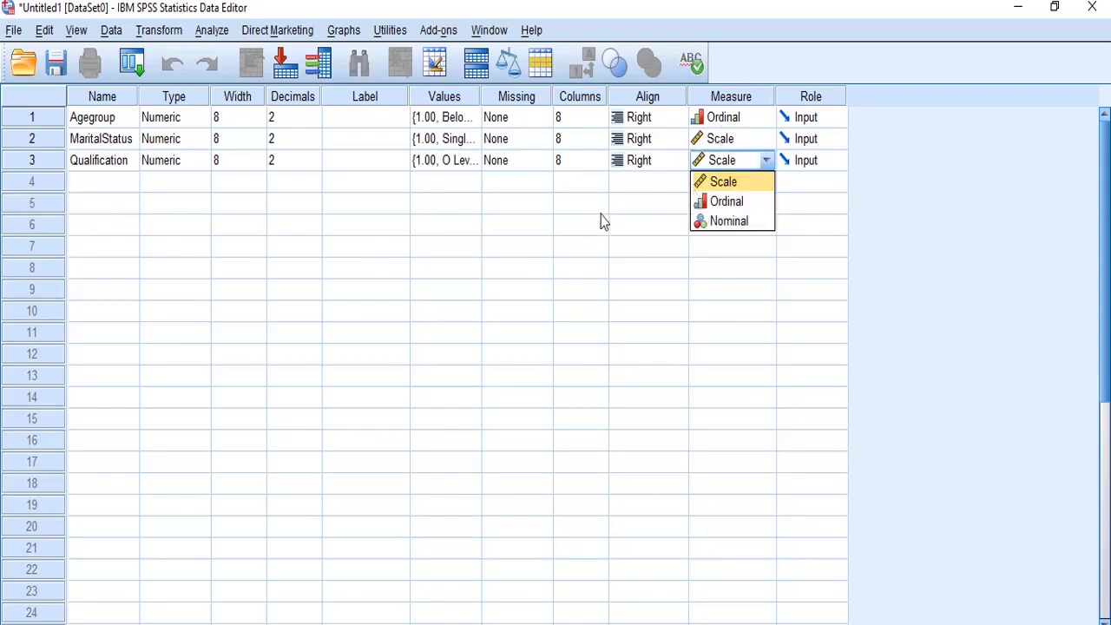
left_click(757, 183)
left_click(536, 206)
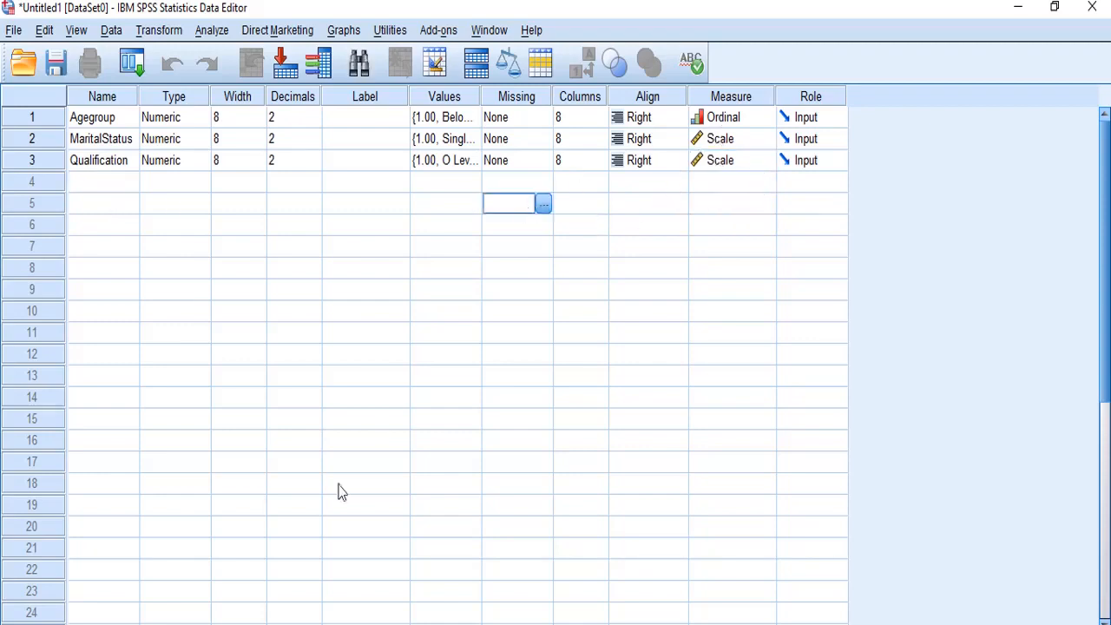
Switch from the variable definitions to Data View.
key("ctrl+t")
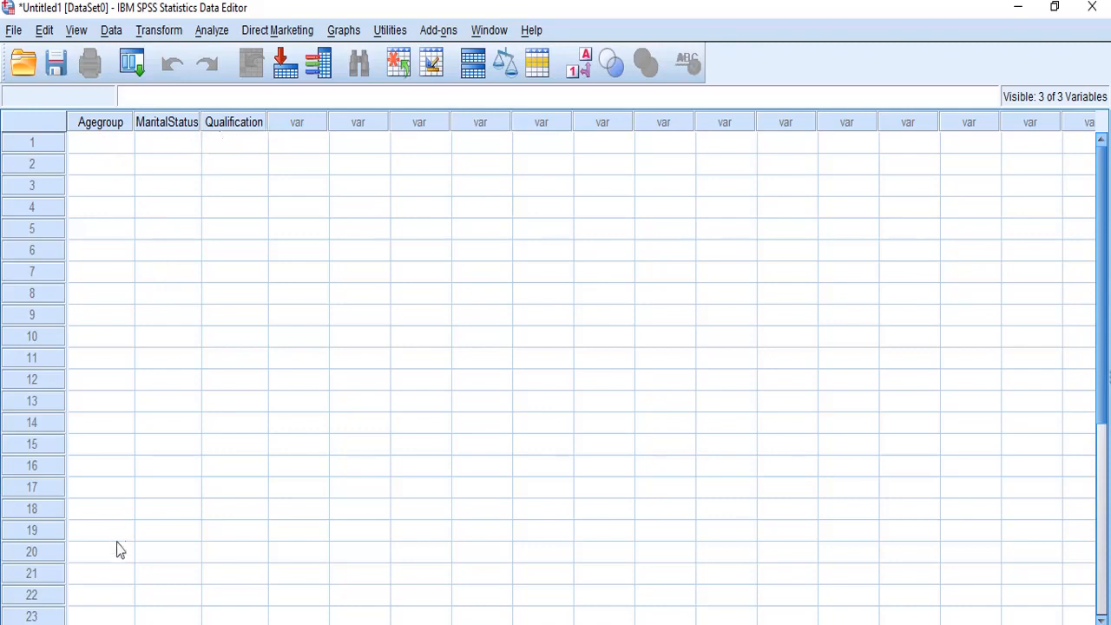
left_click(125, 623)
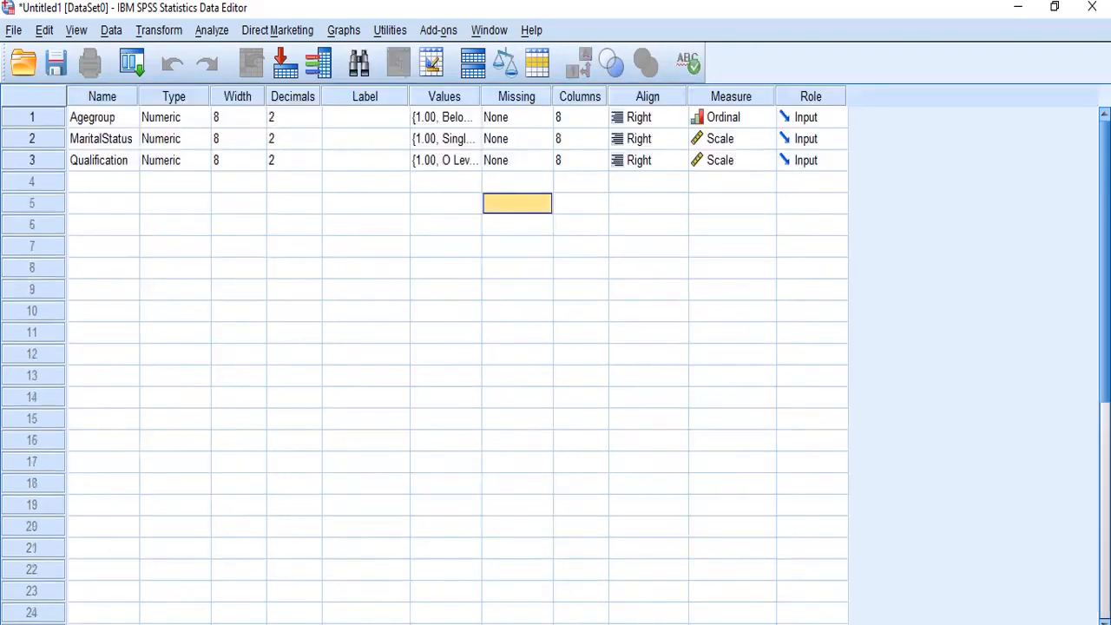
left_click(42, 623)
left_click(109, 488)
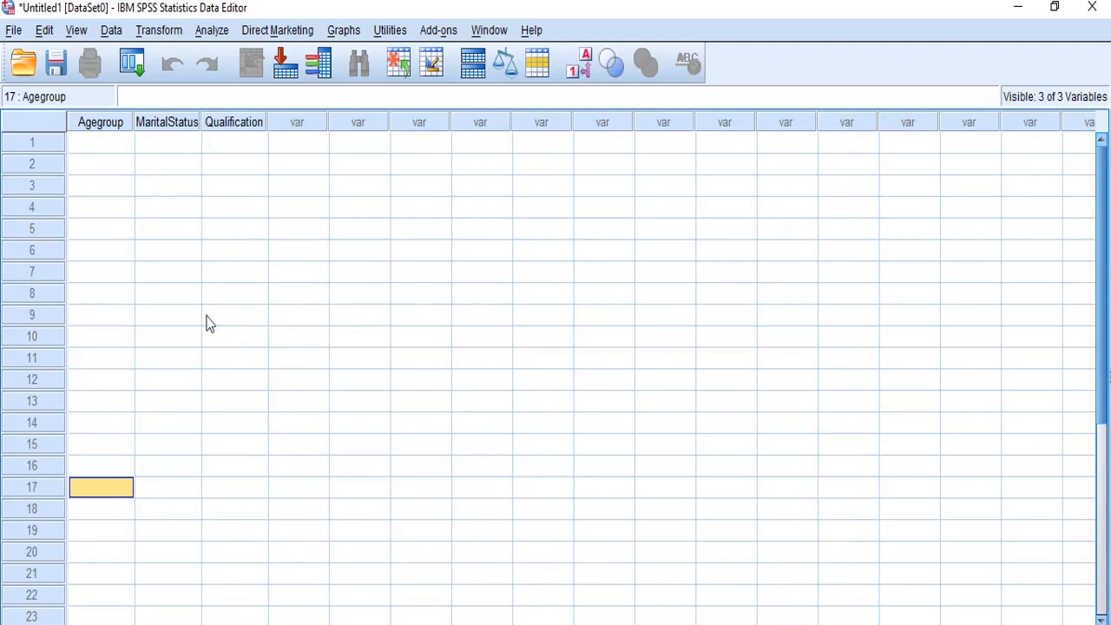
Enter the first case with 1 for Agegroup, 1 for MaritalStatus and 3 for Qualification.
left_click(104, 142)
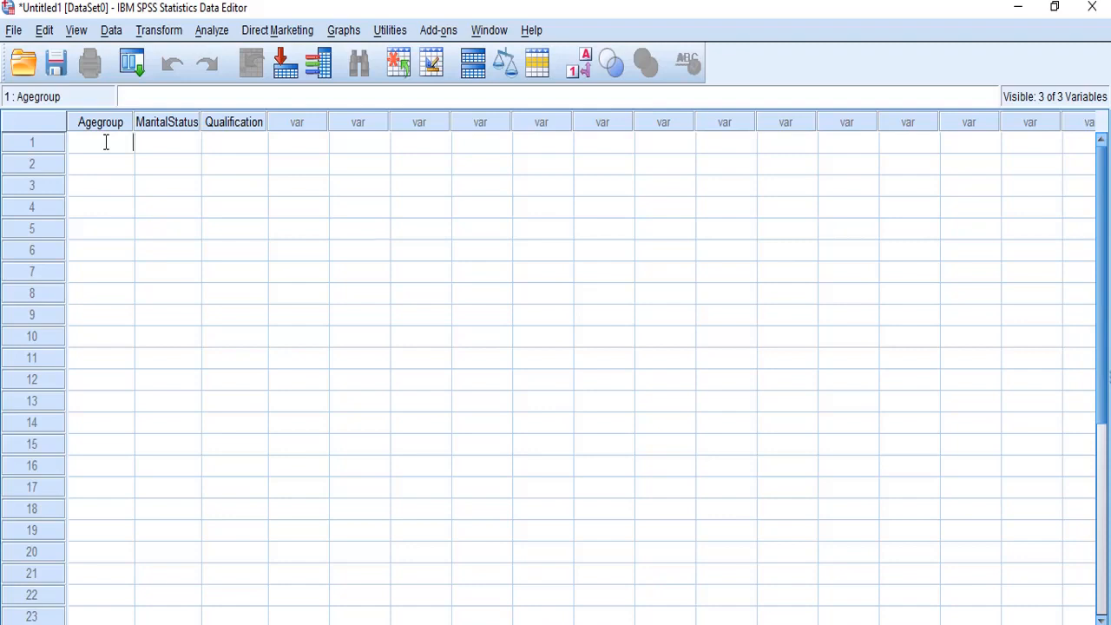
type("1")
left_click(106, 143)
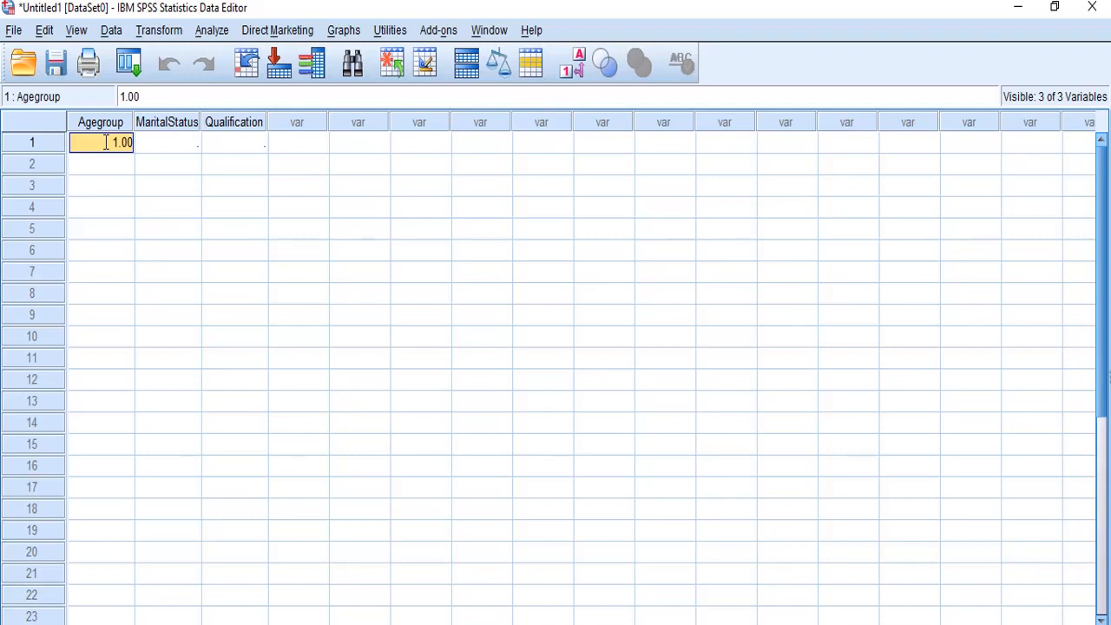
key("Tab")
type("1")
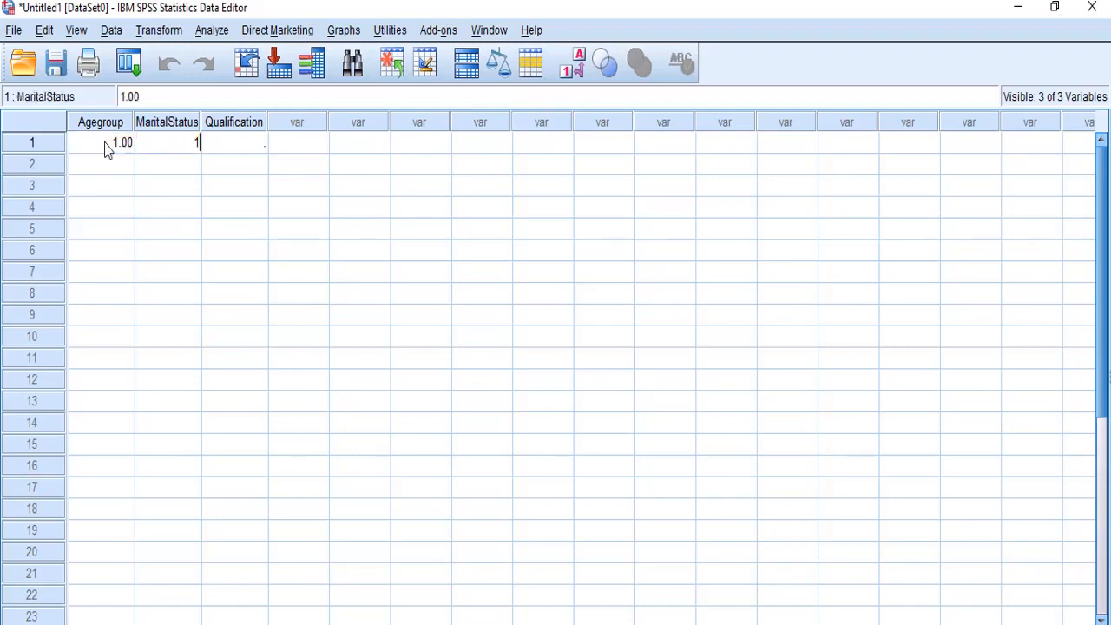
key("Return")
key("Up")
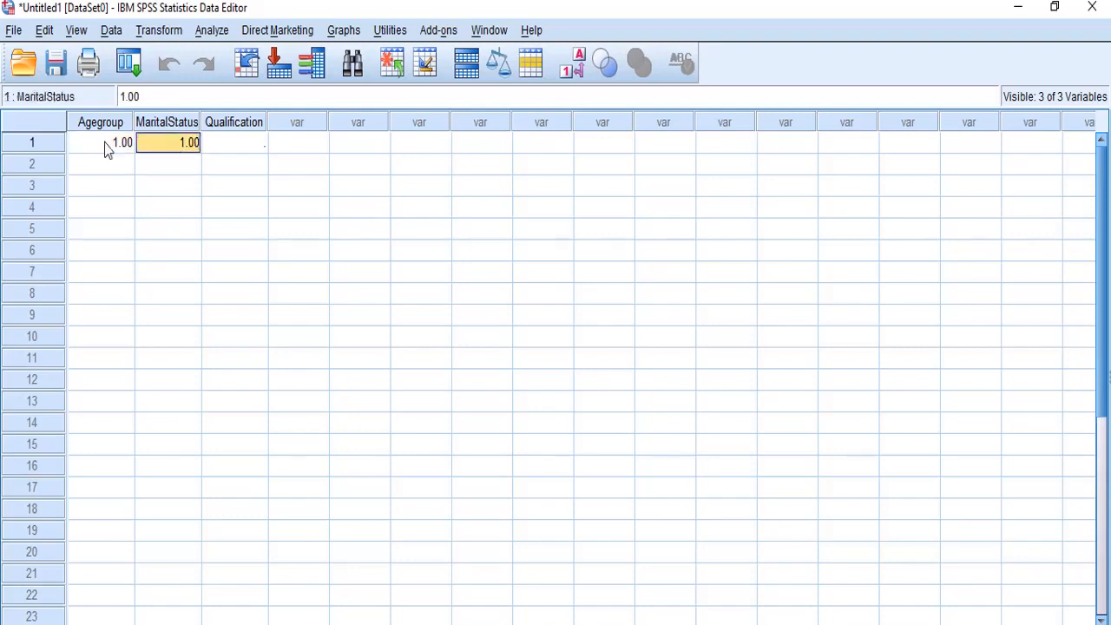
key("Tab")
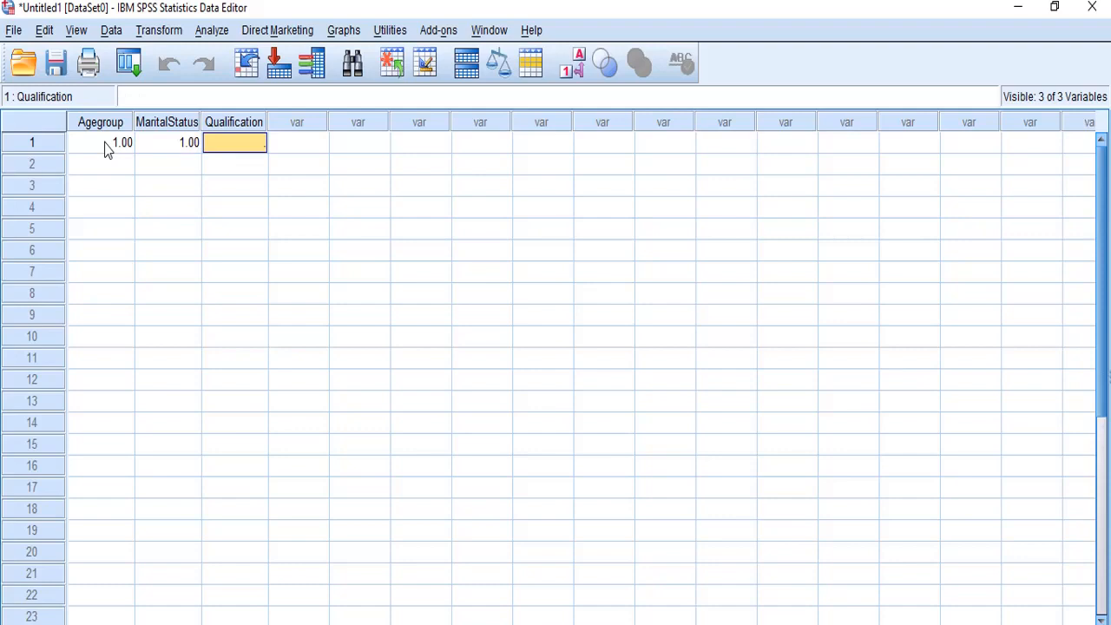
type("3")
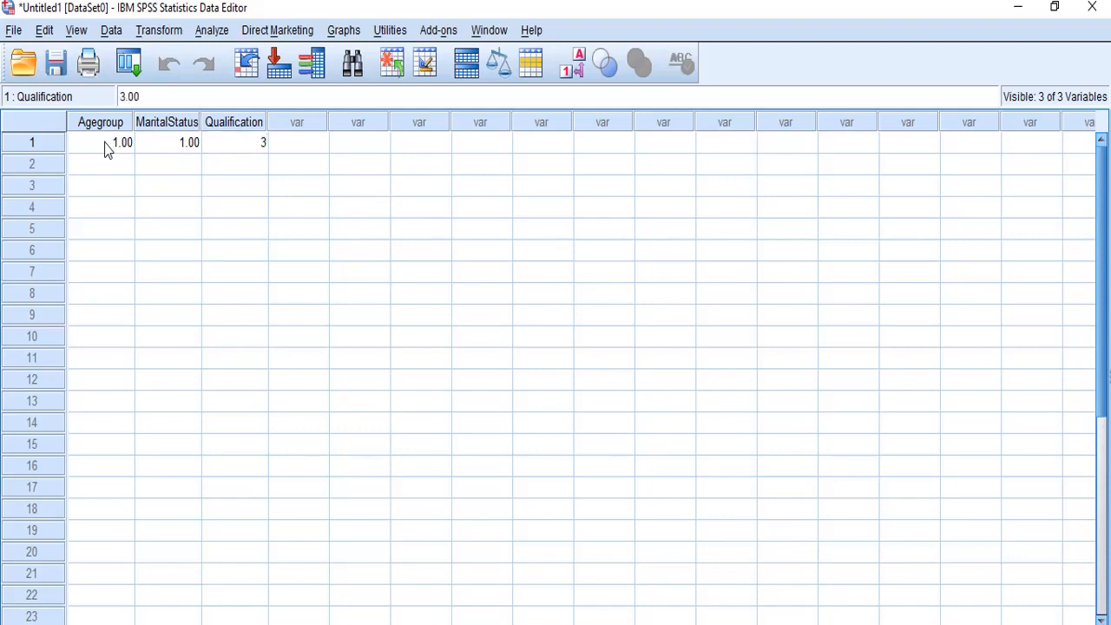
key("Return")
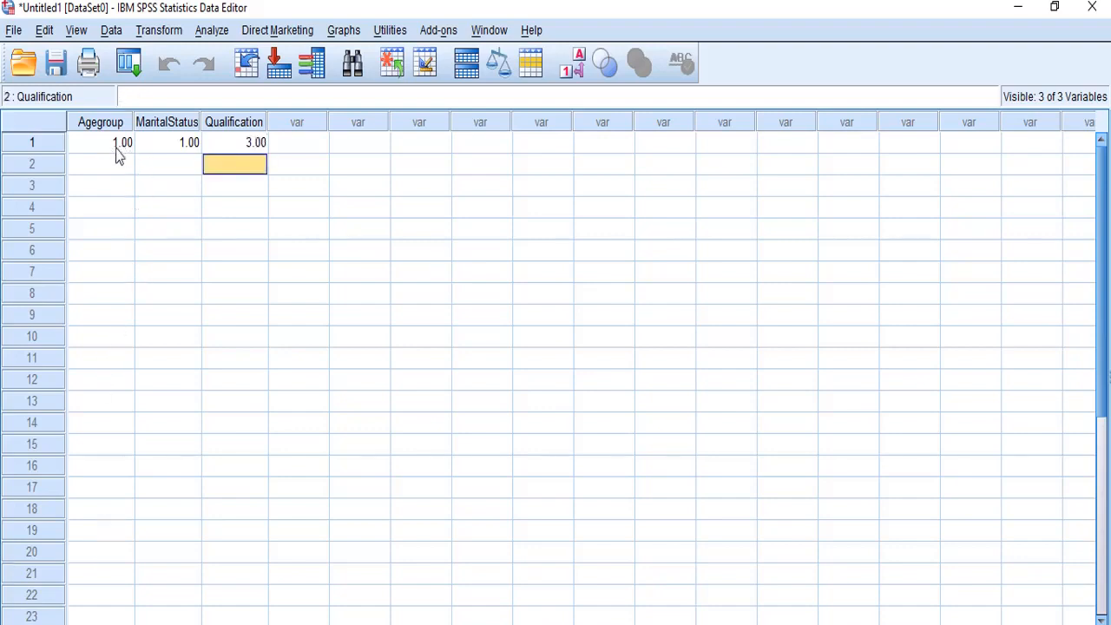
Display value labels instead of numeric codes in the data cells.
left_click(206, 139)
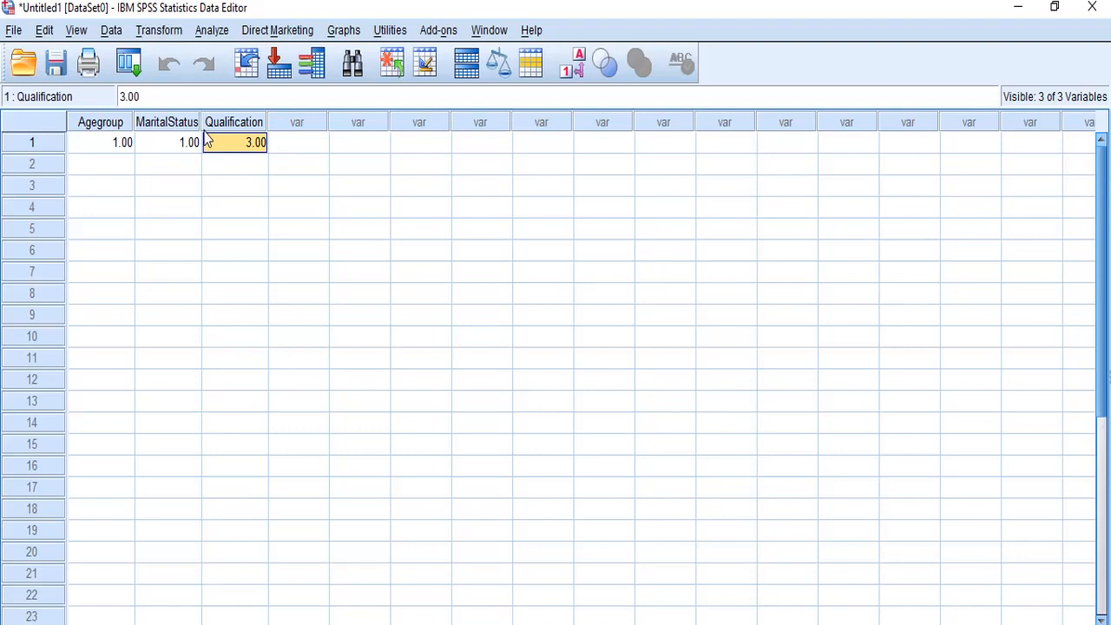
left_click(83, 144)
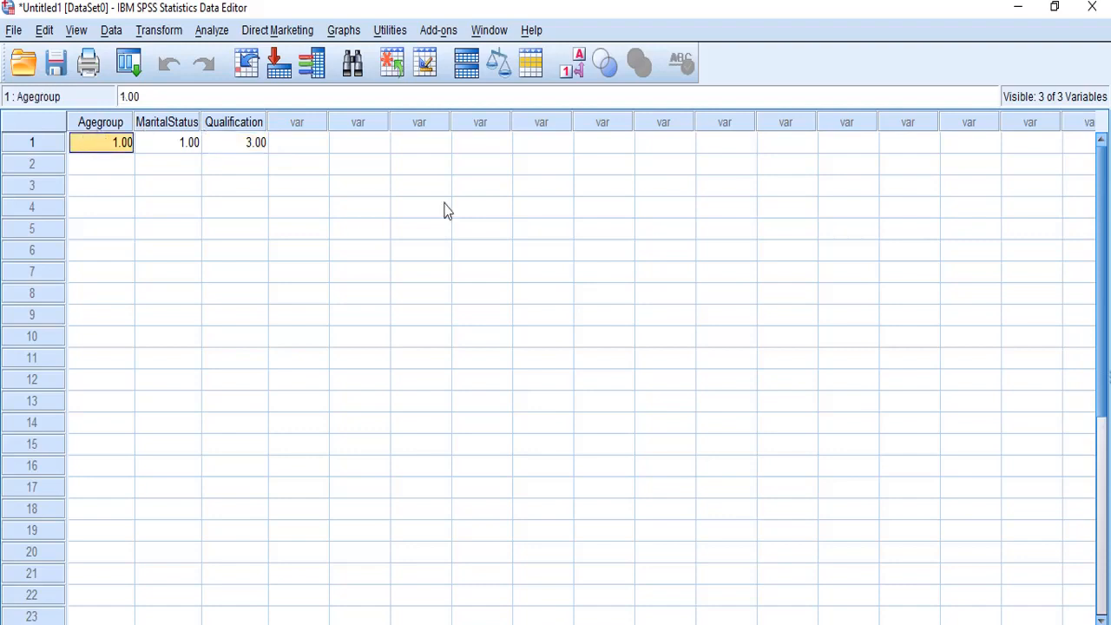
left_click(569, 70)
left_click(87, 251)
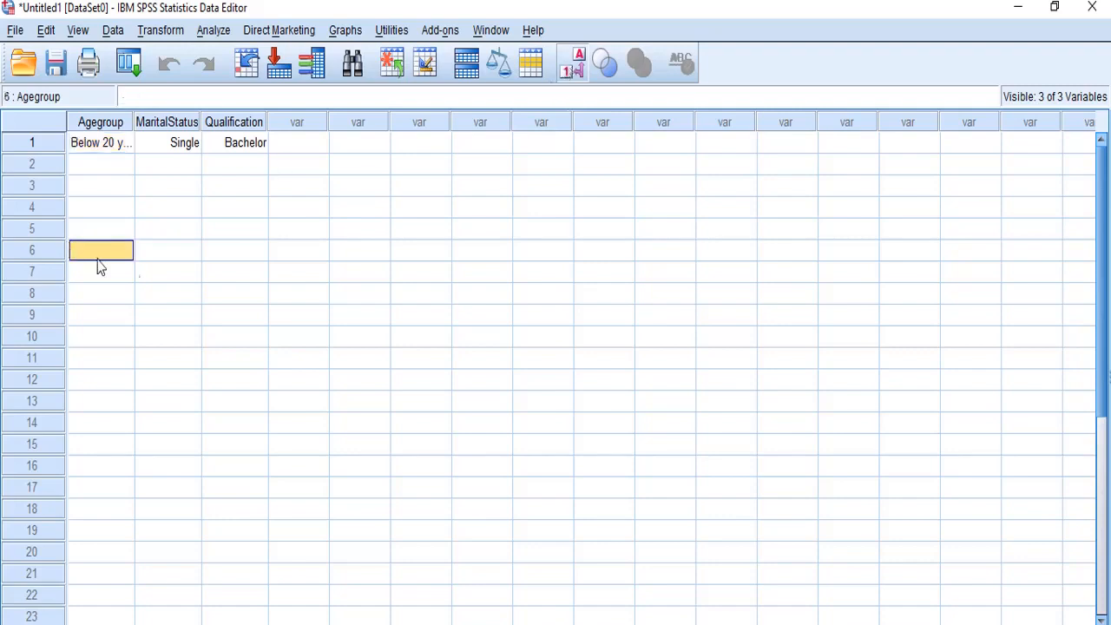
Set the first case's Agegroup to "20-30 years" from its list of value labels.
left_click(126, 152)
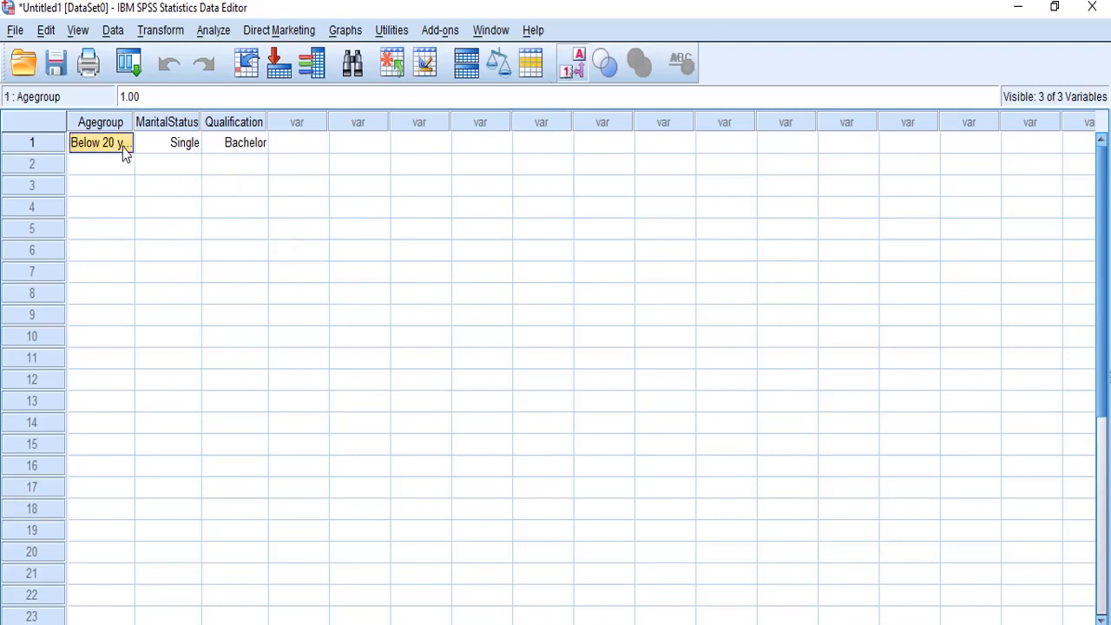
left_click(125, 148)
left_click(124, 144)
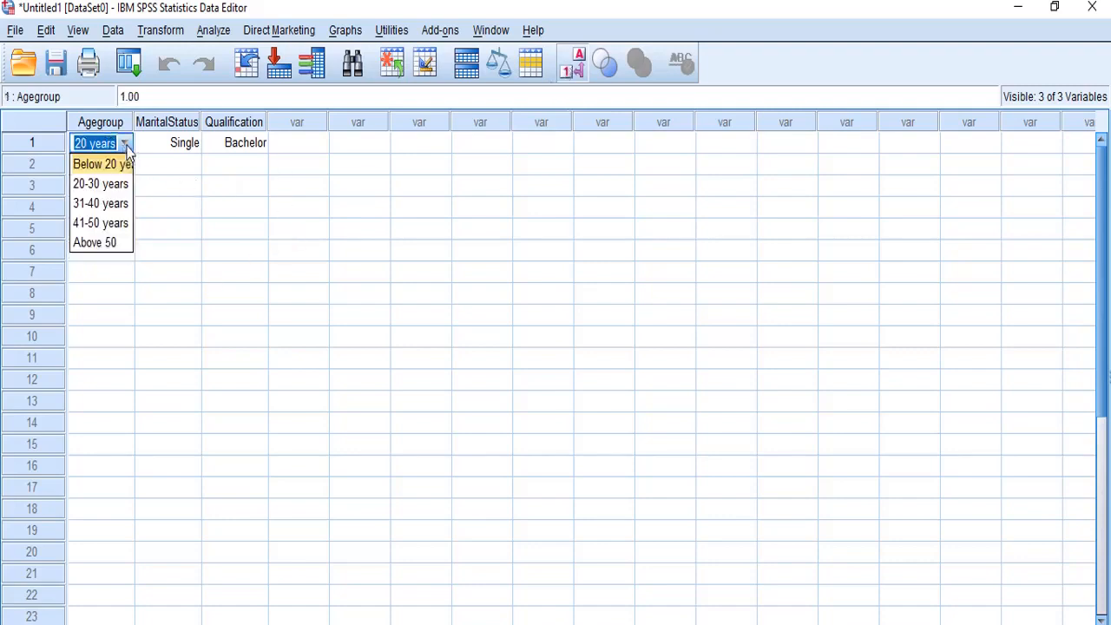
left_click(111, 183)
left_click(109, 238)
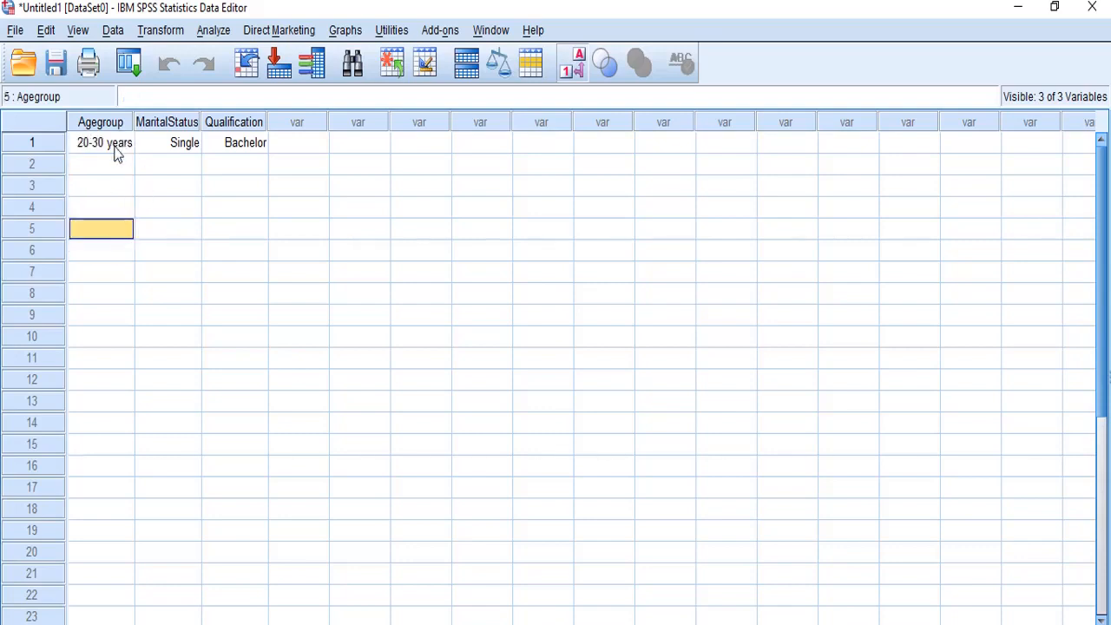
Set the first case's MaritalStatus to "Married" from its value labels.
left_click(180, 148)
left_click(184, 148)
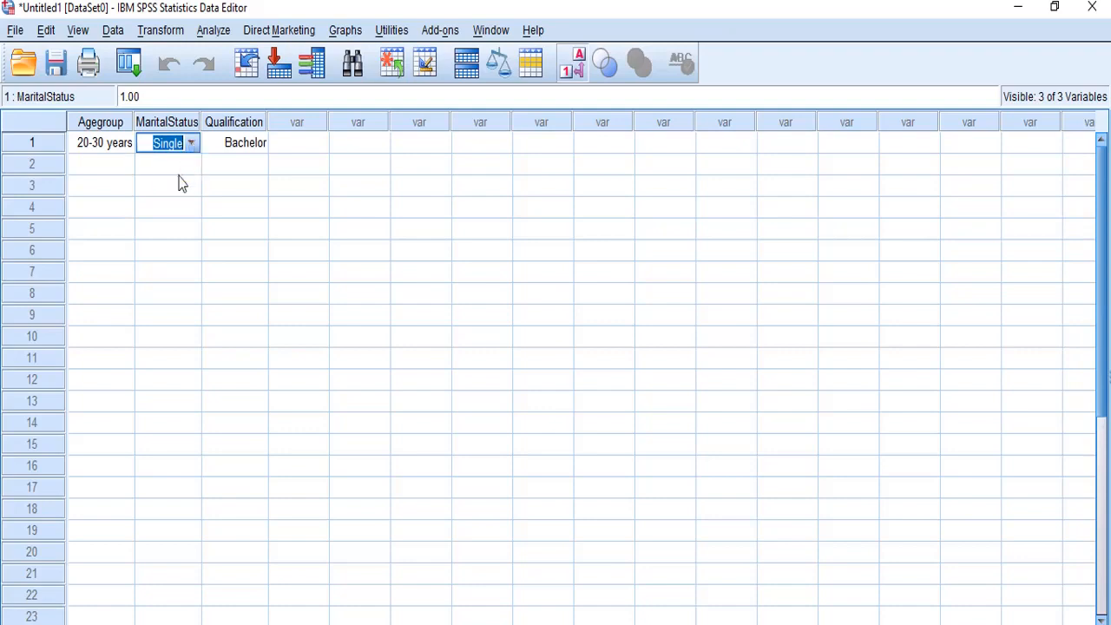
left_click(191, 144)
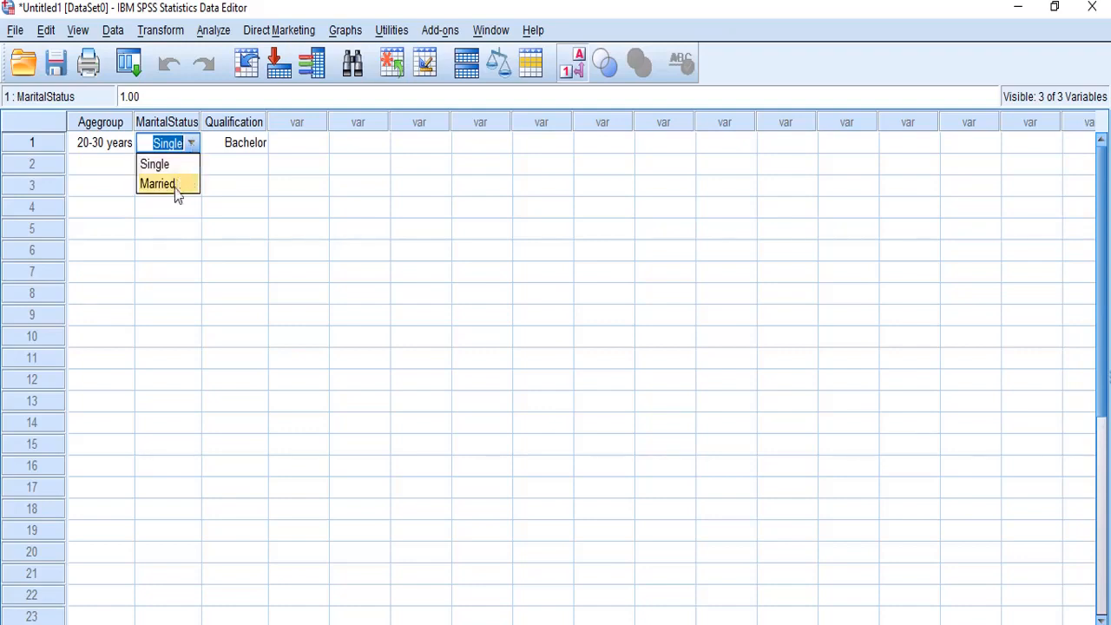
left_click(174, 184)
Set the first case's Qualification to "A Level" from its value labels.
left_click(258, 142)
left_click(259, 143)
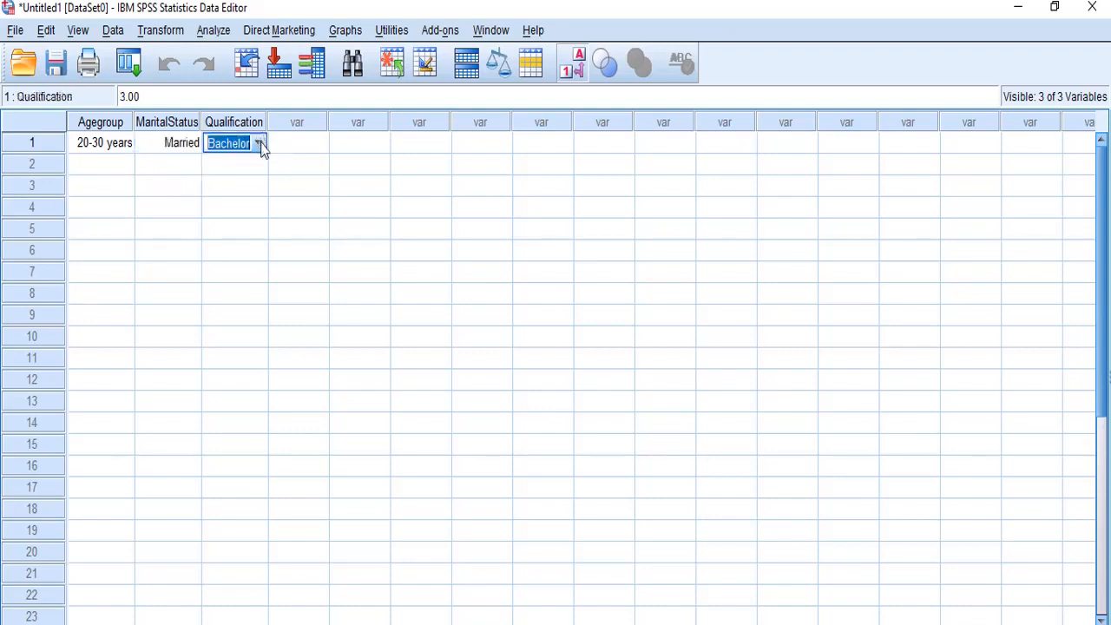
left_click(258, 143)
left_click(242, 188)
left_click(250, 205)
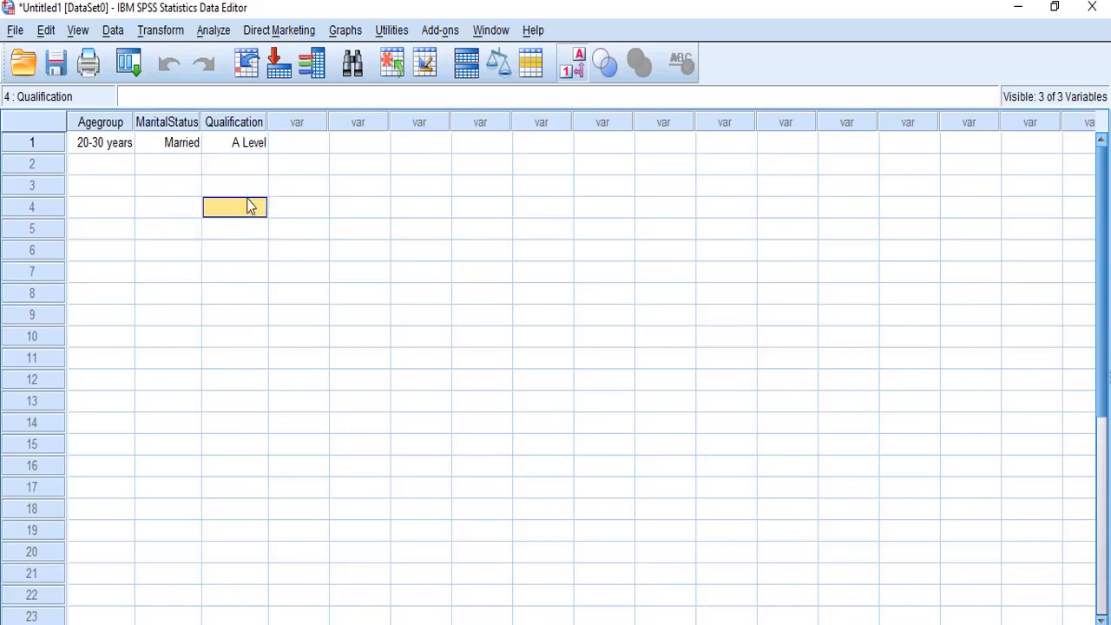
Return the data cells to showing numeric codes instead of value labels.
left_click(573, 64)
left_click(432, 249)
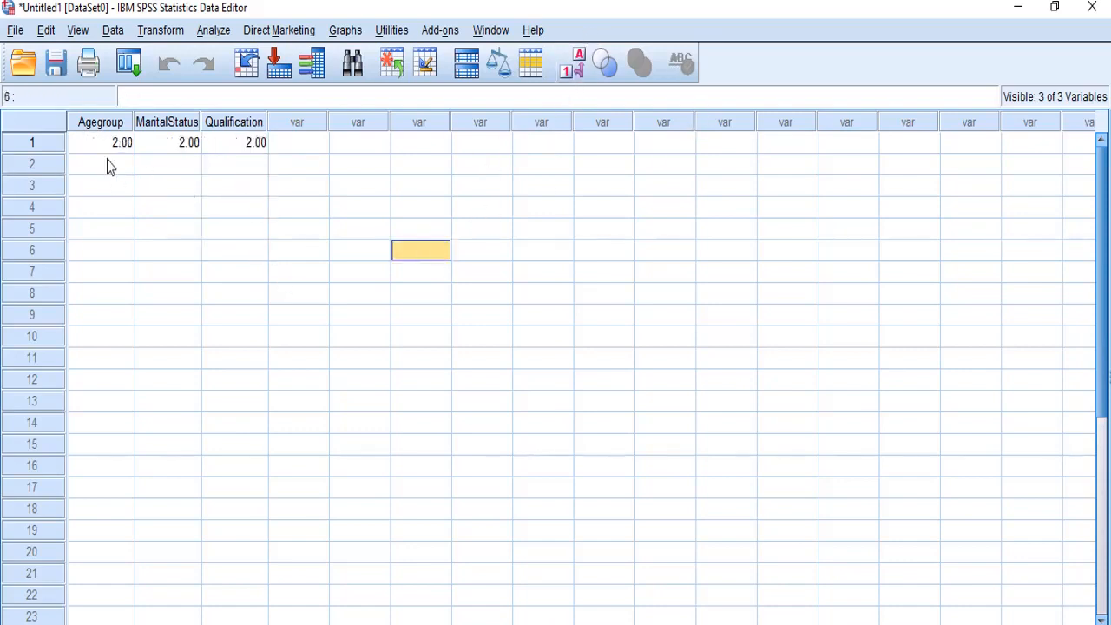
left_click(105, 165)
left_click(111, 230)
left_click(158, 166)
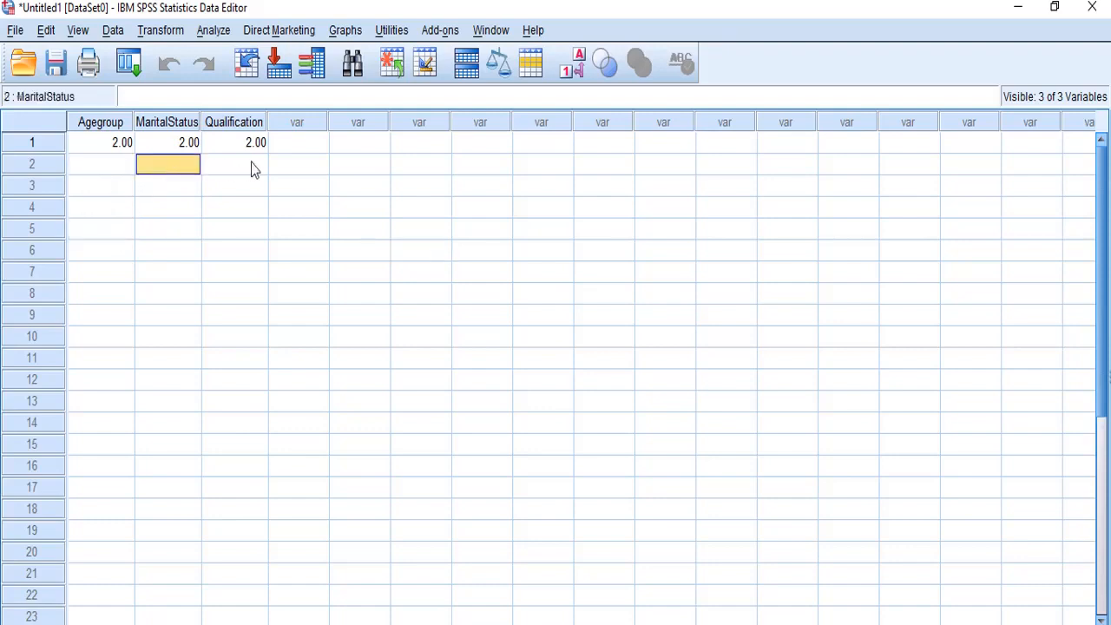
left_click(250, 167)
left_click(97, 168)
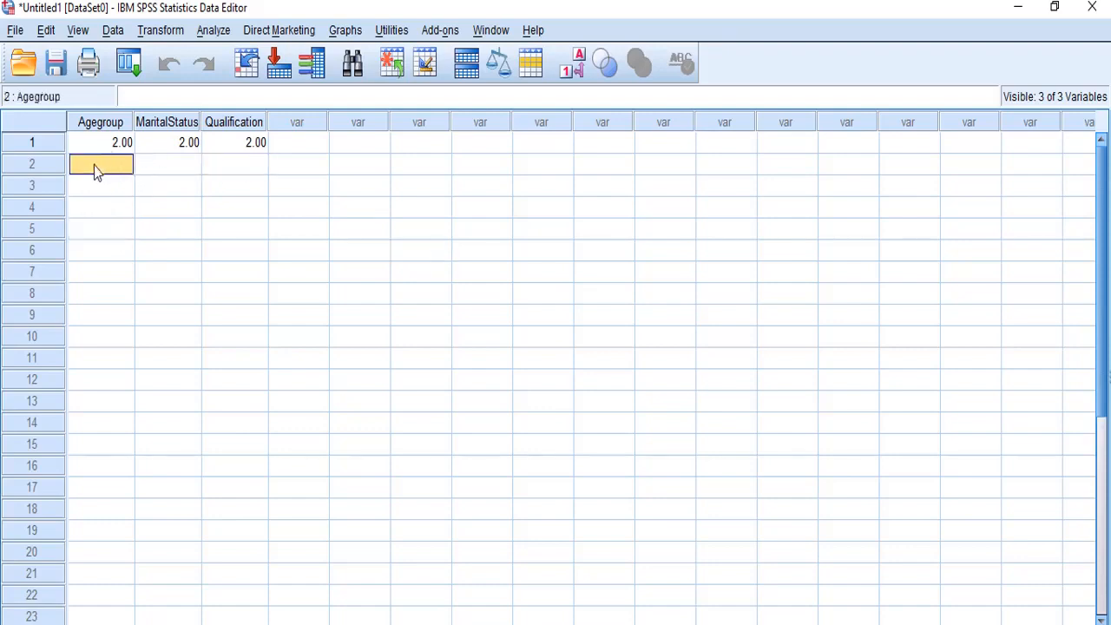